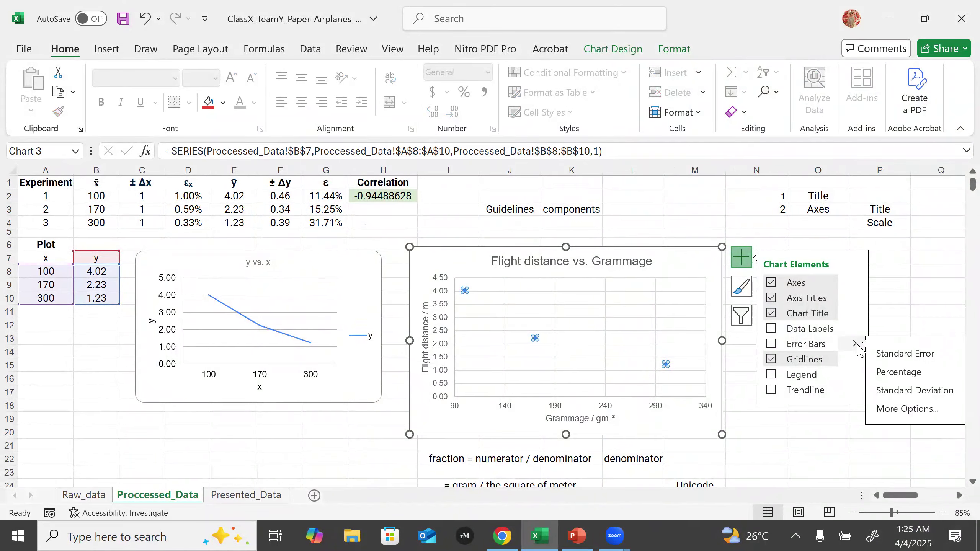
- Highlight the ± Δx values in C2:C4 and the ± Δy values in F2:F4 with yellow fill
click(98, 380)
drag(146, 197, 151, 219)
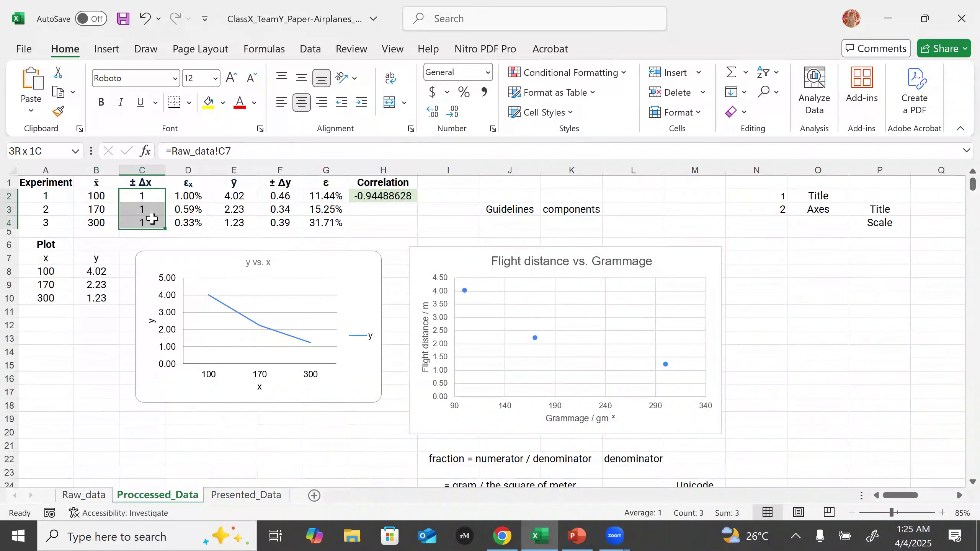
click(209, 102)
drag(282, 197, 284, 223)
click(208, 103)
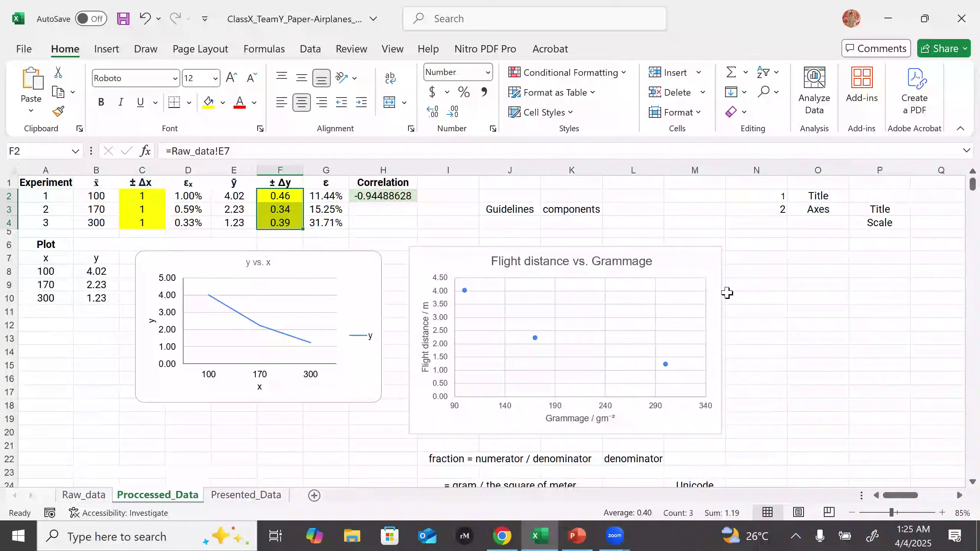
- Add error bars to the Flight distance vs. Grammage chart and set the vertical error amount to Custom
click(665, 365)
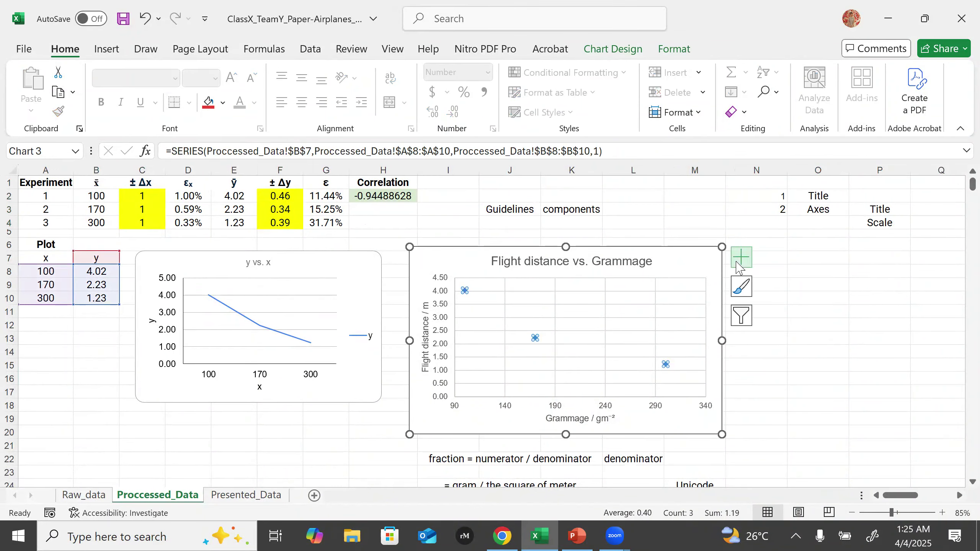
click(737, 264)
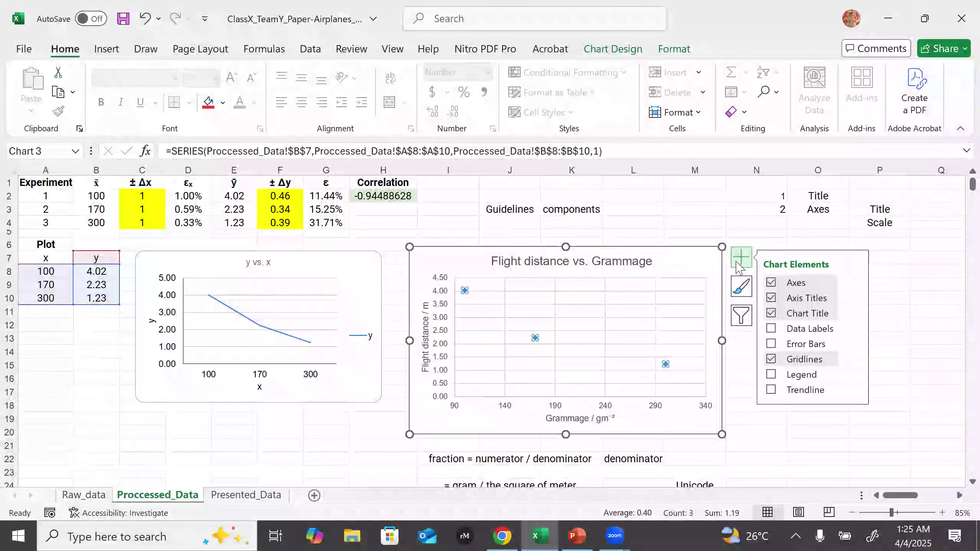
click(855, 345)
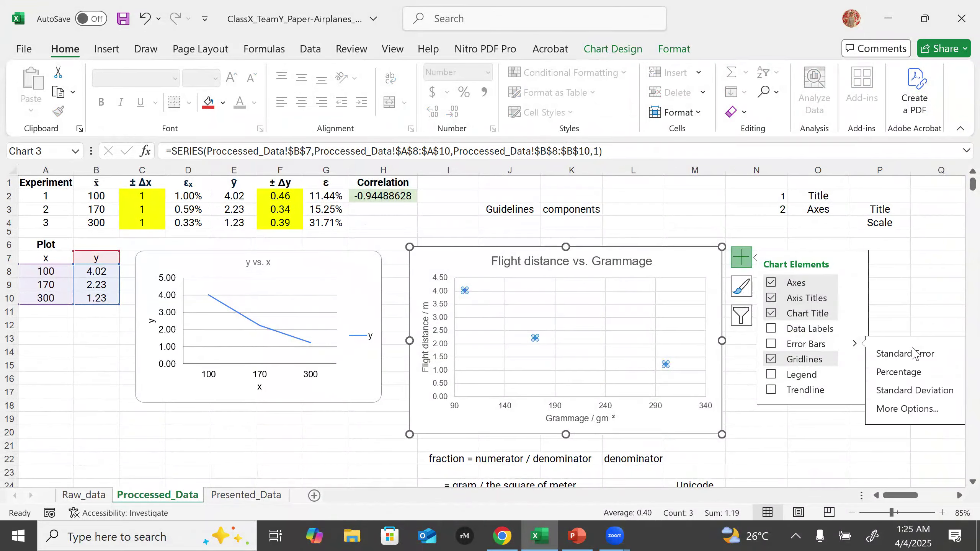
click(916, 410)
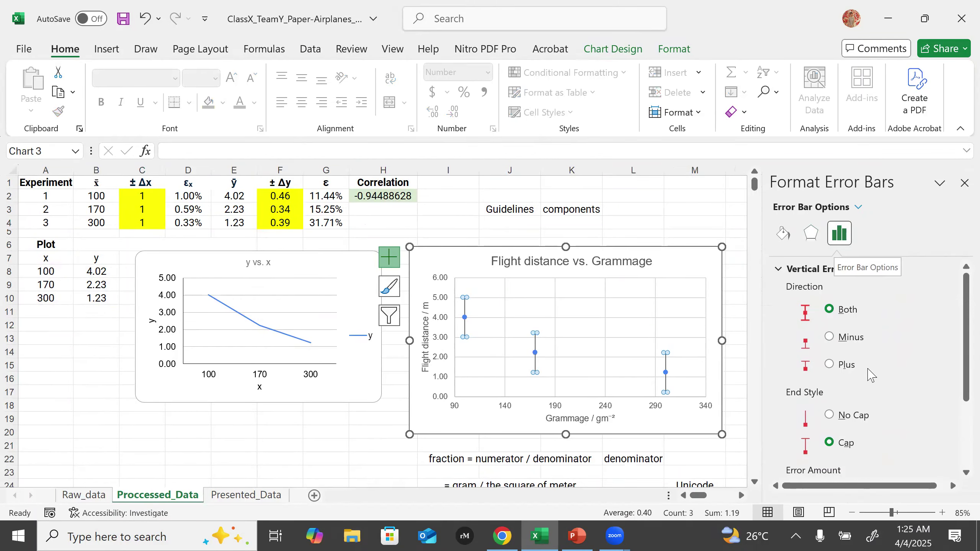
scroll(868, 373, down, 3)
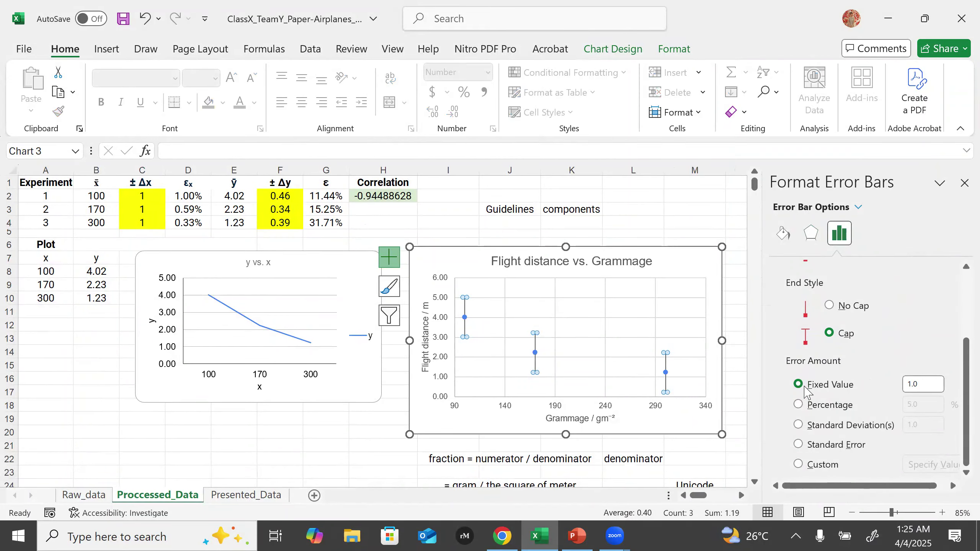
click(817, 465)
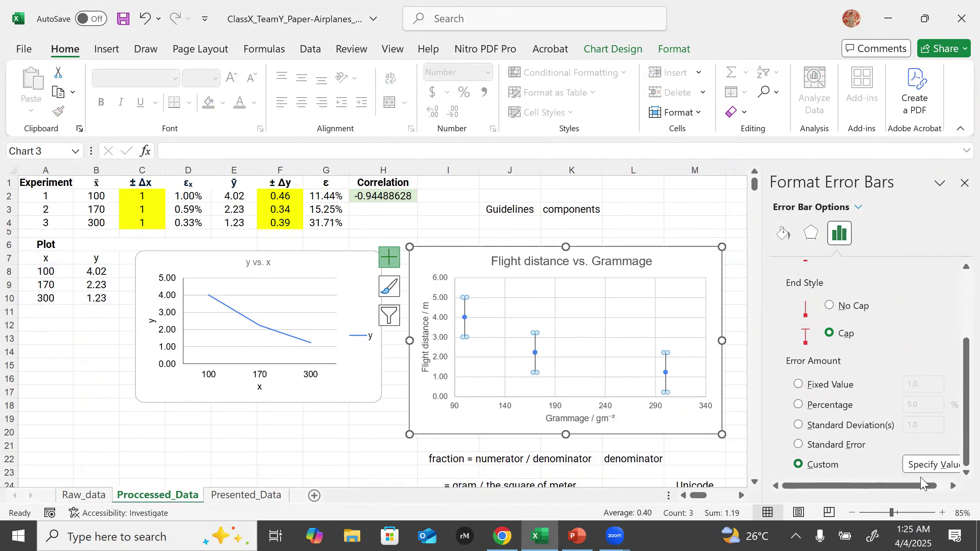
- Set the vertical error bars' positive and negative custom values to the ± Δx range C2:C4
click(922, 464)
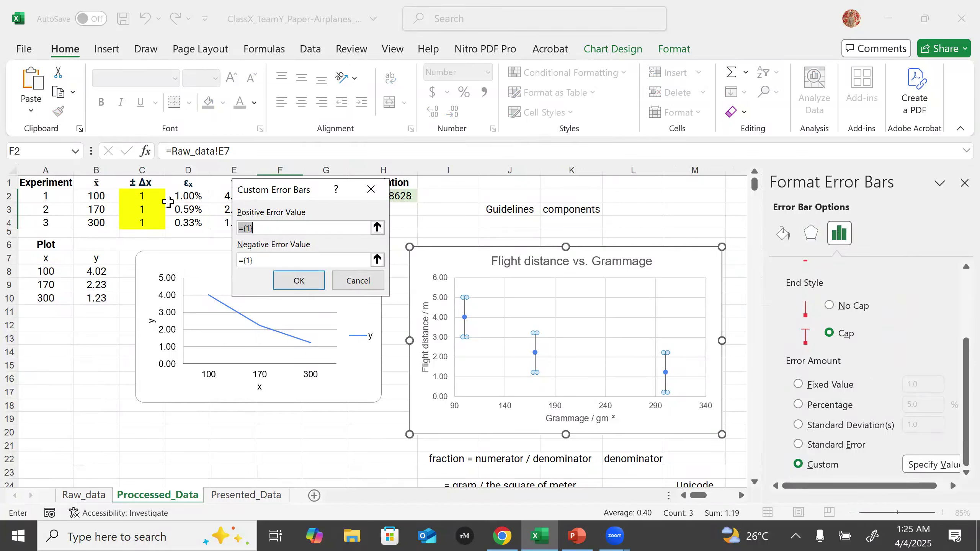
click(377, 227)
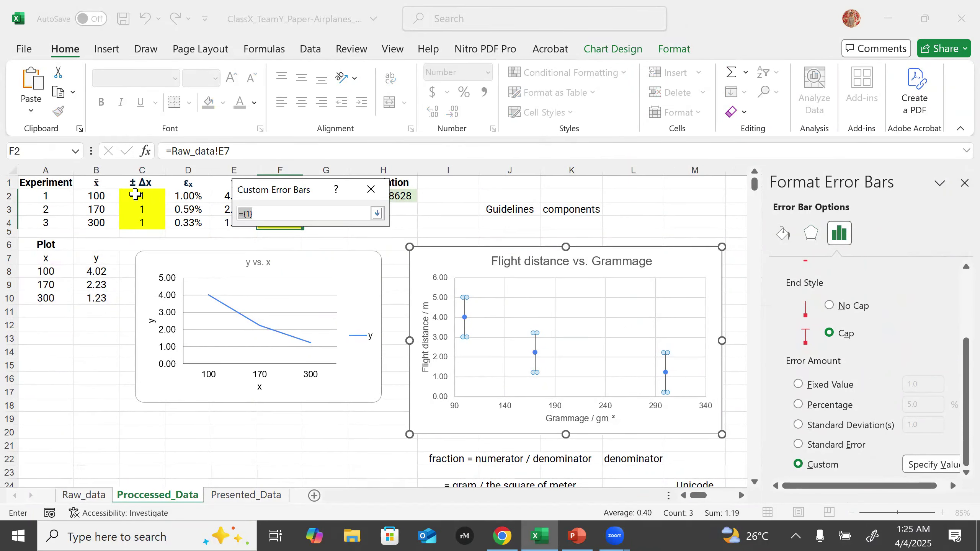
drag(135, 195, 142, 222)
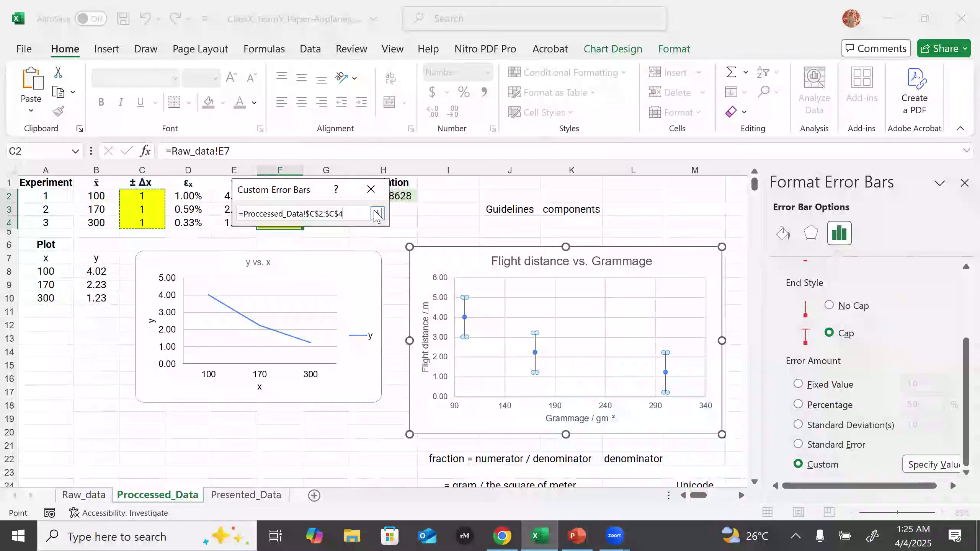
click(377, 213)
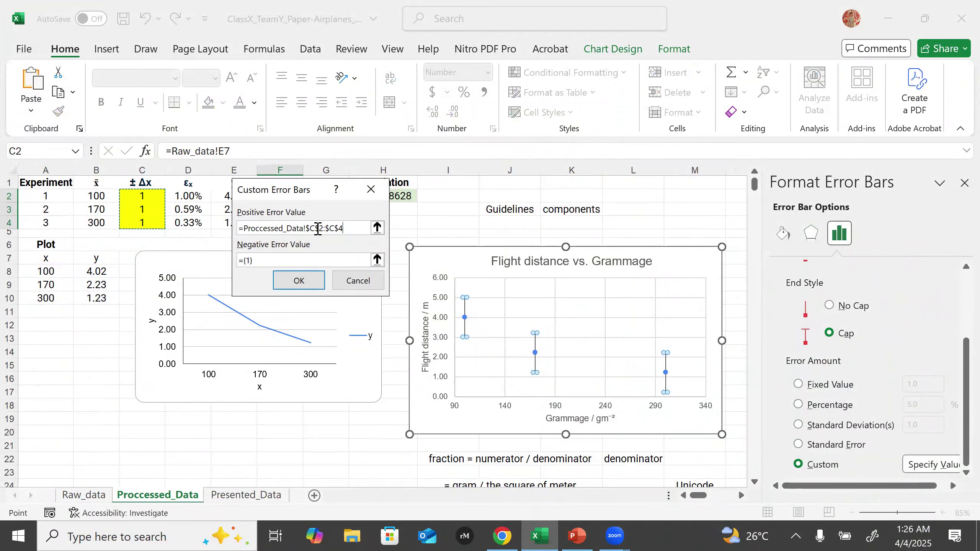
click(269, 256)
drag(154, 195, 154, 225)
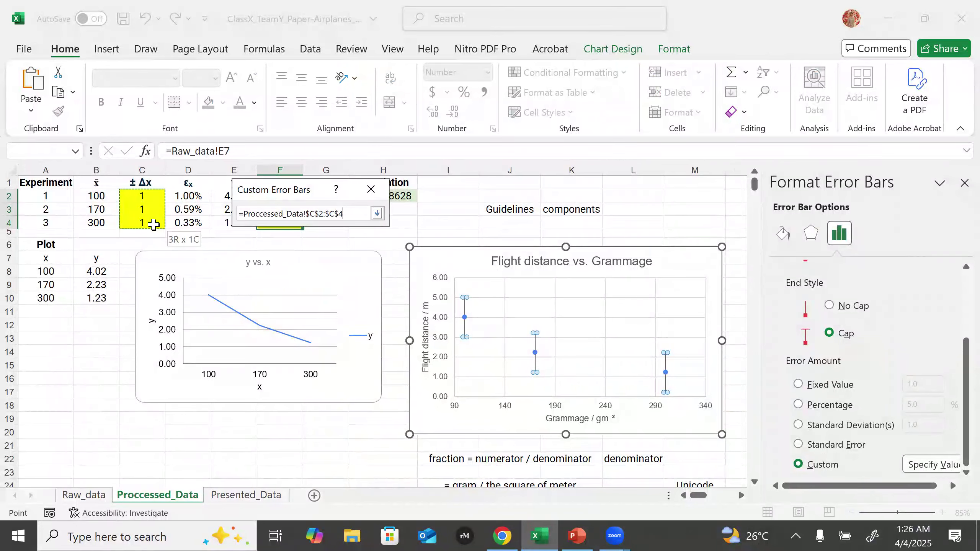
key(Return)
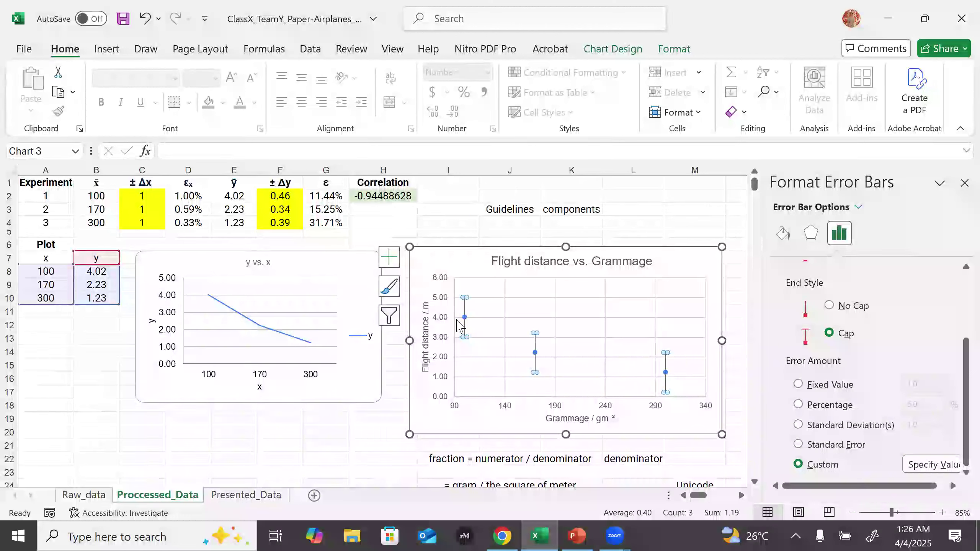
- Set the vertical error bars' positive and negative custom values to the ± Δy range F2:F4
click(941, 464)
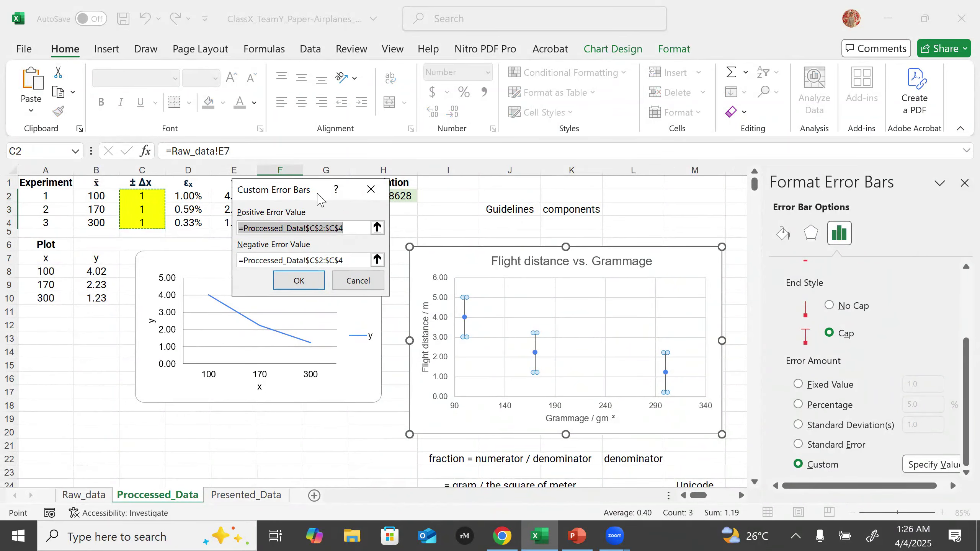
drag(320, 198, 318, 265)
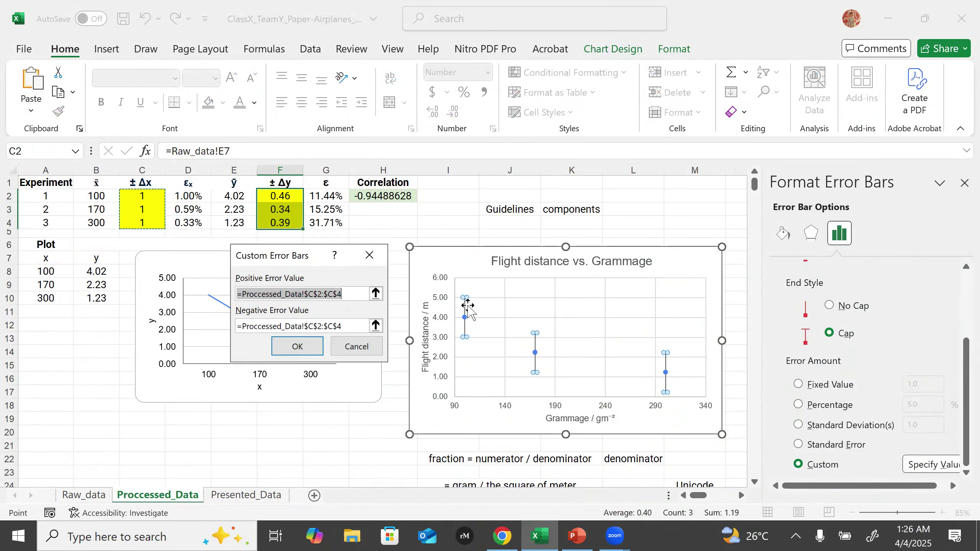
drag(275, 196, 278, 224)
key(Return)
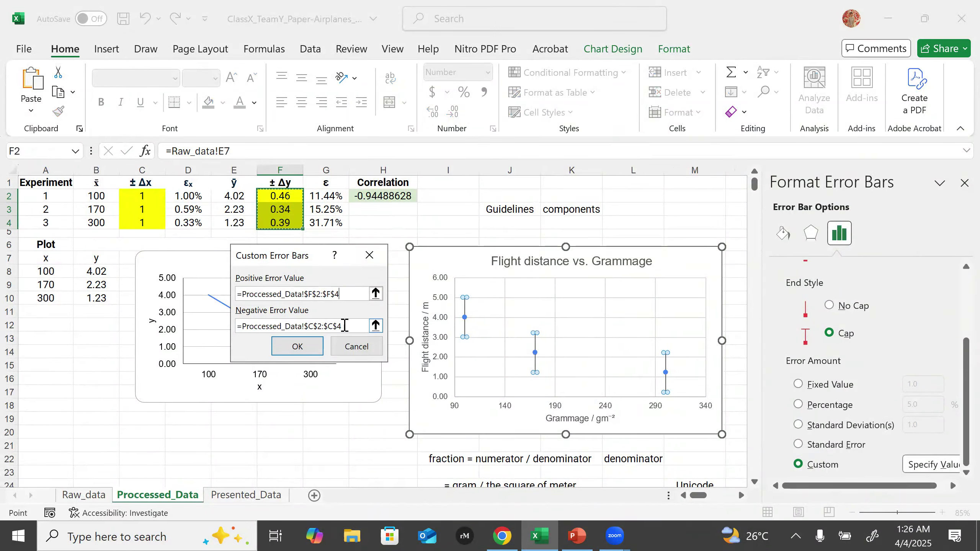
drag(341, 326, 242, 327)
key(BackSpace)
drag(280, 195, 281, 224)
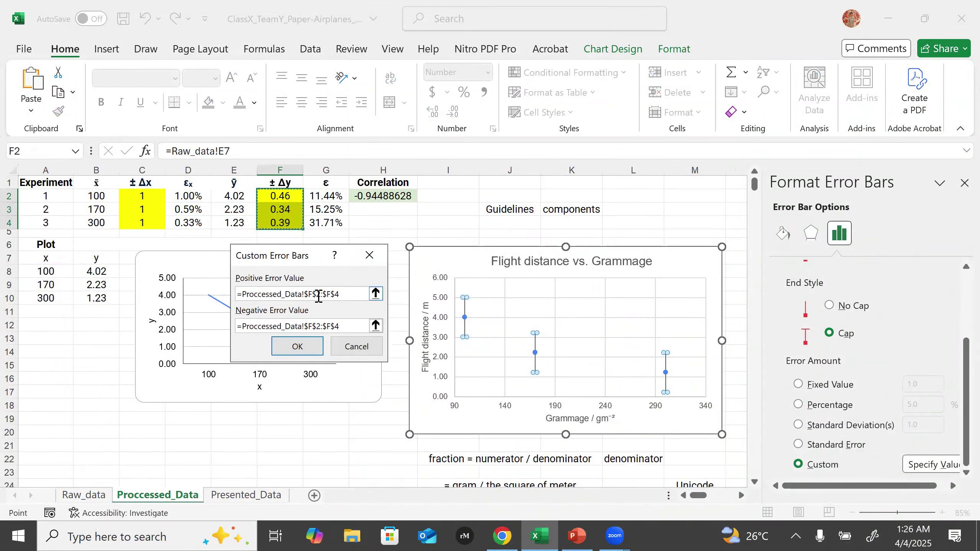
click(297, 347)
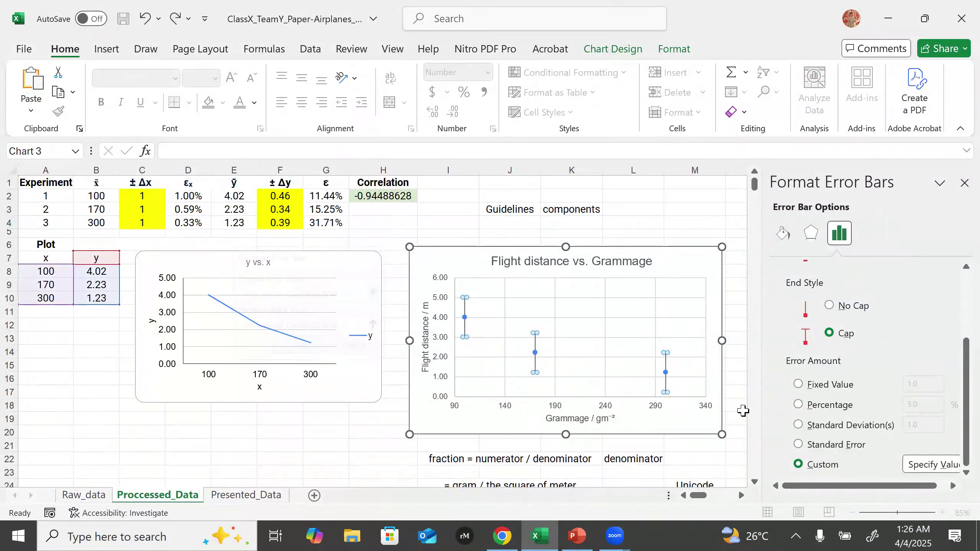
click(379, 458)
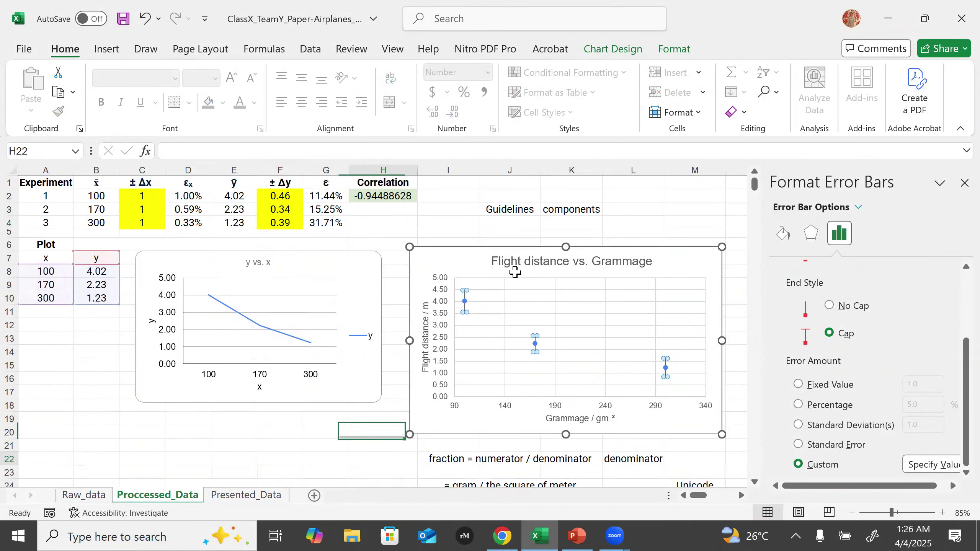
- Change the scatter series' markers to the built-in circle type at size 3
click(464, 303)
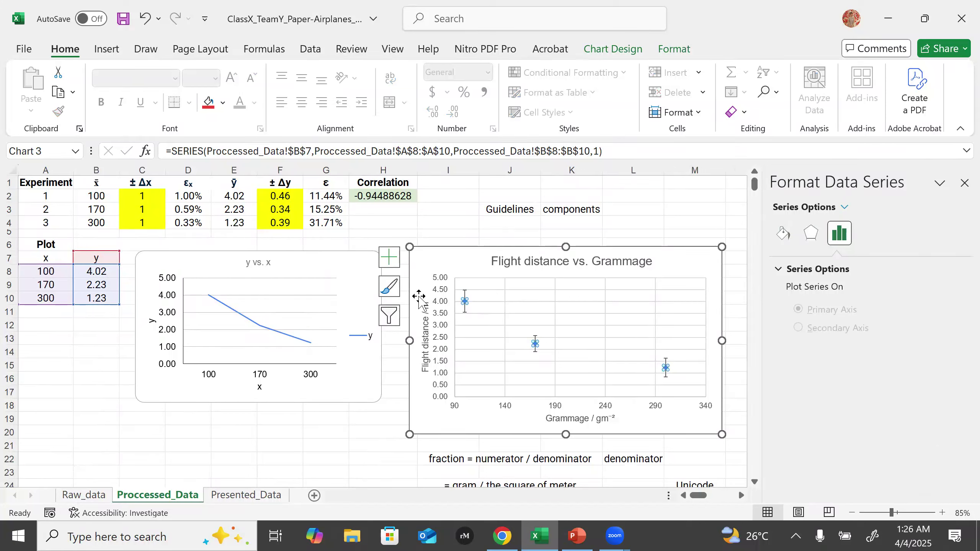
click(783, 234)
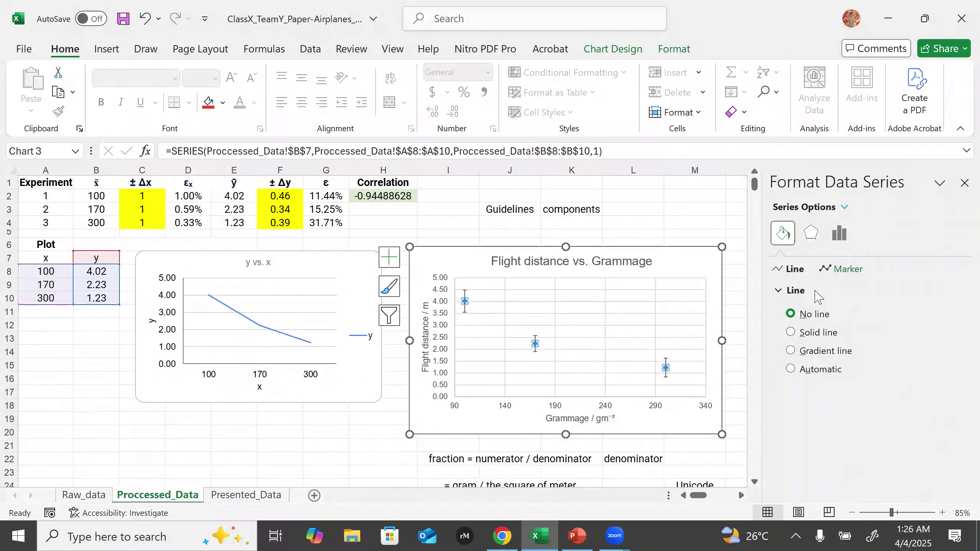
click(841, 269)
scroll(821, 293, down, 3)
scroll(822, 293, up, 3)
click(822, 287)
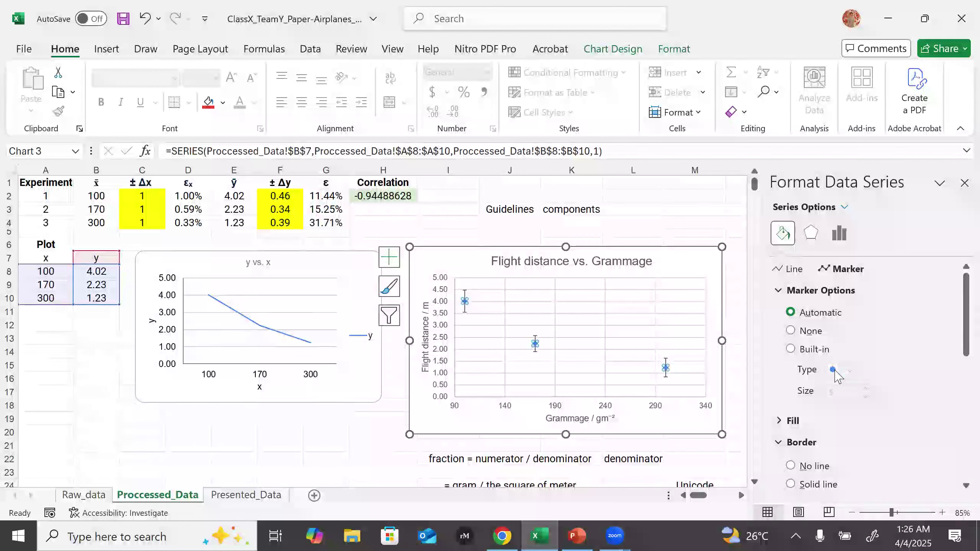
click(819, 350)
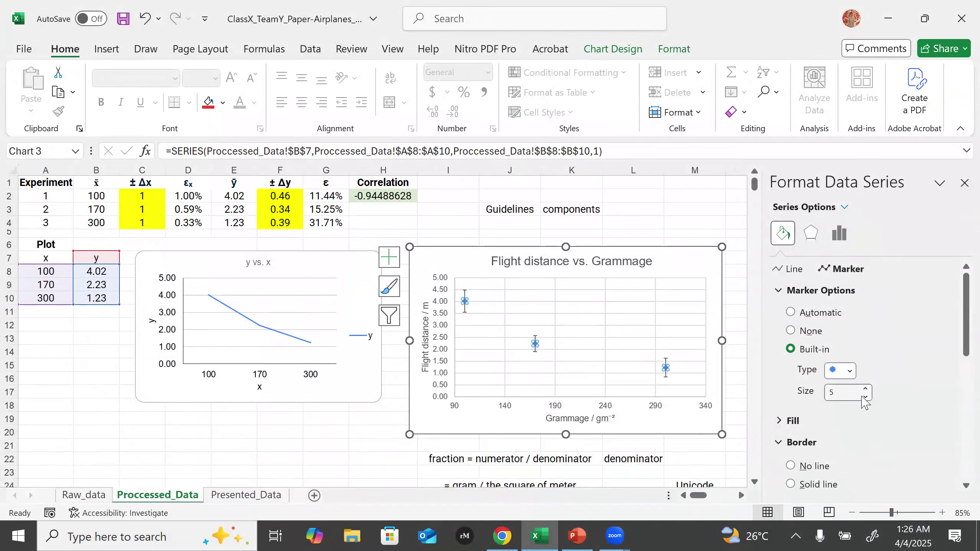
drag(871, 390, 866, 403)
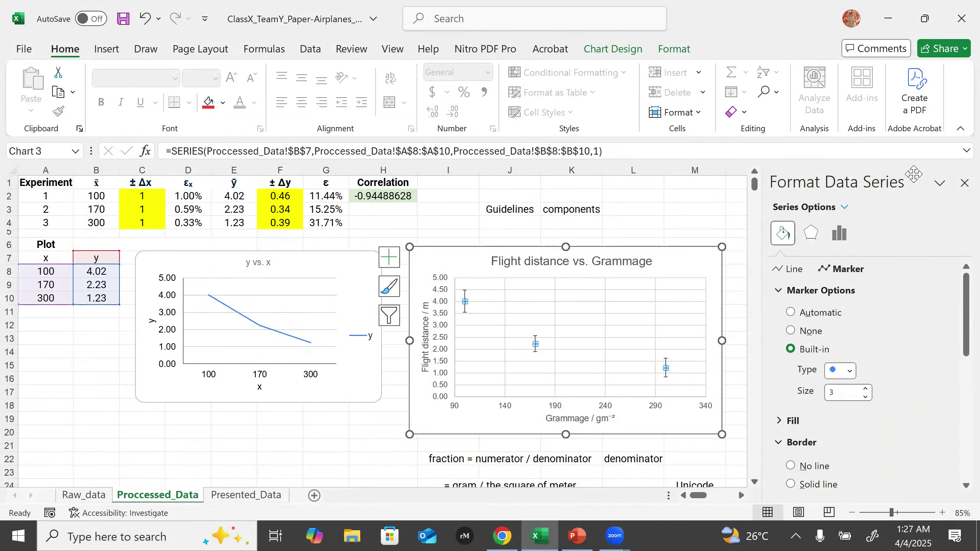
- Set the error amount of the series "y" X error bars to Custom
click(937, 183)
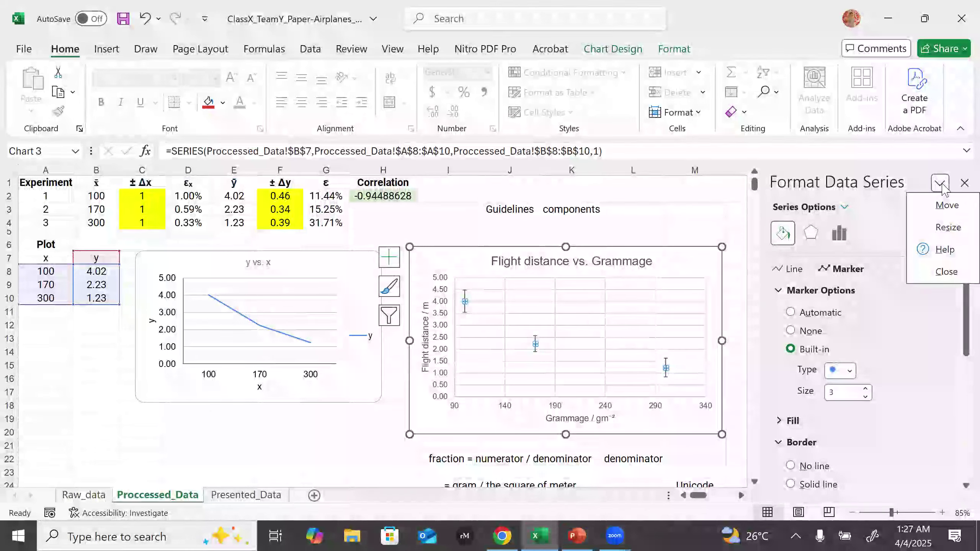
click(845, 209)
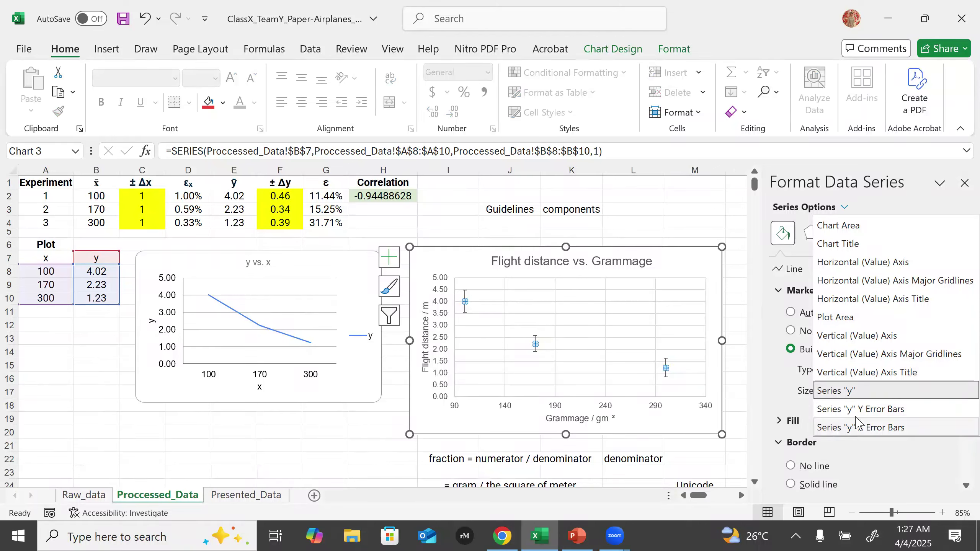
click(868, 427)
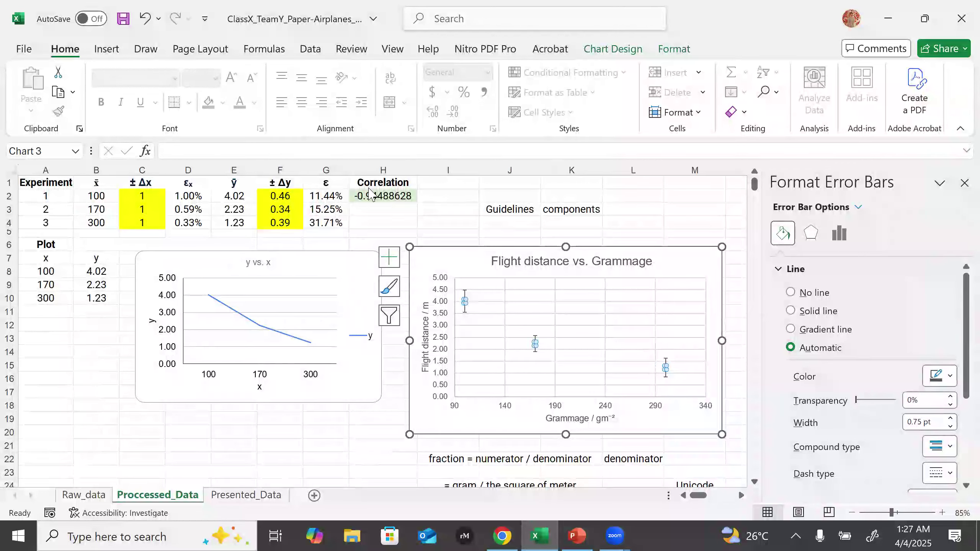
drag(965, 386, 965, 467)
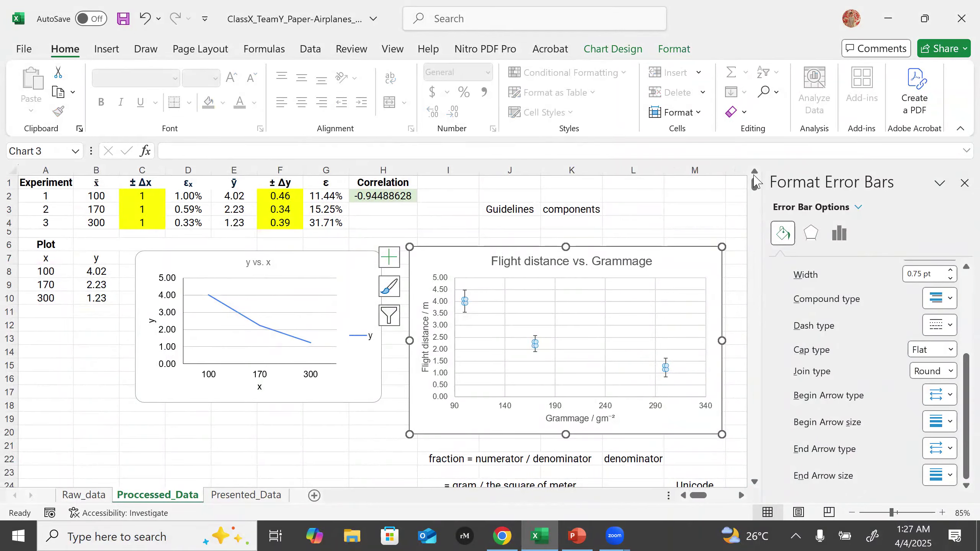
click(839, 233)
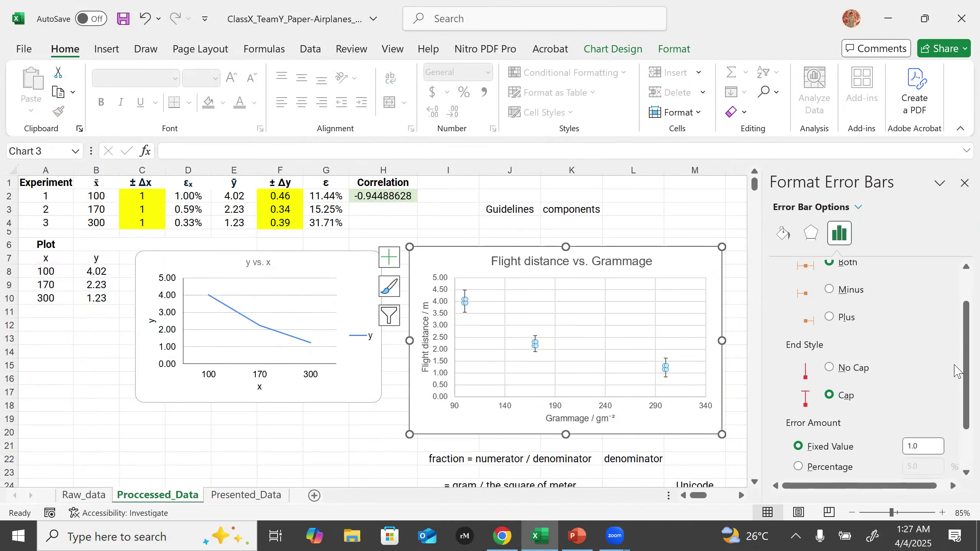
scroll(956, 382, down, 3)
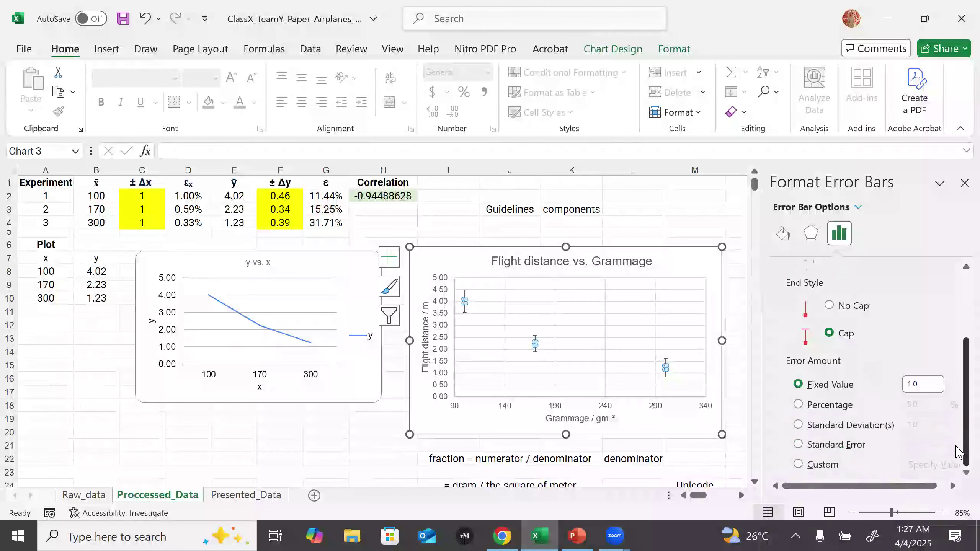
click(828, 466)
- Set the horizontal error bars' positive and negative custom values to the ± Δx range C2:C4
click(930, 464)
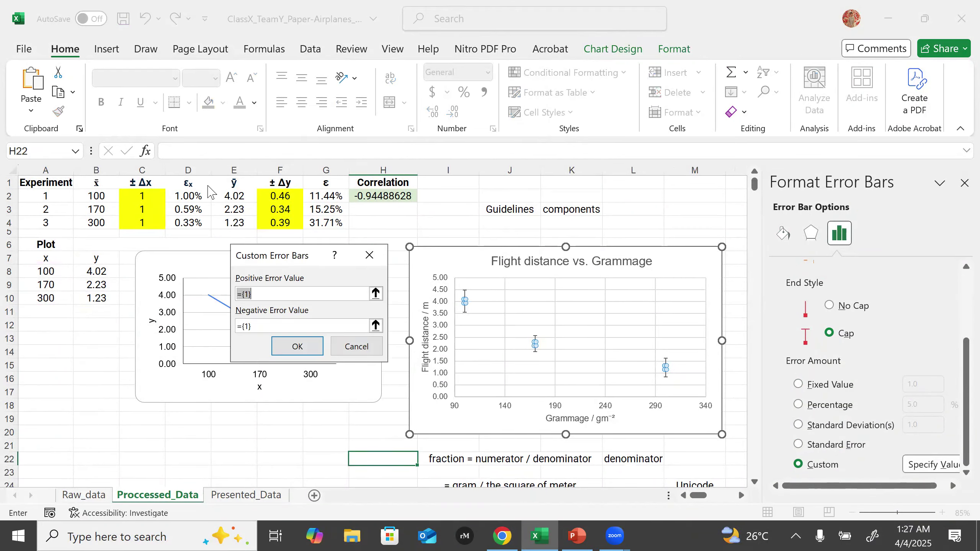
drag(154, 197, 142, 223)
click(265, 327)
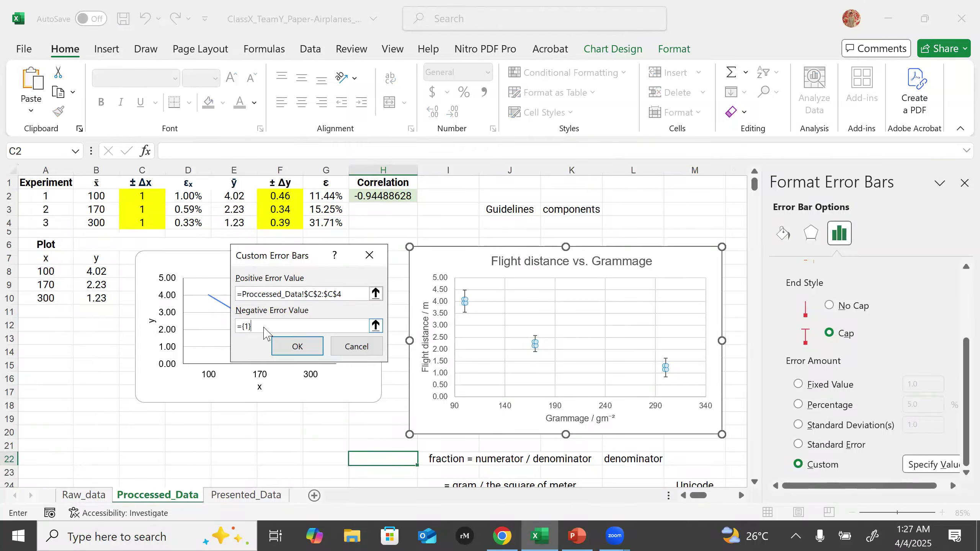
drag(146, 191, 143, 223)
click(315, 353)
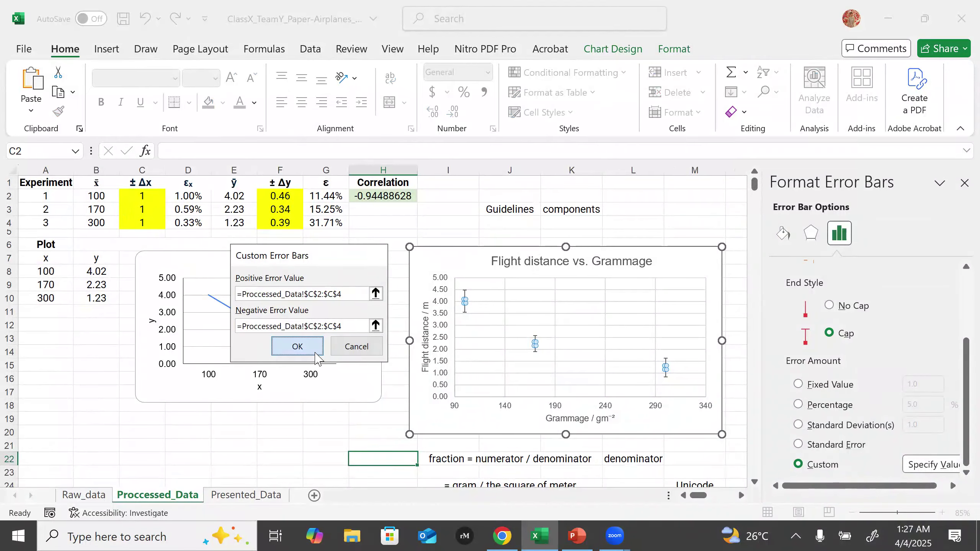
click(327, 459)
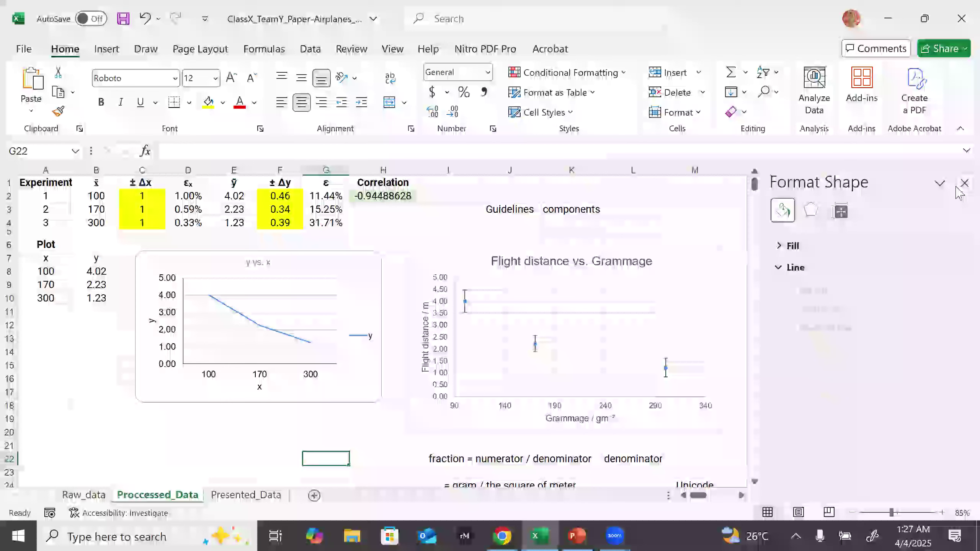
- Inspect the horizontal and vertical error bars on the Flight distance vs. Grammage chart against the ± Δx values in the table
click(964, 183)
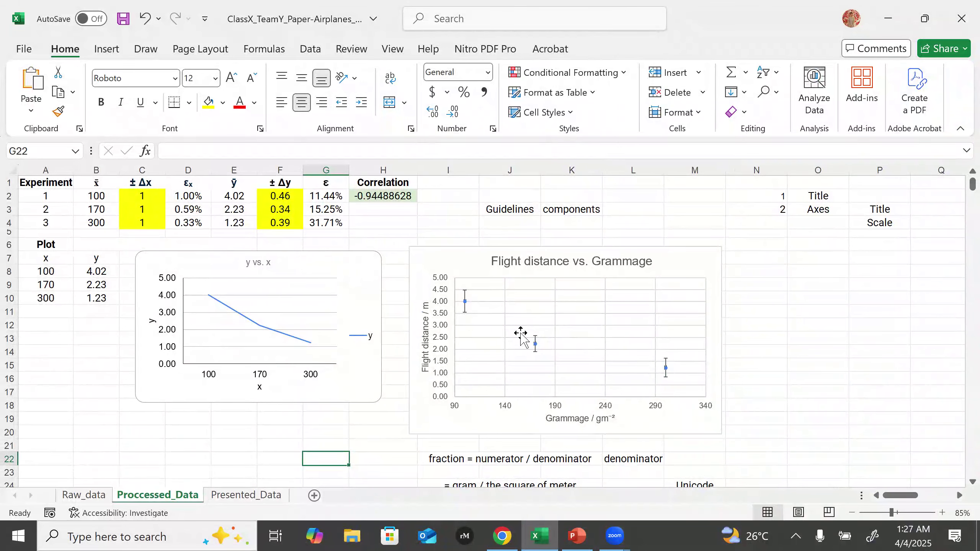
scroll(498, 348, up, 4)
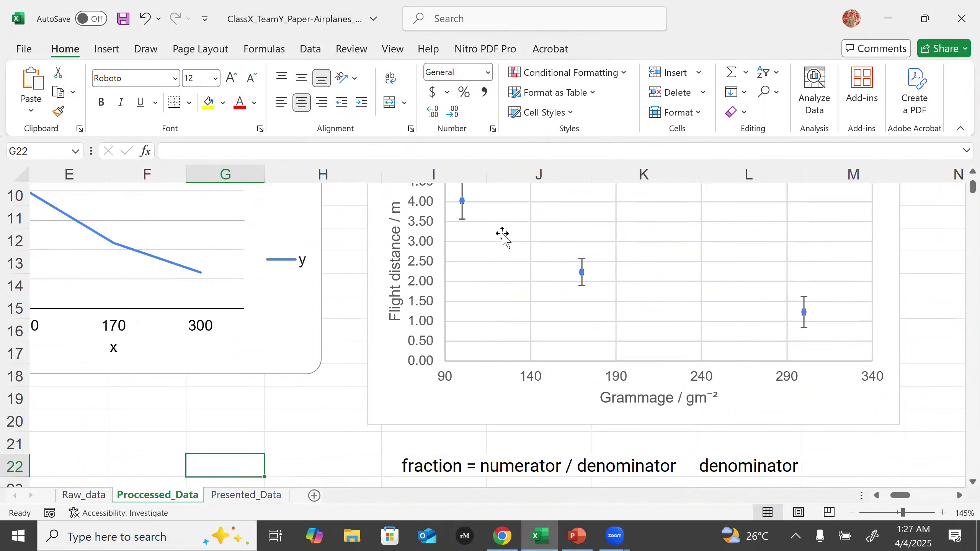
scroll(502, 233, up, 3)
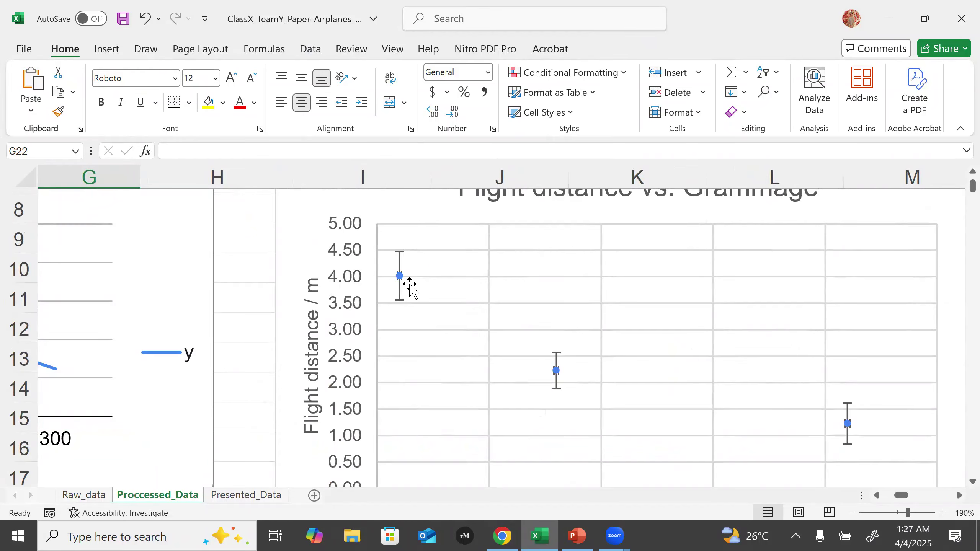
scroll(410, 290, up, 3)
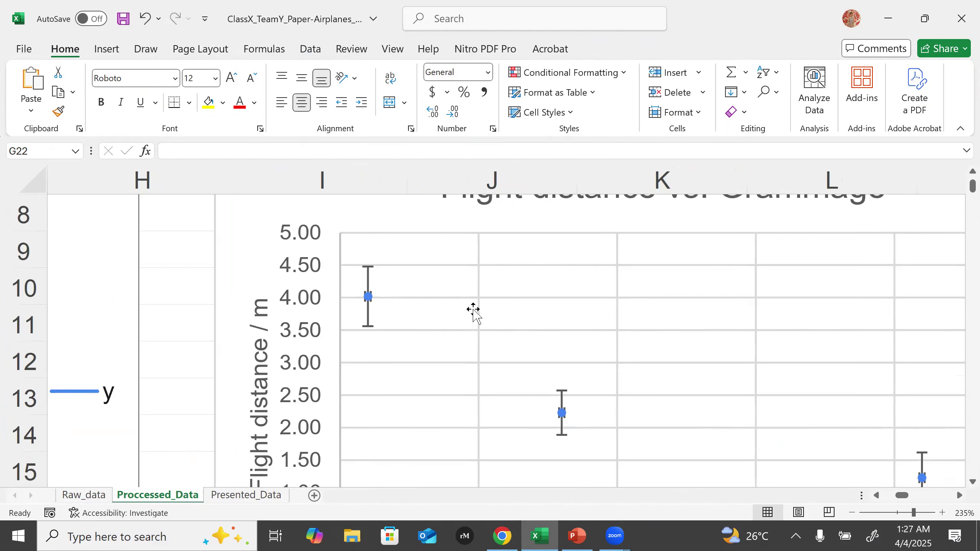
mouse_move(369, 303)
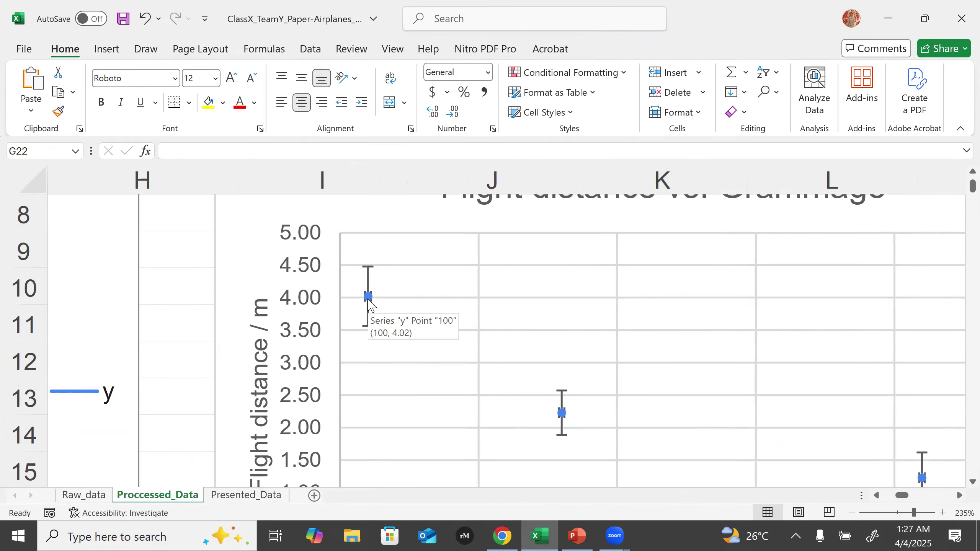
scroll(517, 325, down, 3)
scroll(517, 325, down, 1)
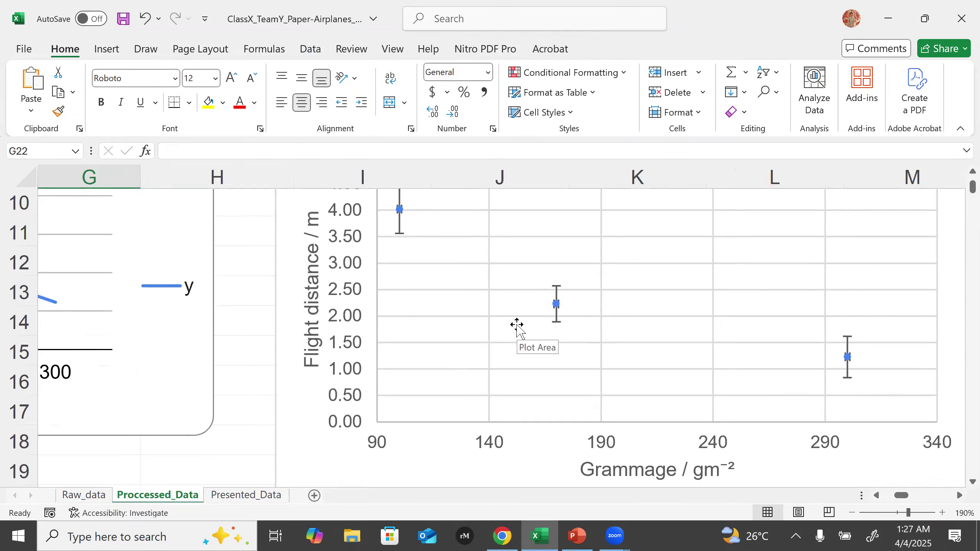
scroll(517, 325, down, 1)
scroll(517, 325, down, 4)
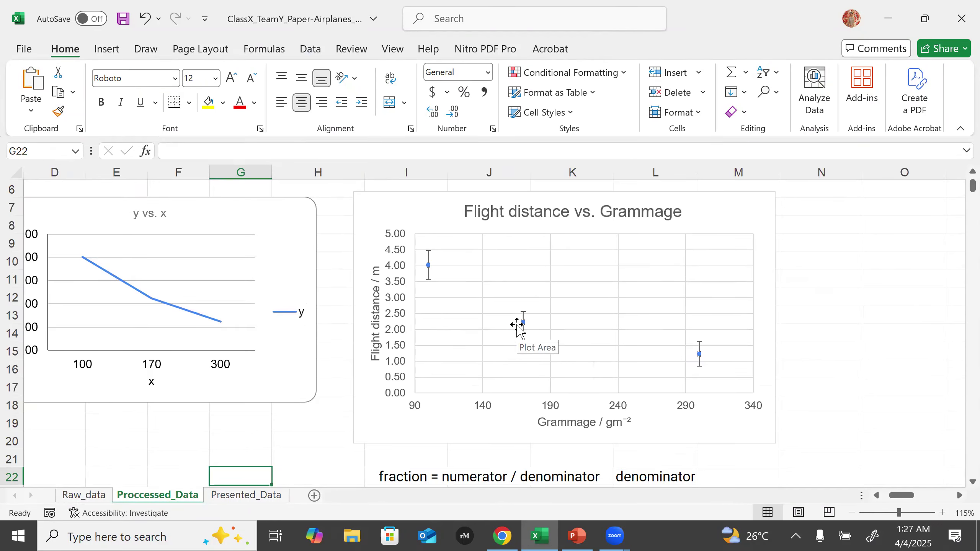
scroll(517, 325, down, 4)
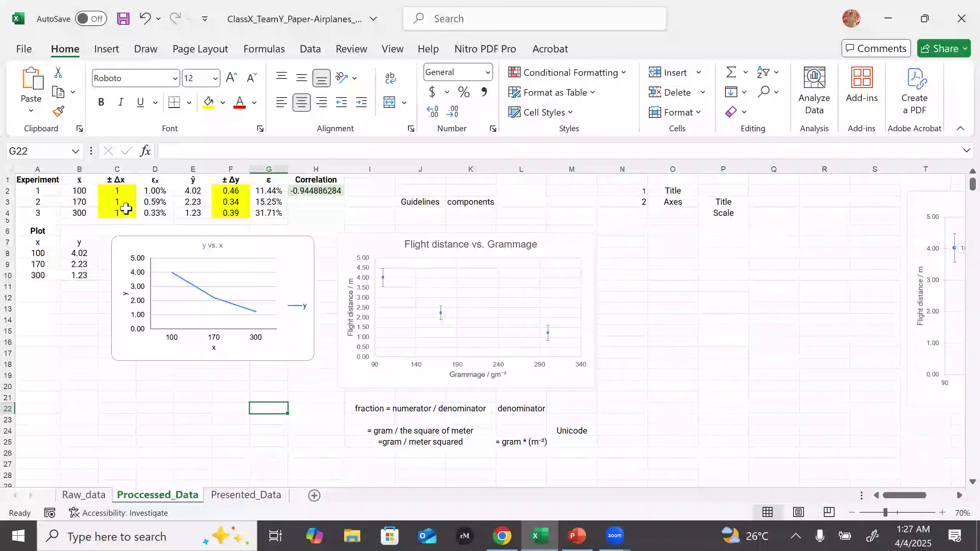
drag(120, 191, 88, 215)
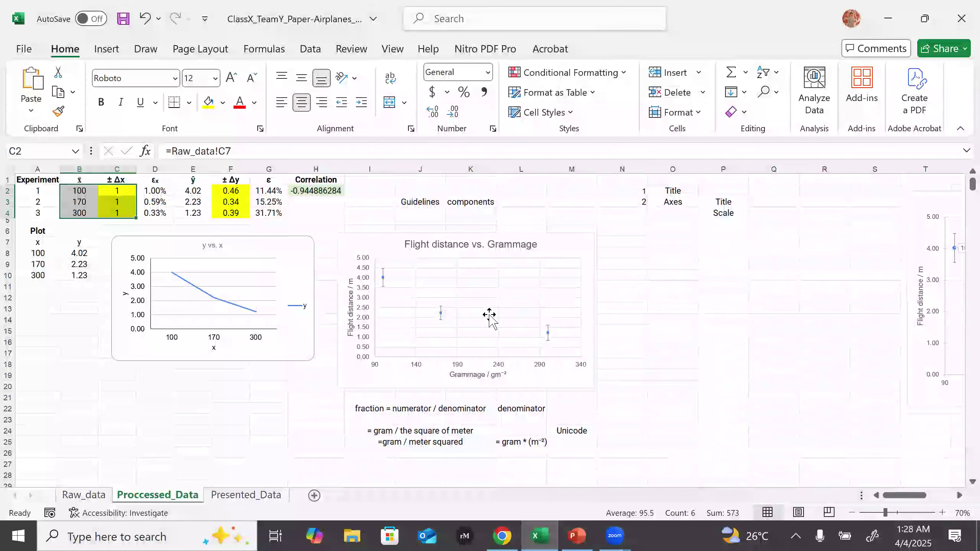
click(248, 402)
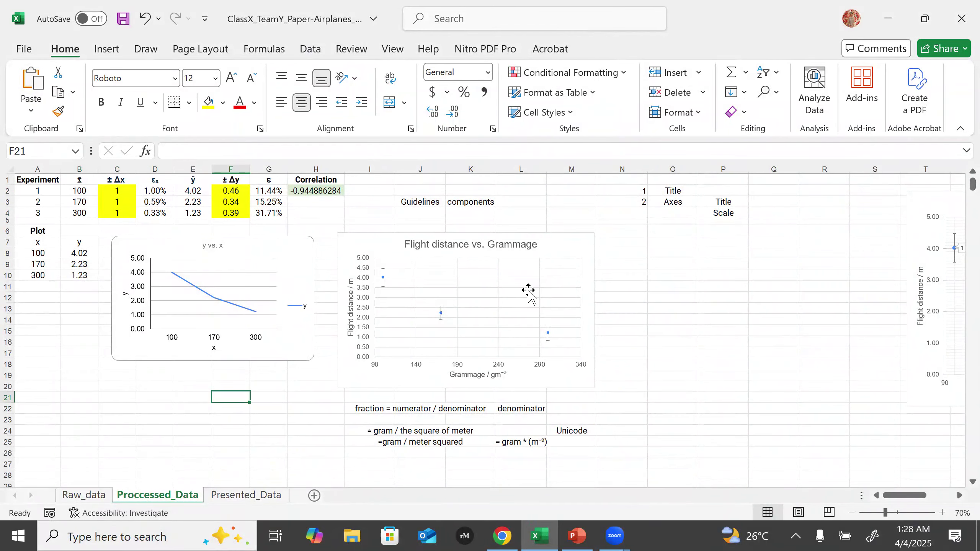
- Add data callout labels to the points of the Flight distance vs. Grammage scatter series
click(547, 334)
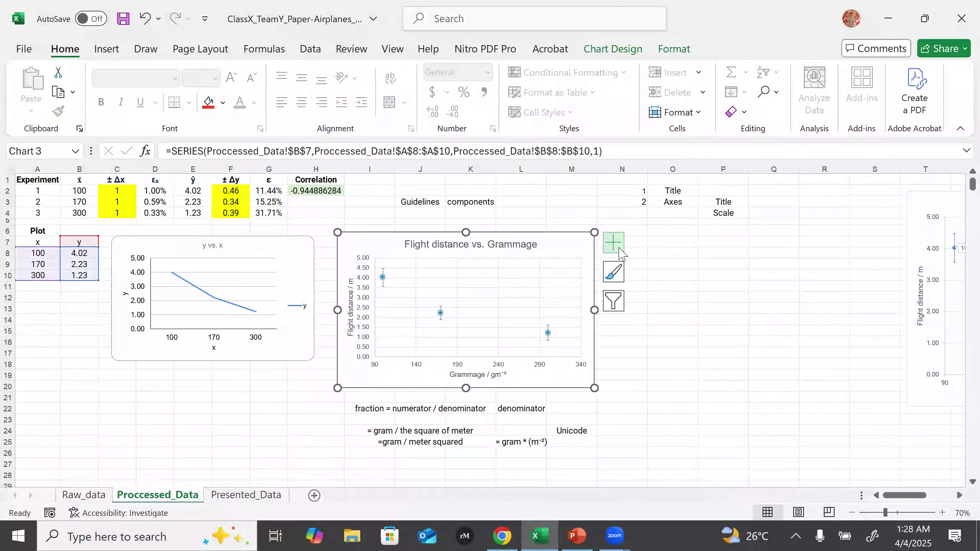
click(614, 242)
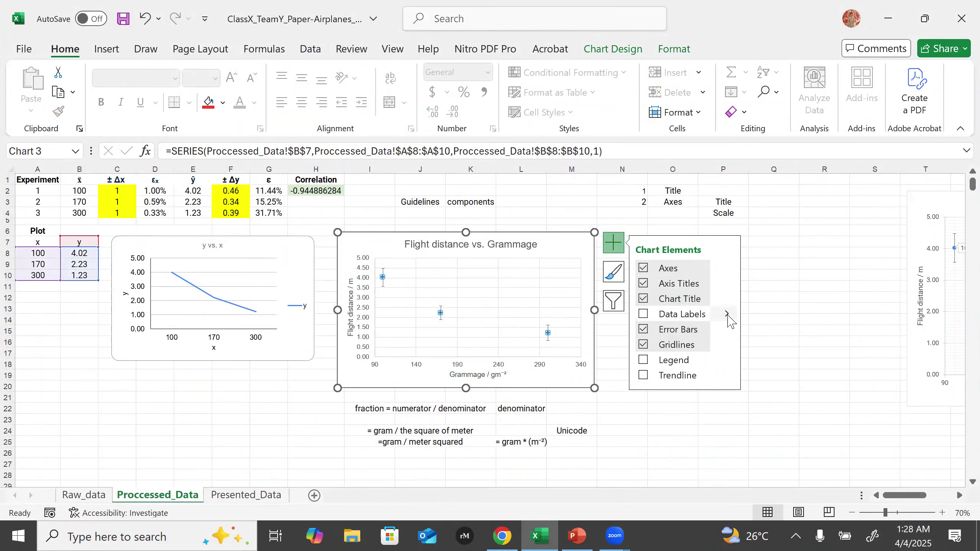
click(728, 314)
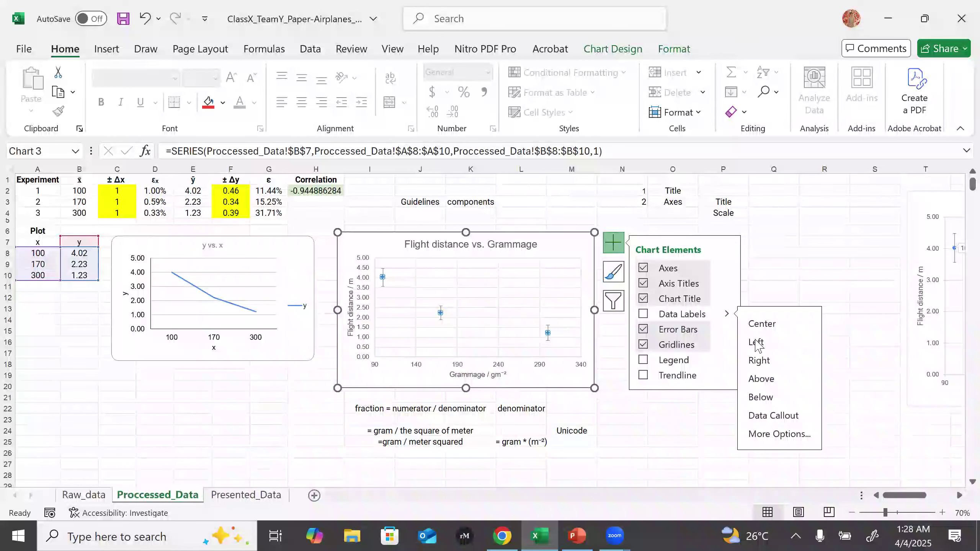
click(773, 416)
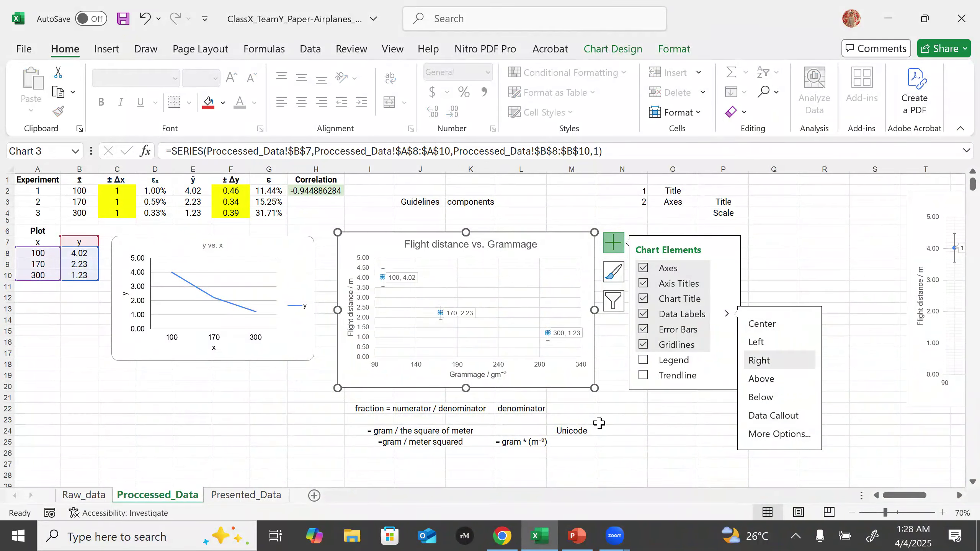
click(653, 436)
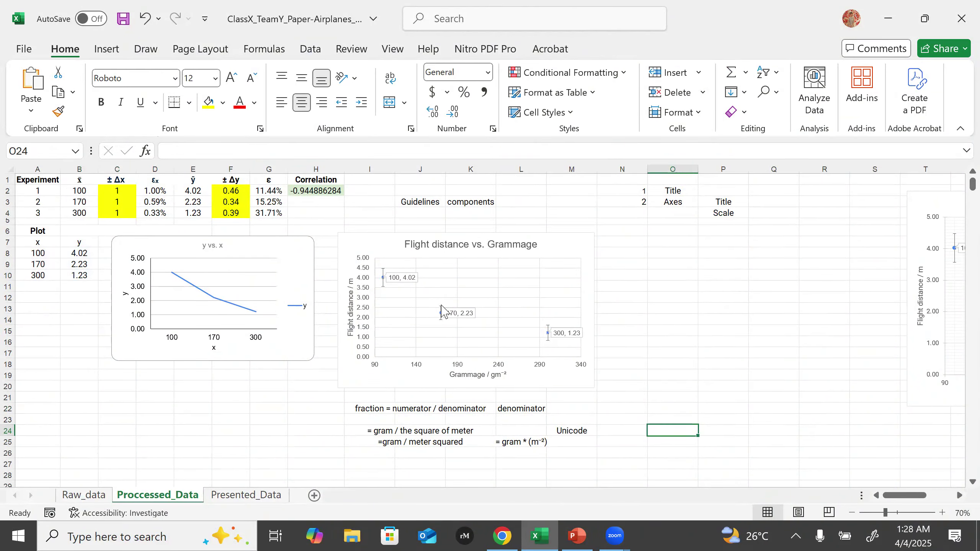
scroll(443, 312, up, 3)
scroll(416, 310, down, 3)
- Open the scatter chart's major gridline formatting options and look through the line and effects settings
click(579, 333)
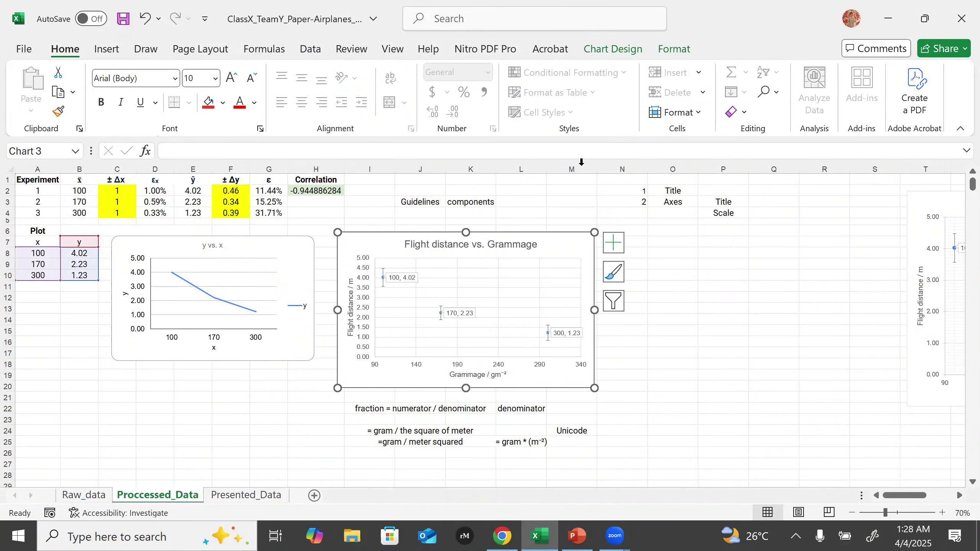
click(614, 242)
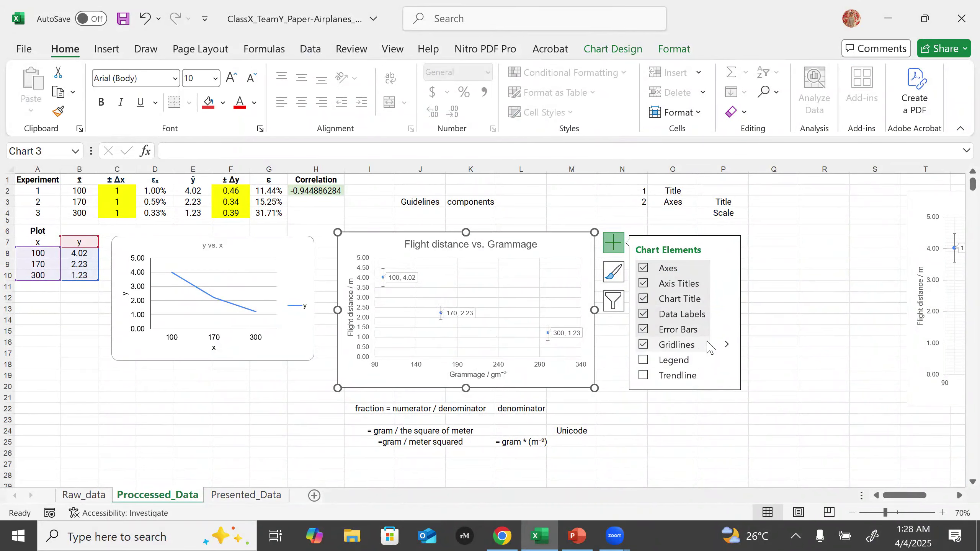
click(727, 344)
click(794, 416)
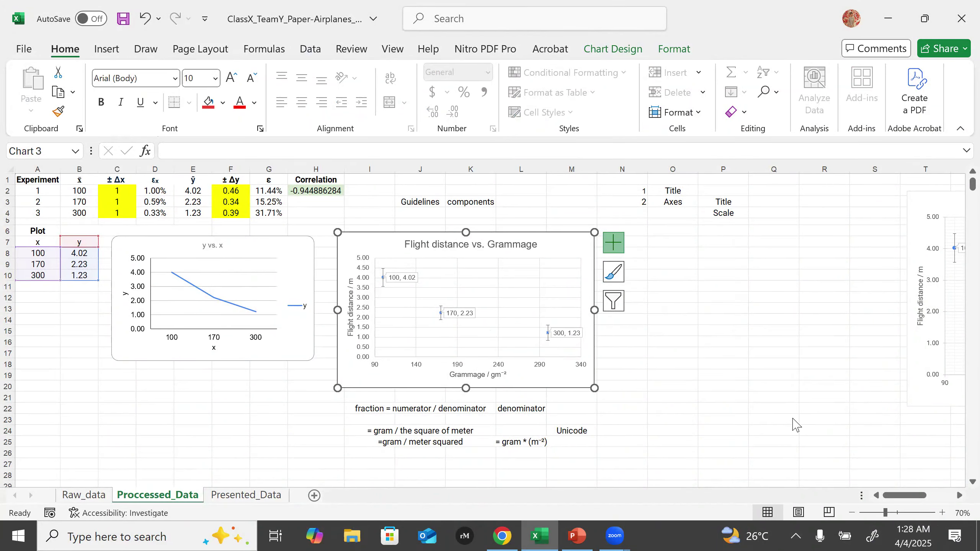
scroll(871, 352, down, 3)
scroll(870, 352, up, 3)
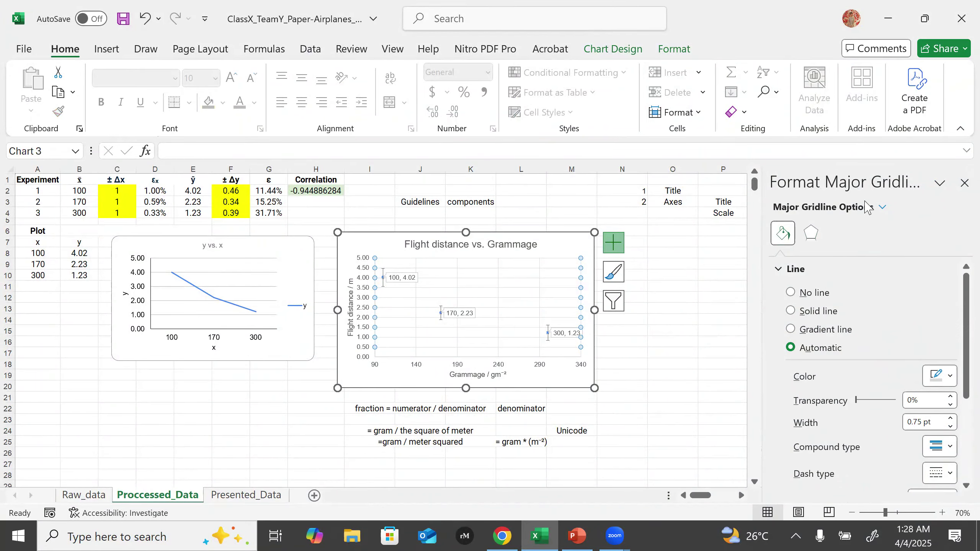
click(810, 233)
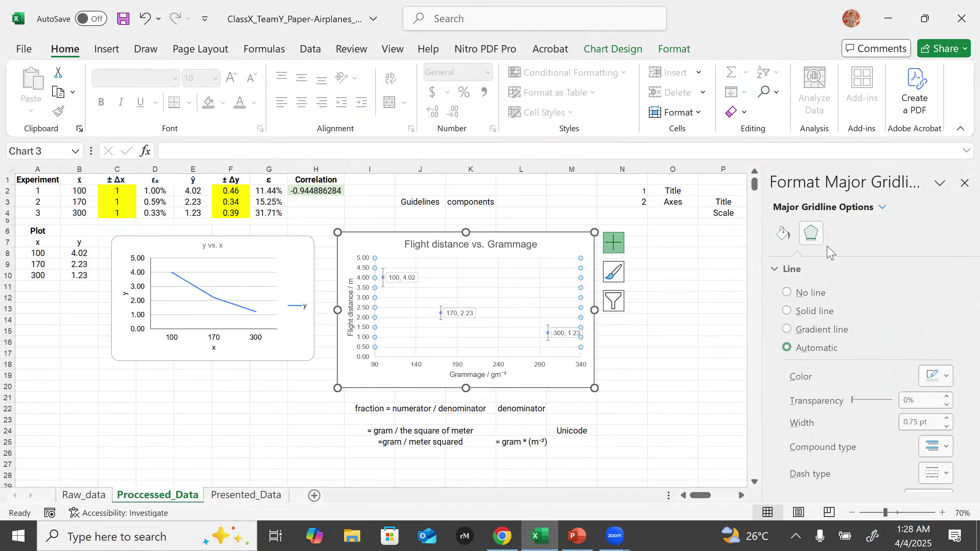
click(881, 210)
click(681, 365)
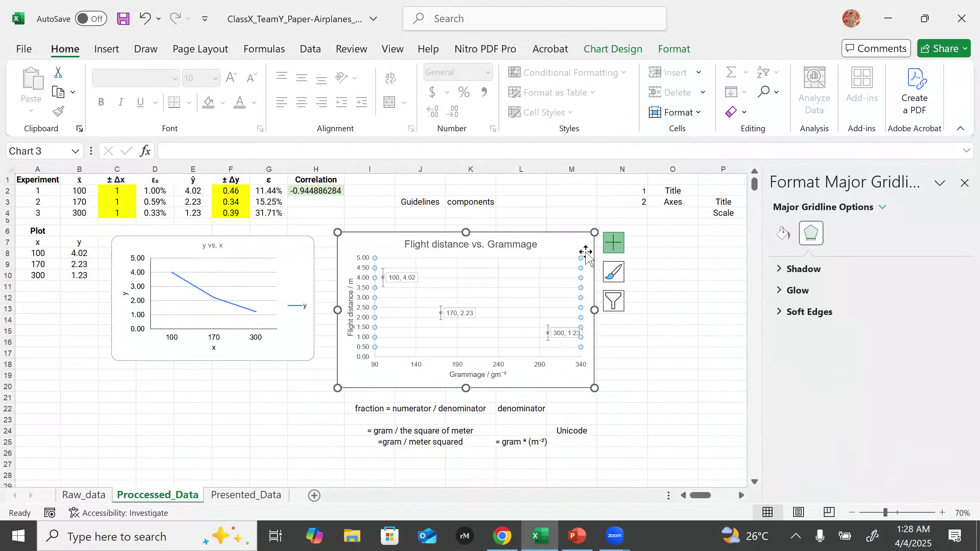
- Look through the chart elements that can be added and bring up the gridlines' line settings again
click(626, 49)
click(48, 106)
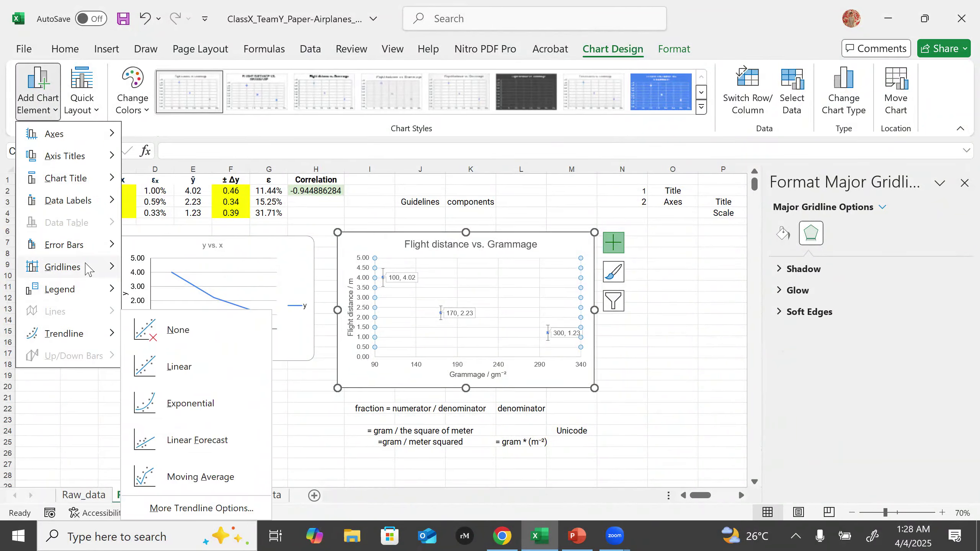
mouse_move(83, 267)
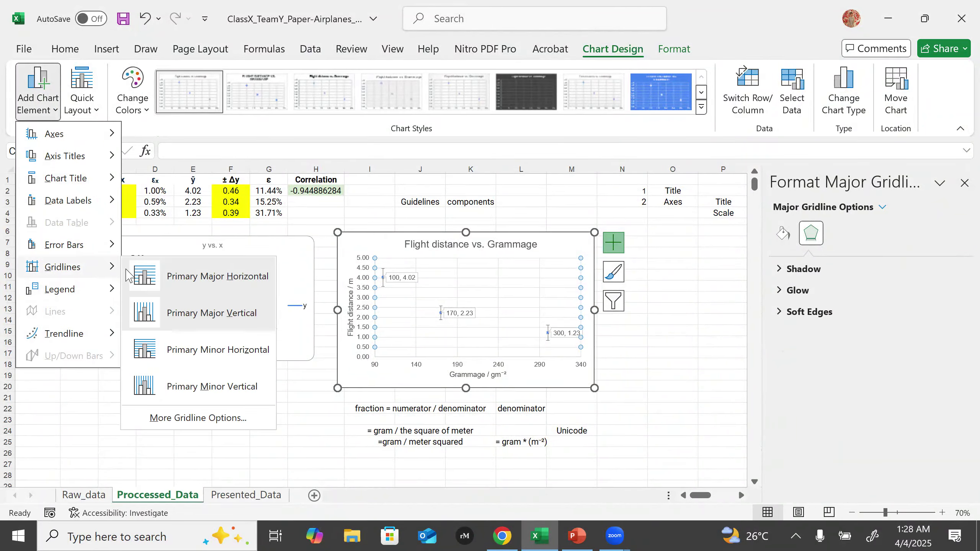
click(187, 418)
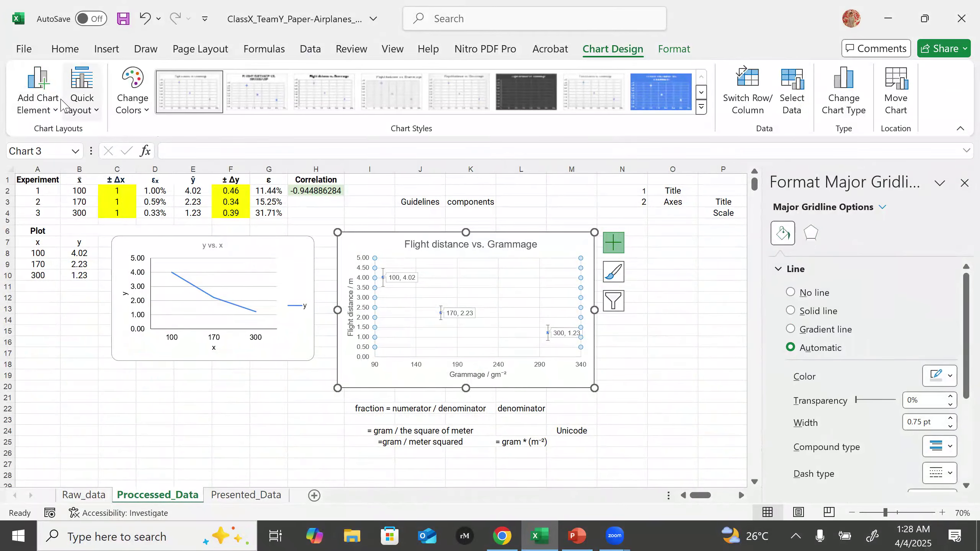
- Set the major tick mark type of the scatter chart's horizontal Grammage axis to Cross
click(38, 97)
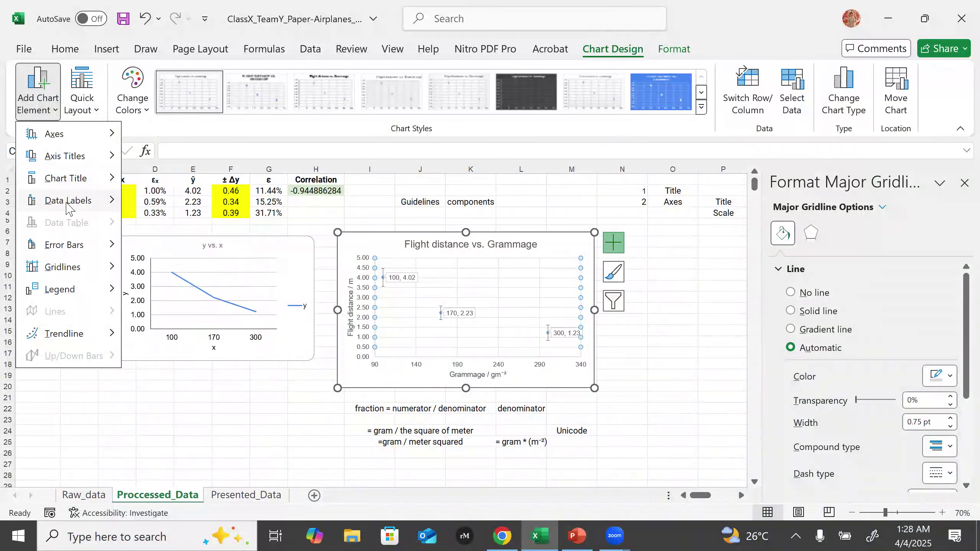
mouse_move(88, 159)
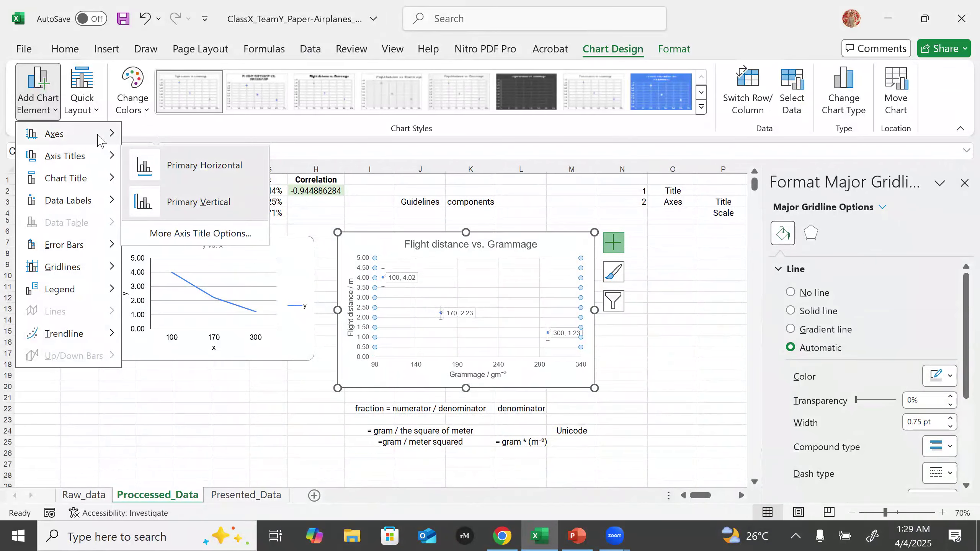
mouse_move(101, 134)
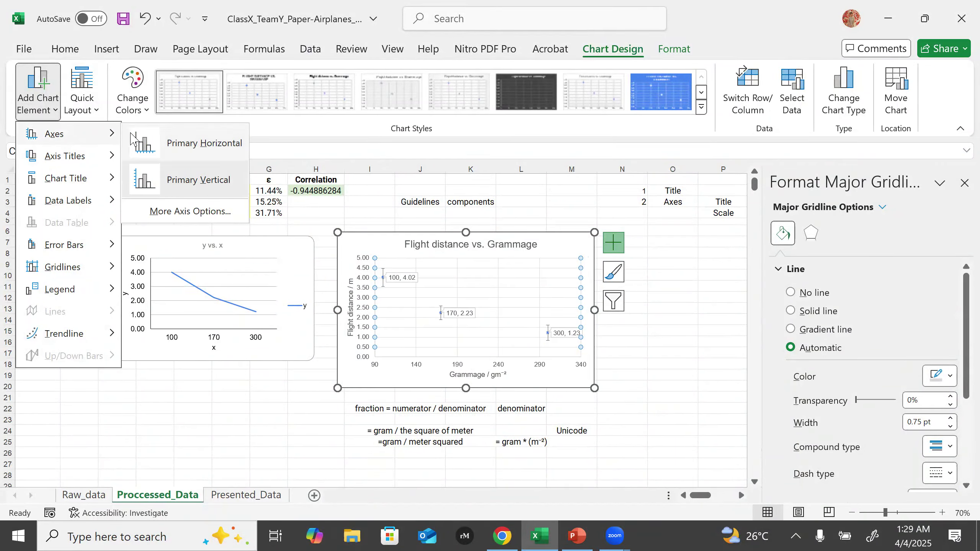
click(211, 214)
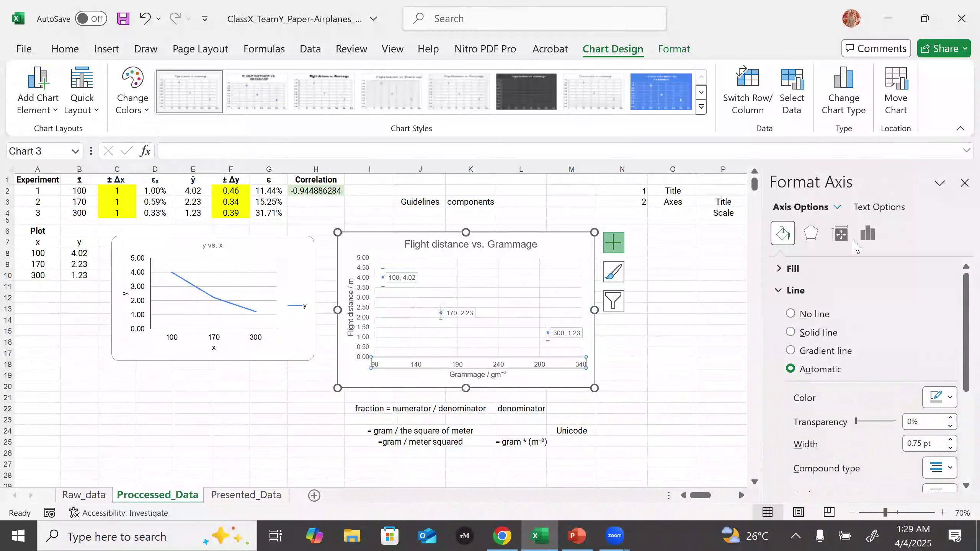
click(842, 235)
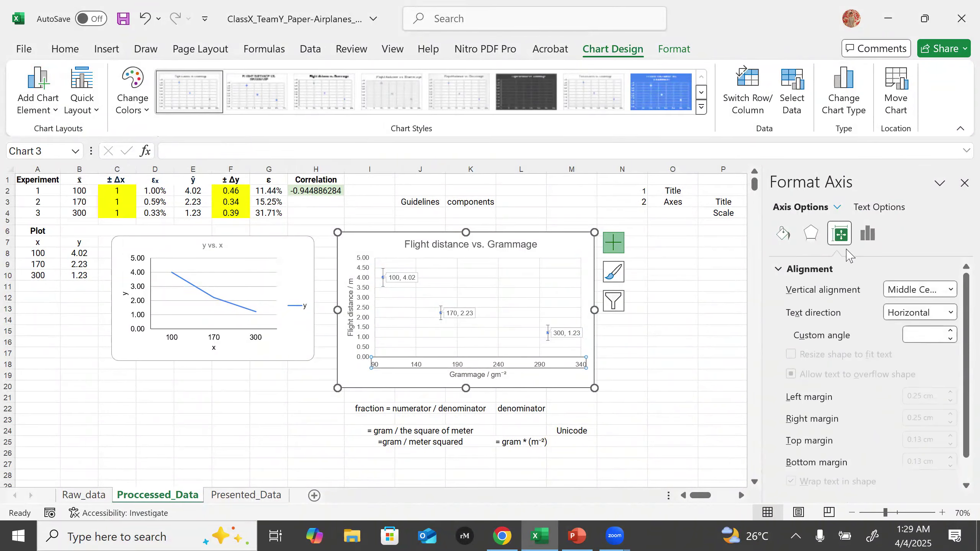
click(869, 235)
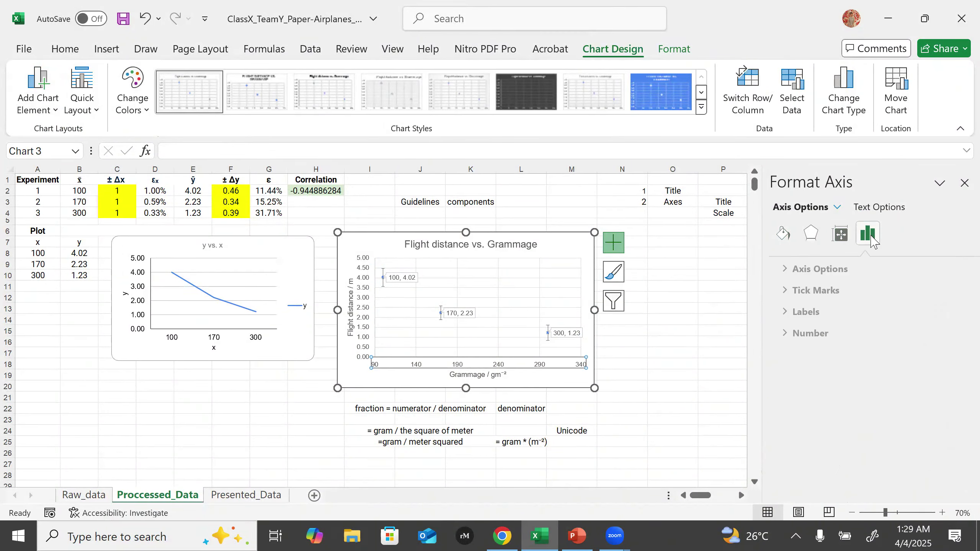
click(842, 268)
scroll(884, 370, down, 4)
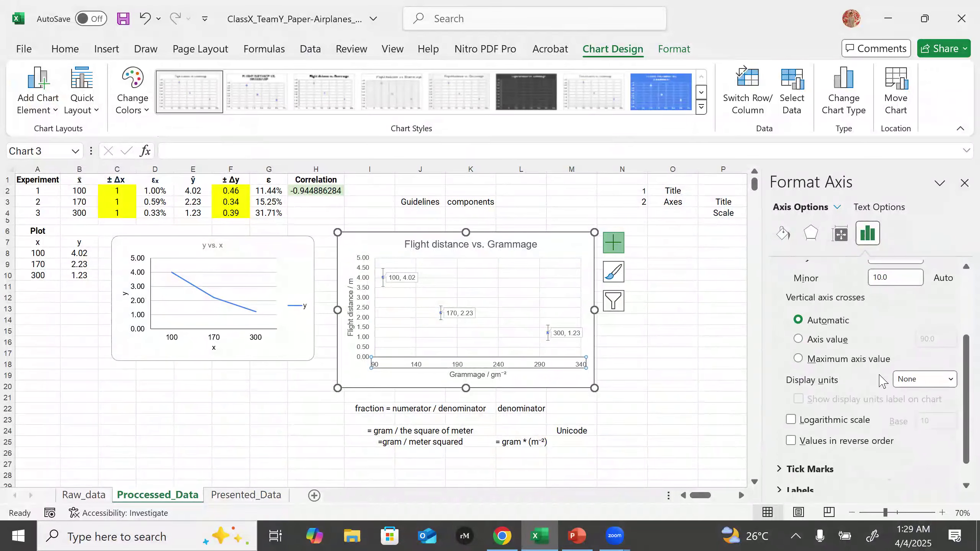
click(805, 442)
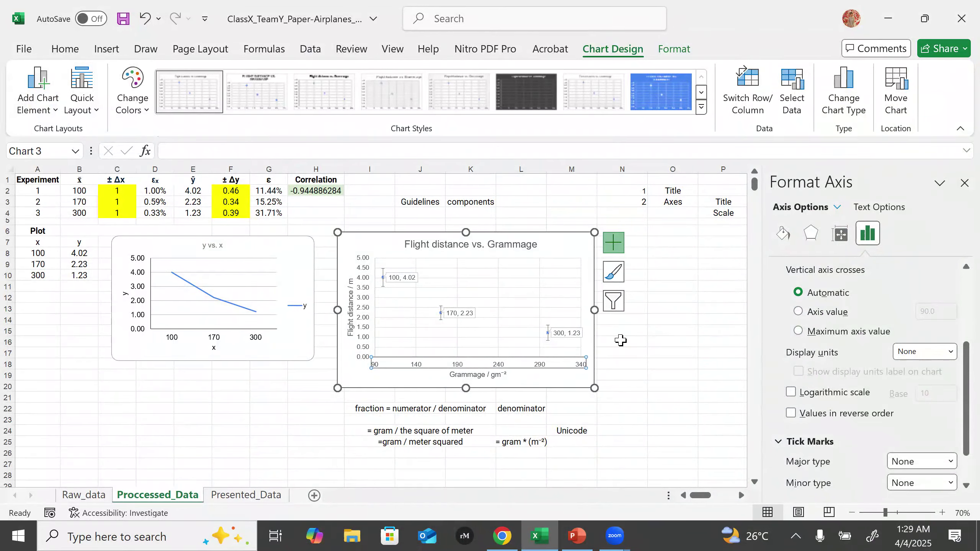
click(951, 461)
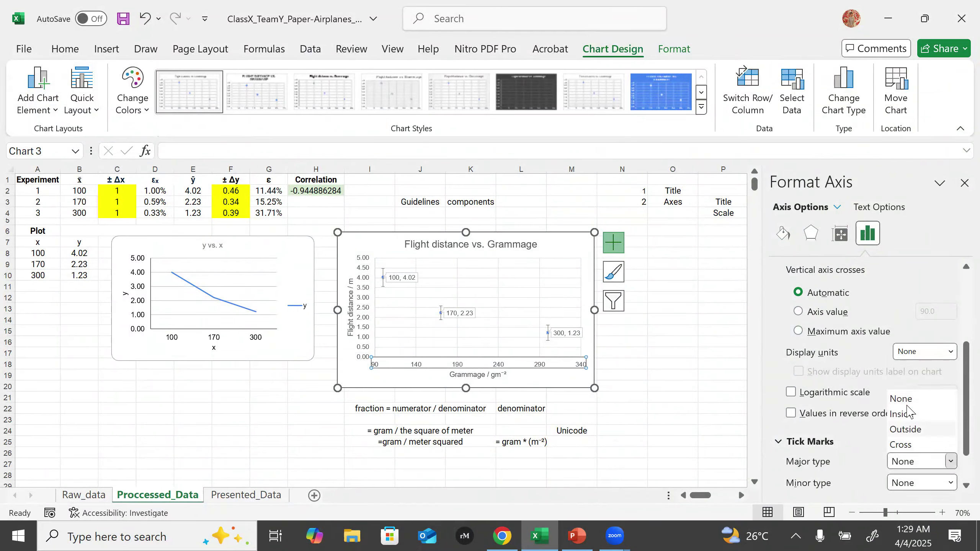
click(909, 444)
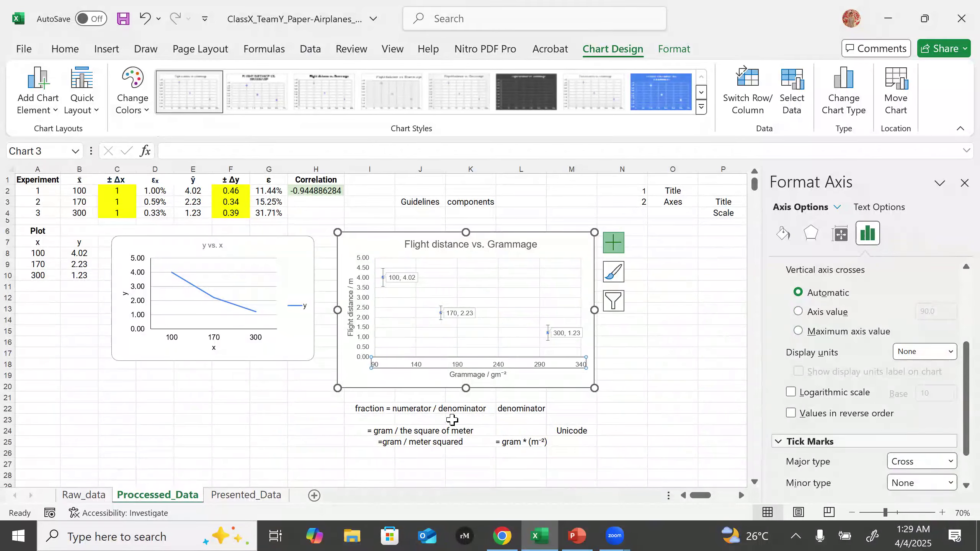
scroll(528, 356, up, 6)
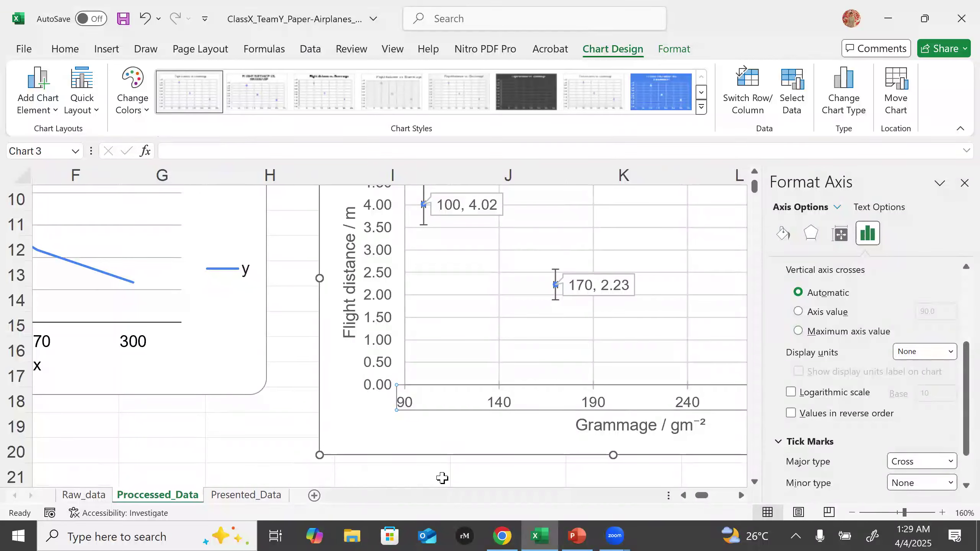
- Set the Grammage axis's major tick mark type to None for comparison and restore it to Cross
drag(690, 495, 715, 493)
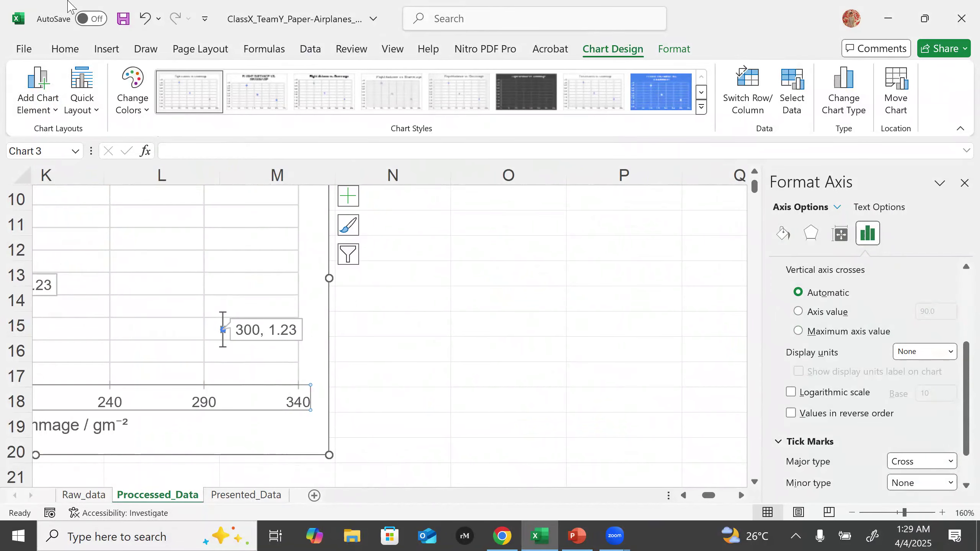
click(683, 495)
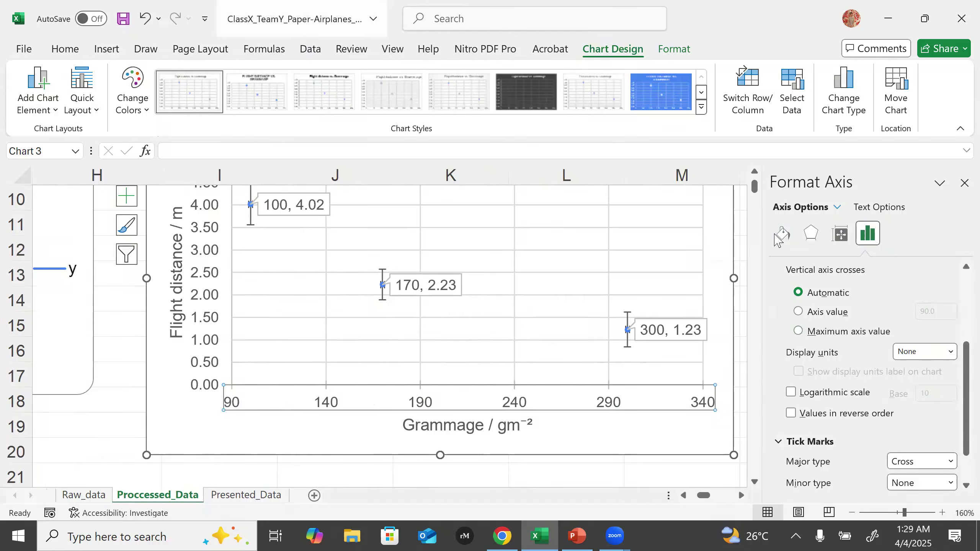
click(937, 461)
click(911, 398)
scroll(833, 418, up, 1)
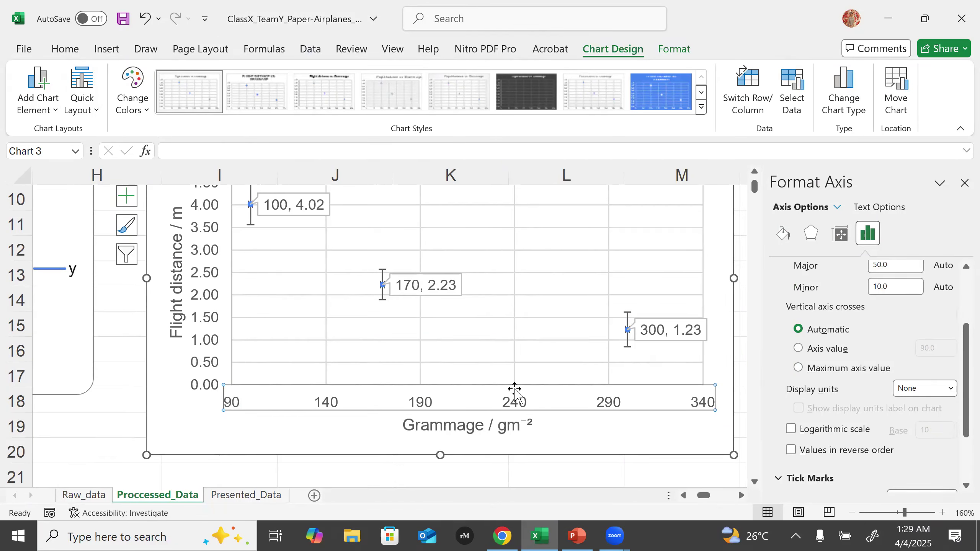
scroll(951, 424, down, 2)
click(950, 413)
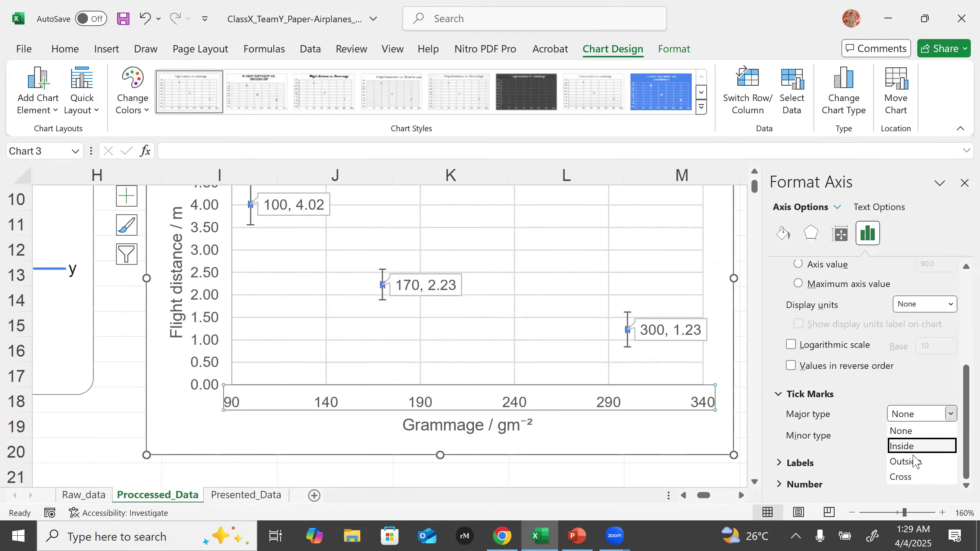
click(905, 476)
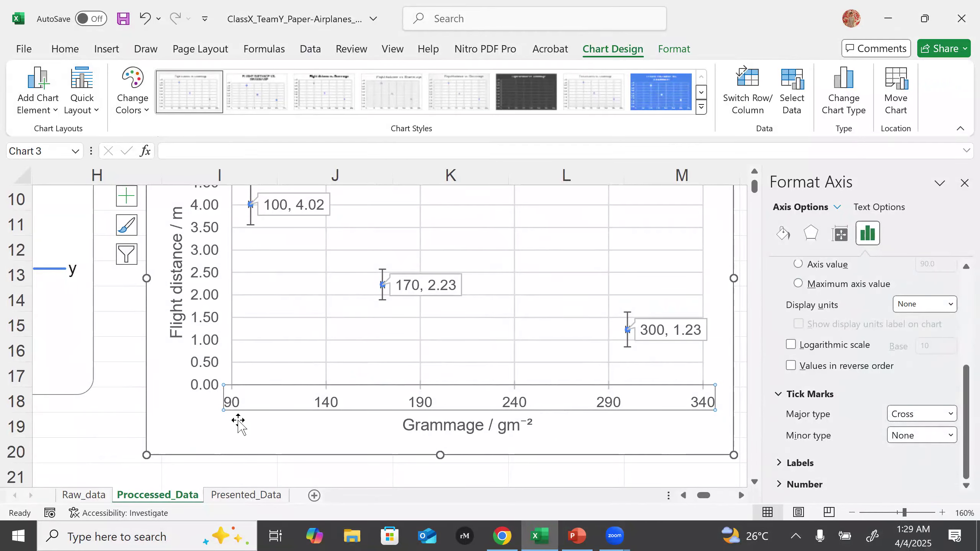
- Review the scatter chart's axes, deselect the chart and close the axis formatting pane
scroll(330, 360, up, 2)
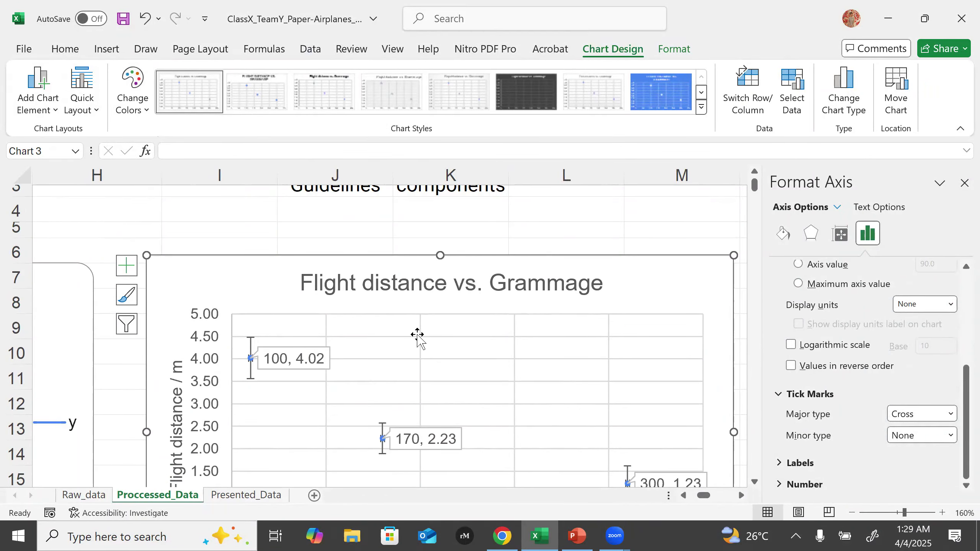
scroll(418, 336, down, 1)
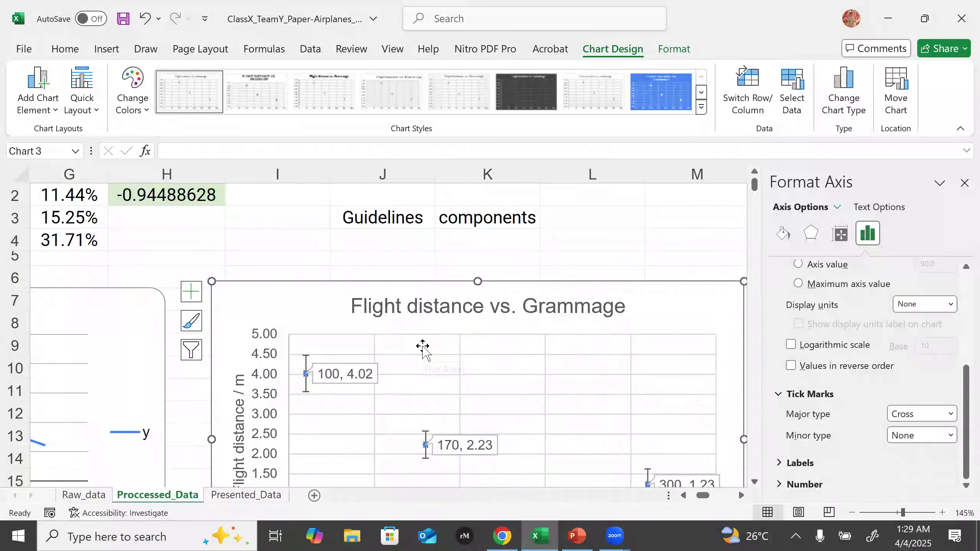
scroll(422, 347, down, 1)
scroll(475, 379, down, 1)
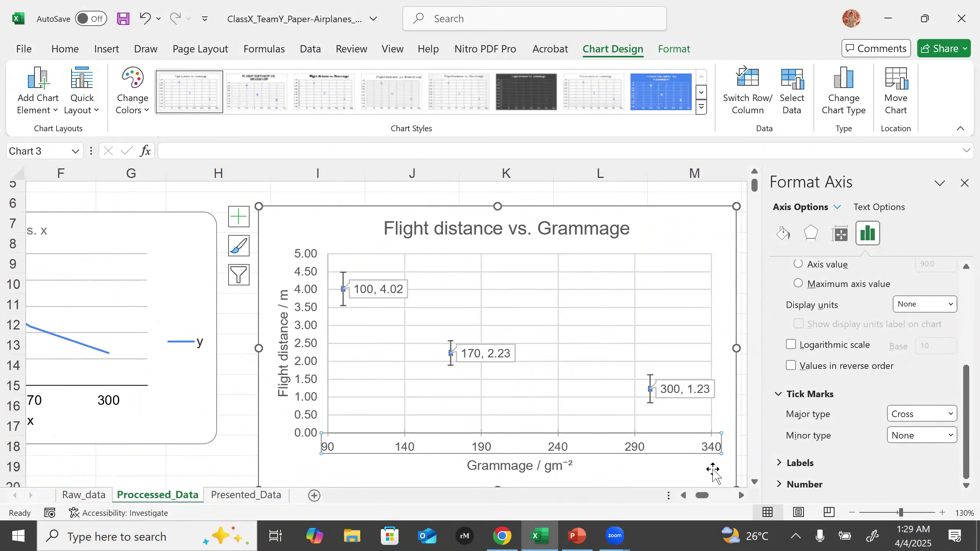
click(741, 496)
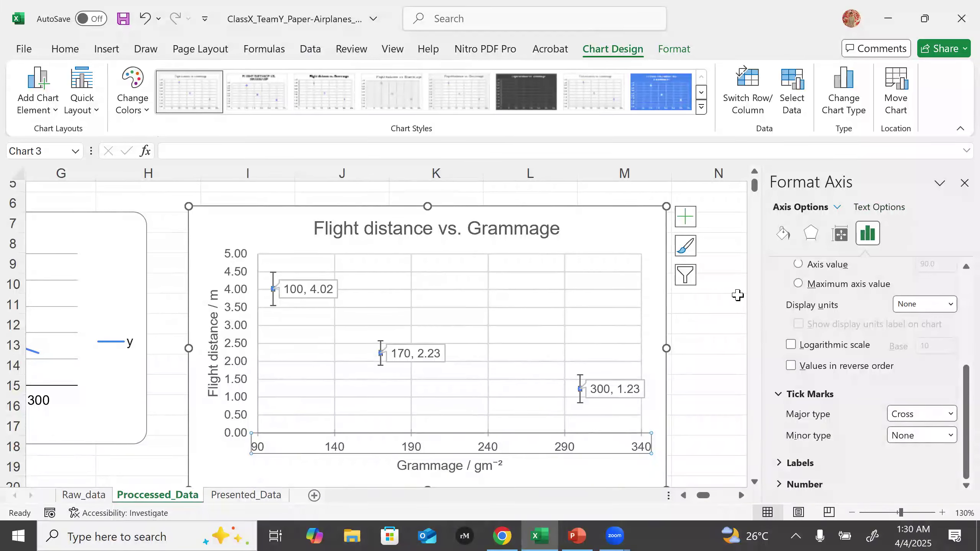
click(715, 306)
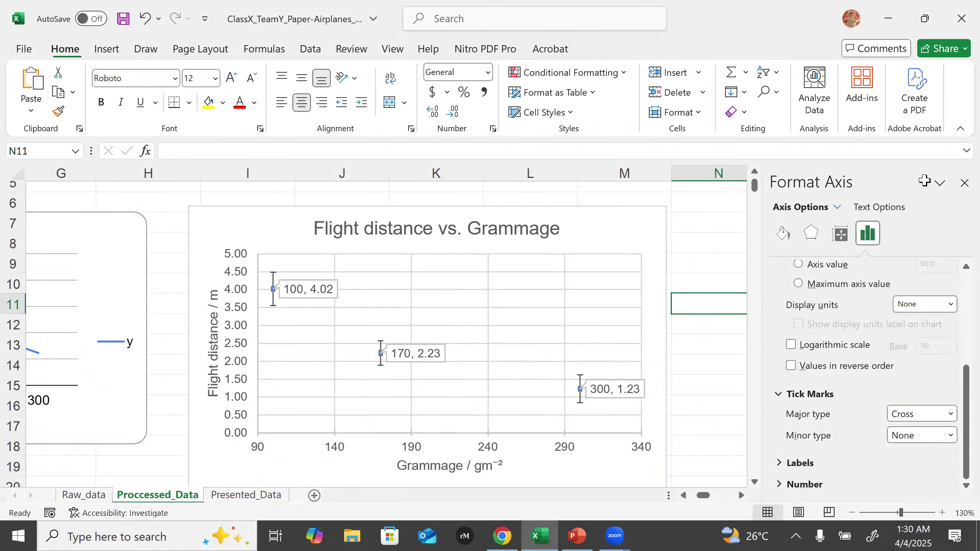
click(963, 183)
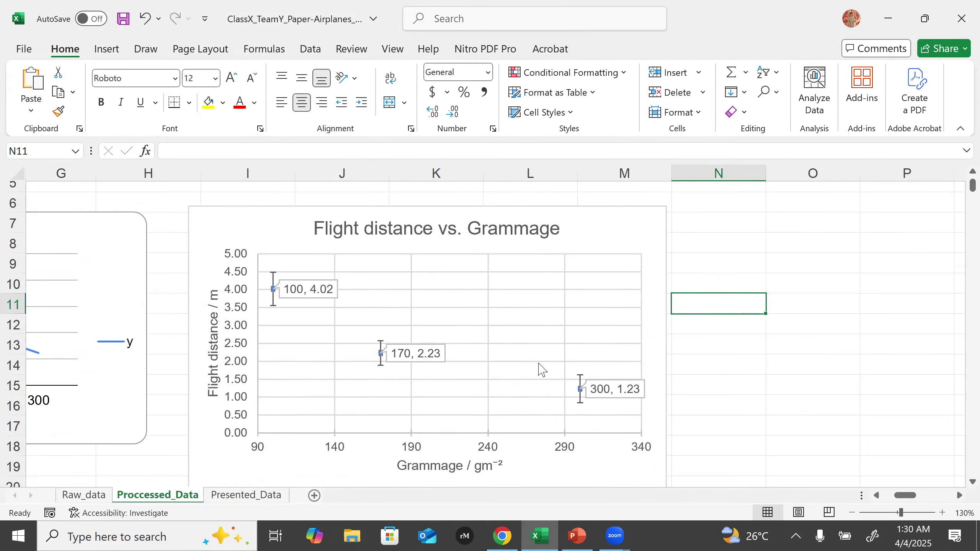
- Move the bold-titled Flight distance vs. Grammage chart from around columns T–Y to beside the other scatter chart, starting around column N
ctrl+scroll(539, 368, down, 1)
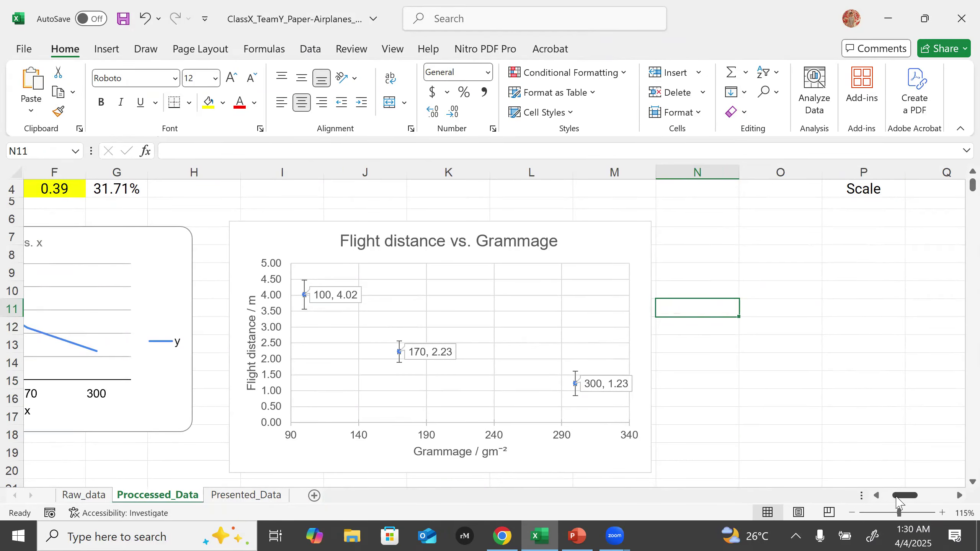
ctrl+scroll(712, 375, down, 1)
ctrl+scroll(712, 376, down, 1)
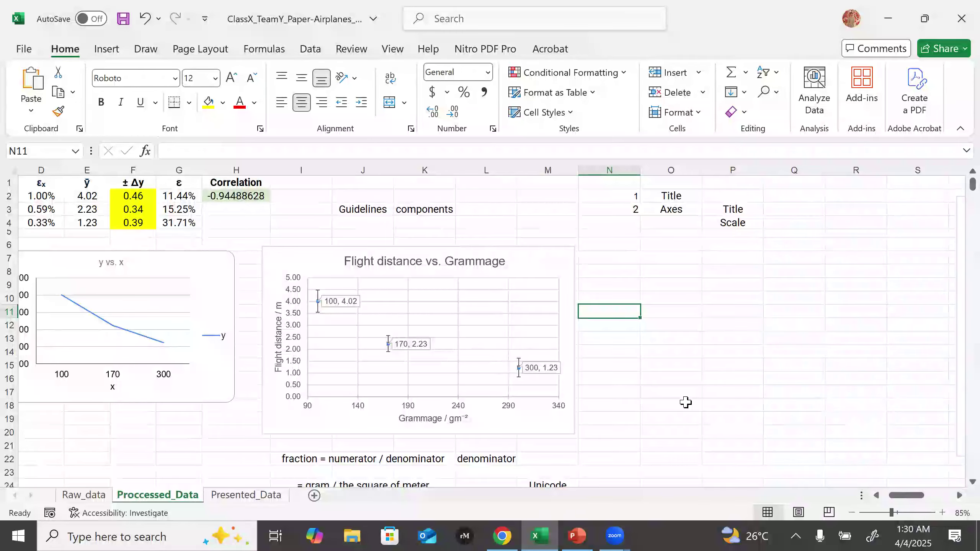
scroll(685, 401, down, 2)
drag(901, 497, 930, 498)
ctrl+scroll(377, 247, down, 3)
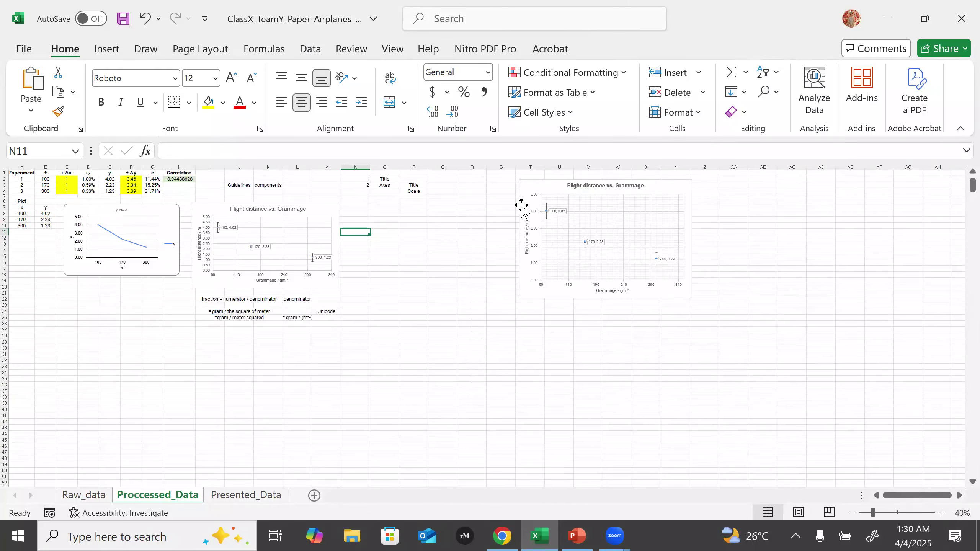
drag(521, 205, 347, 232)
ctrl+scroll(424, 287, up, 2)
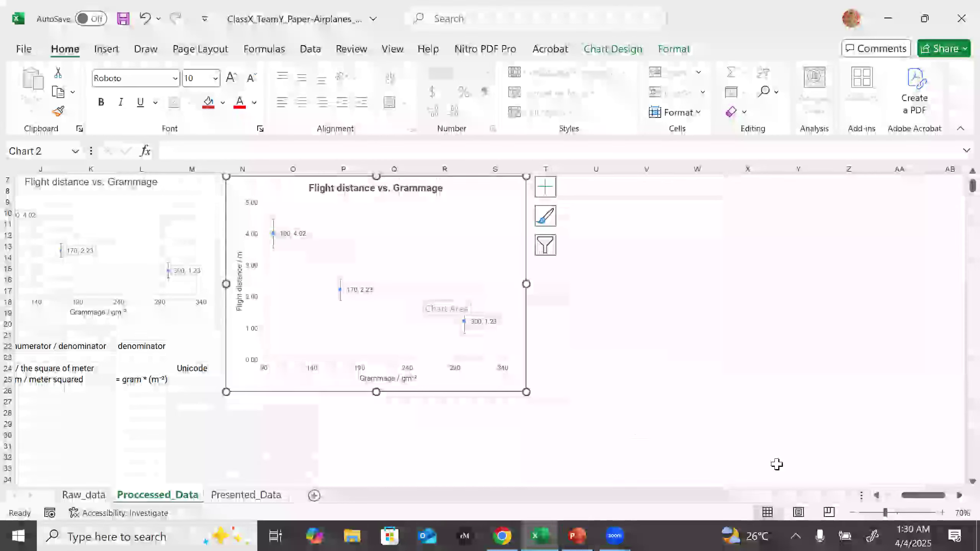
drag(909, 499, 890, 496)
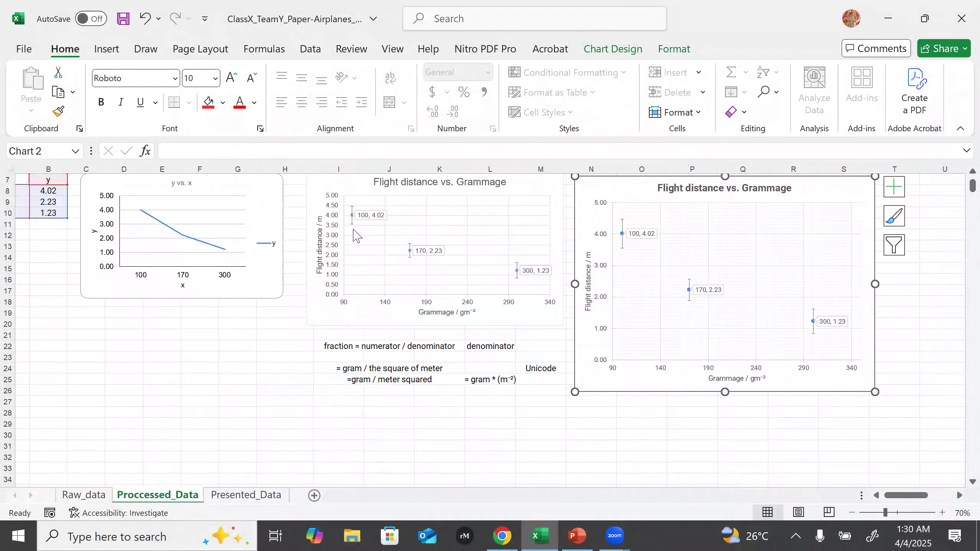
- Make the title of the Flight distance vs. Grammage chart in columns I–M bold and deselect the chart
click(413, 180)
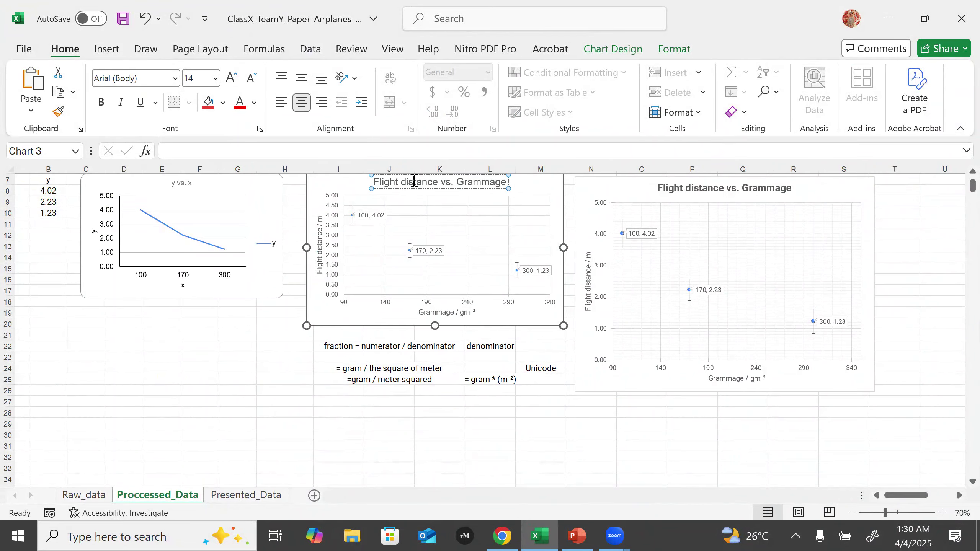
key(ctrl+a)
key(ctrl+b)
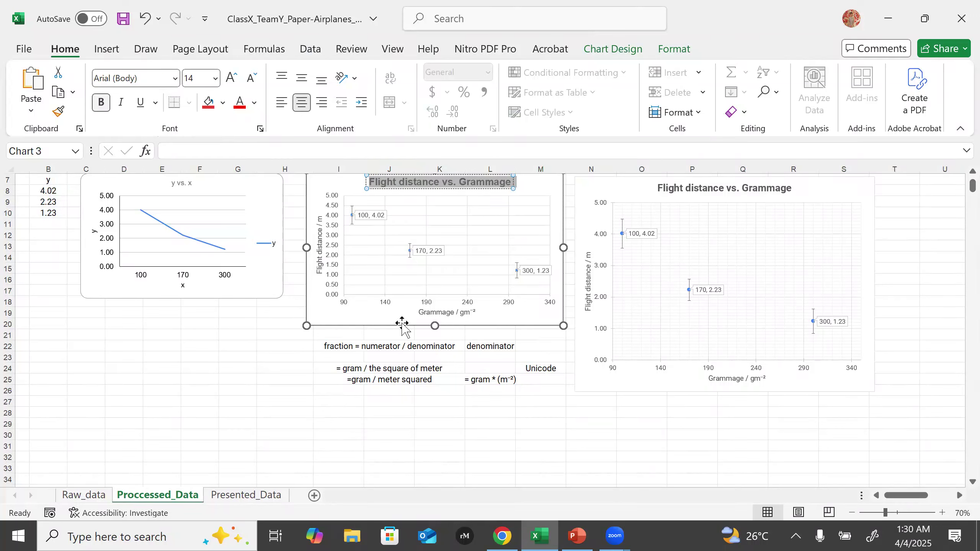
click(478, 444)
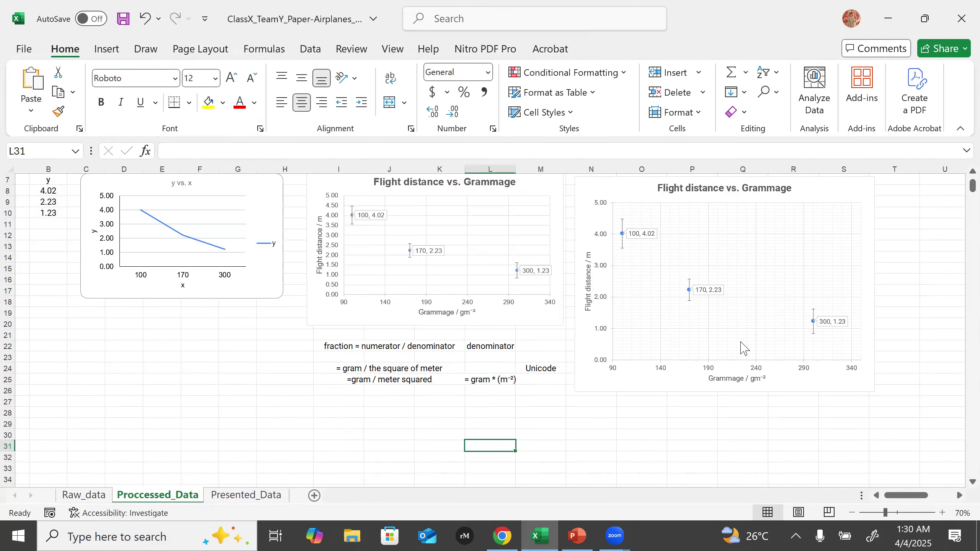
- Examine the column N chart's minor gridlines and check the major and minor units in the column I chart's Grammage axis options
click(713, 313)
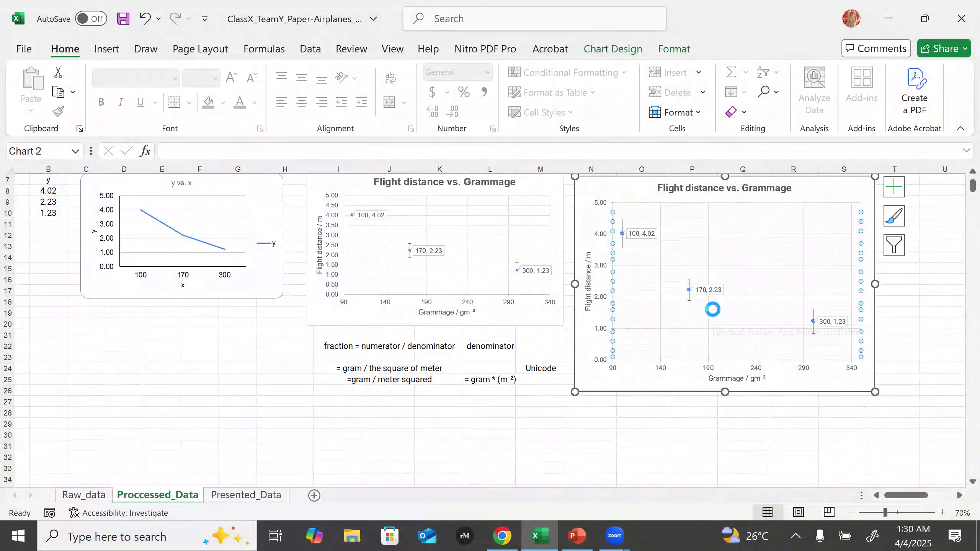
ctrl+scroll(642, 258, up, 3)
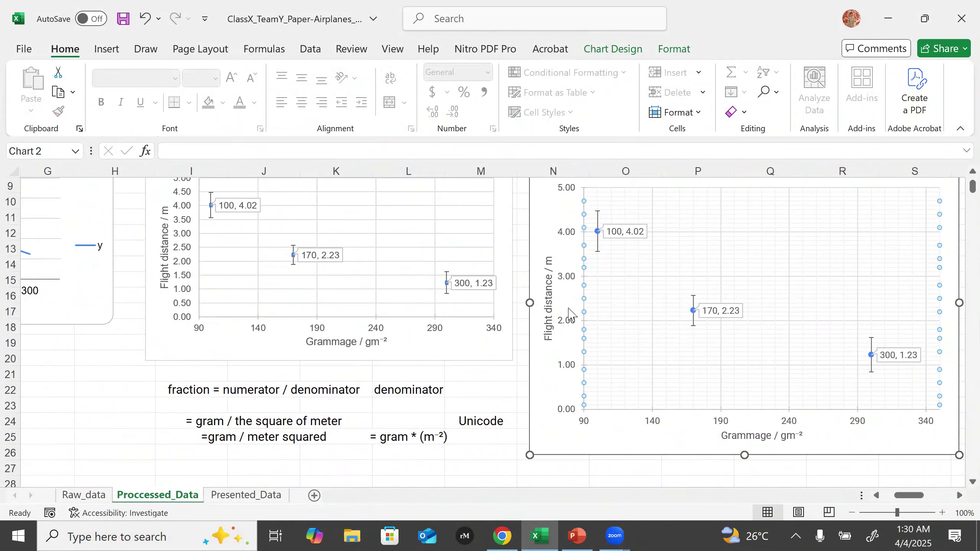
ctrl+scroll(596, 320, down, 1)
ctrl+scroll(633, 327, down, 1)
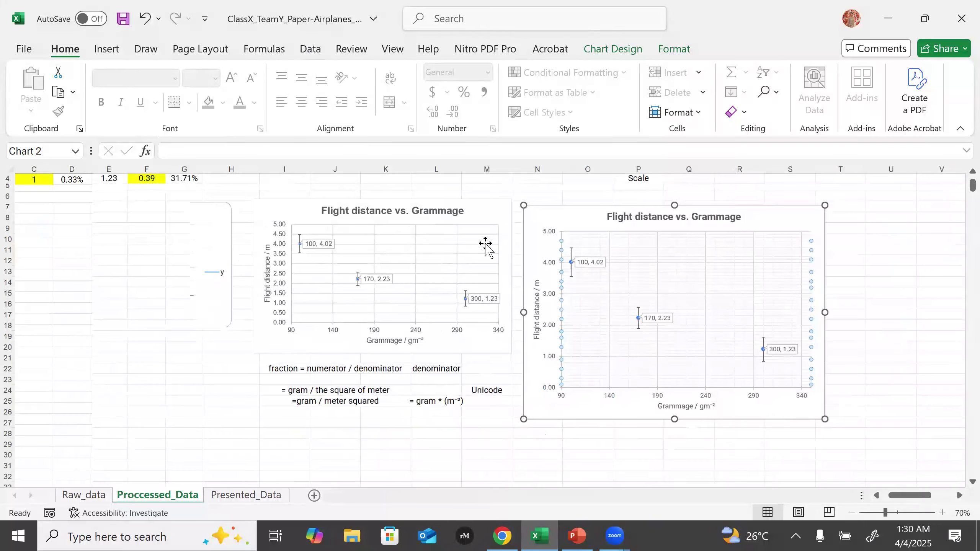
click(492, 203)
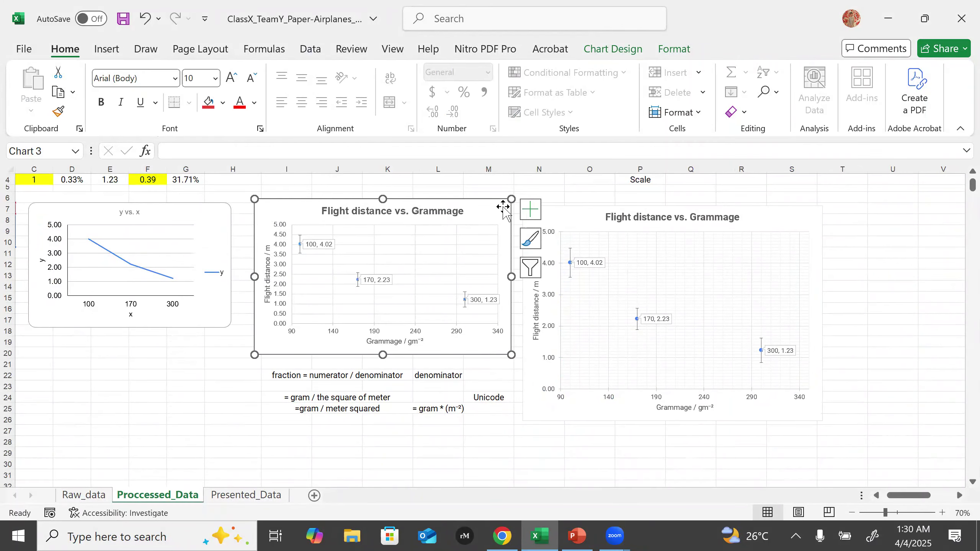
click(531, 212)
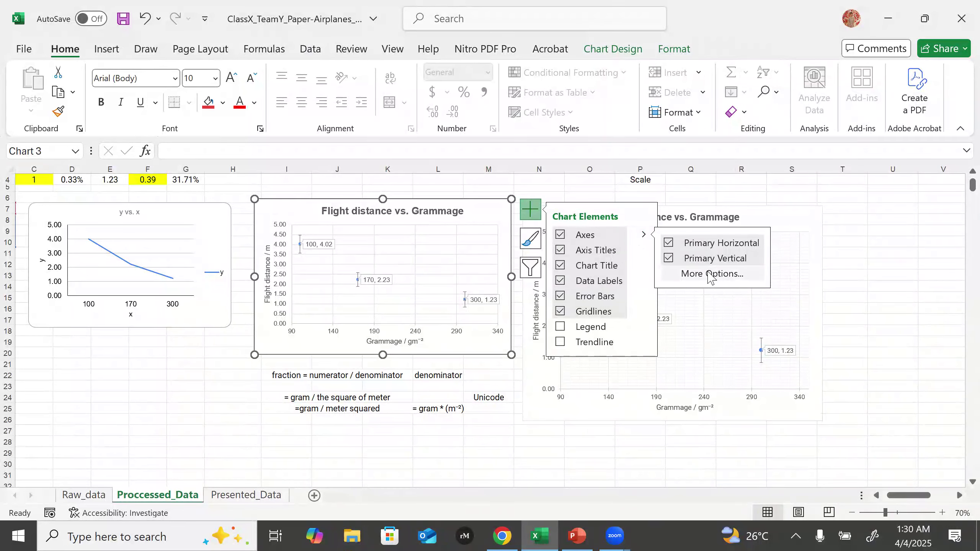
click(901, 333)
click(904, 367)
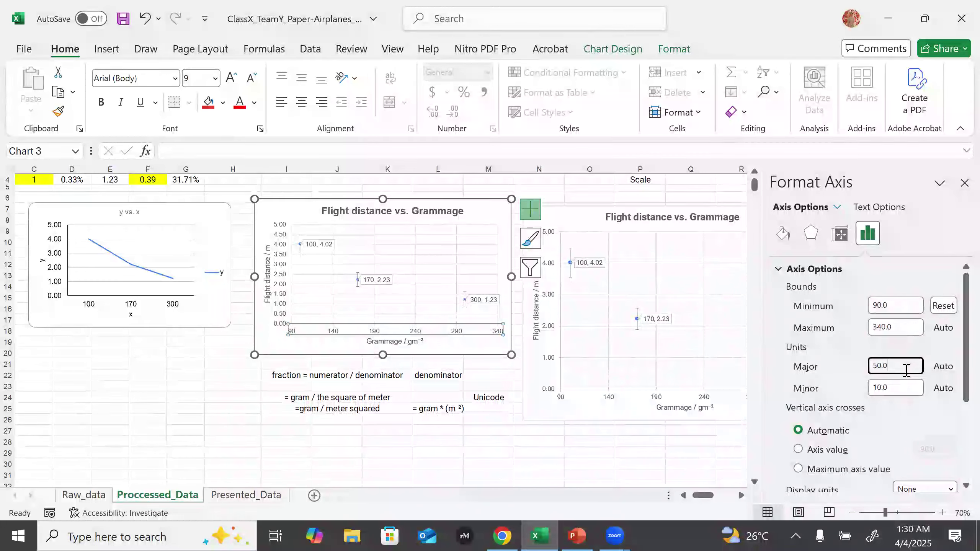
click(910, 387)
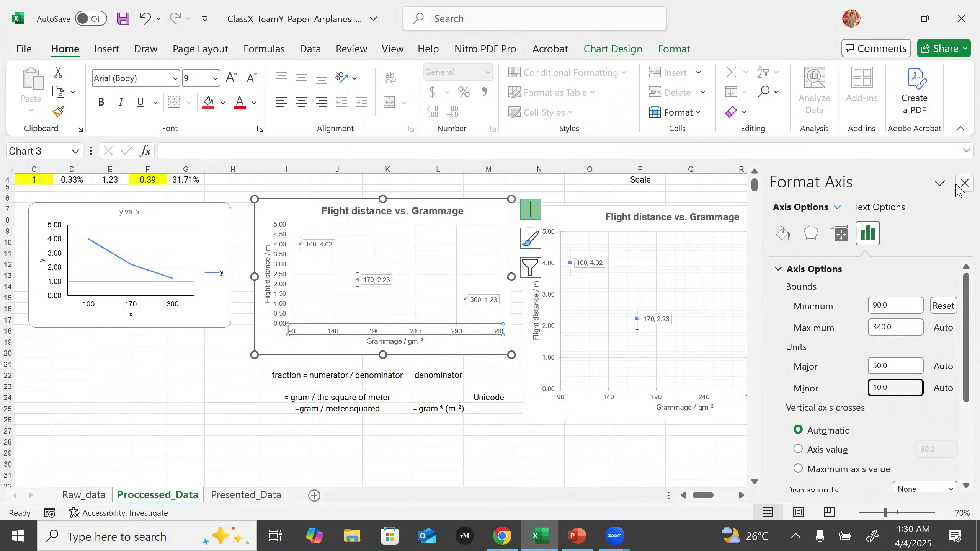
click(964, 183)
click(873, 385)
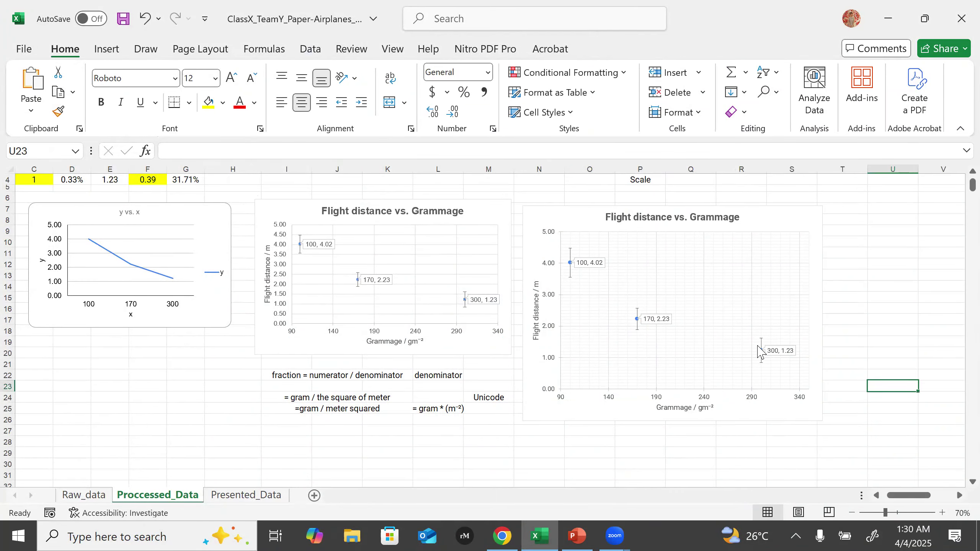
- View the Presented_Data sheet, switch to the Google Sheets workbook in Chrome and show its Class1_Team2_Paper-Airplanes_Presented_Data sheet
scroll(340, 363, up, 1)
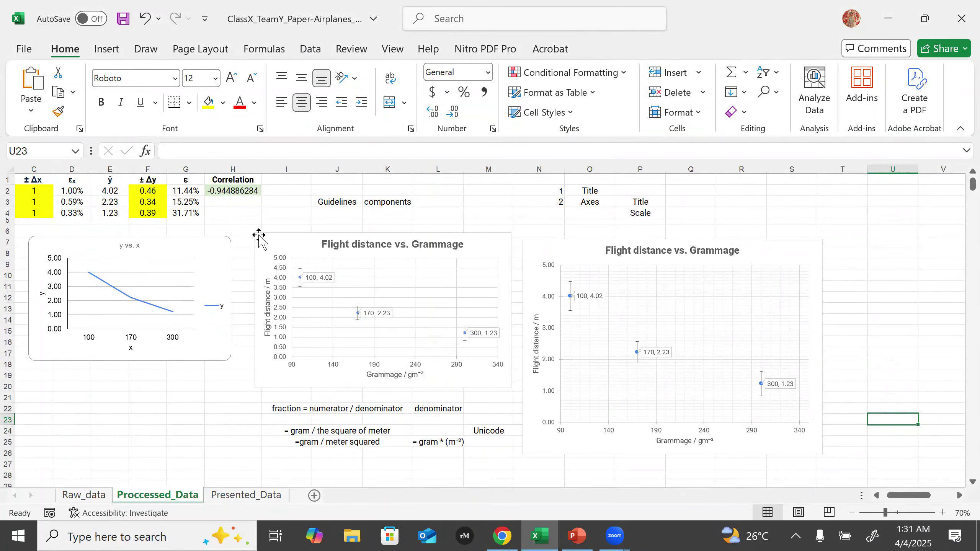
click(246, 496)
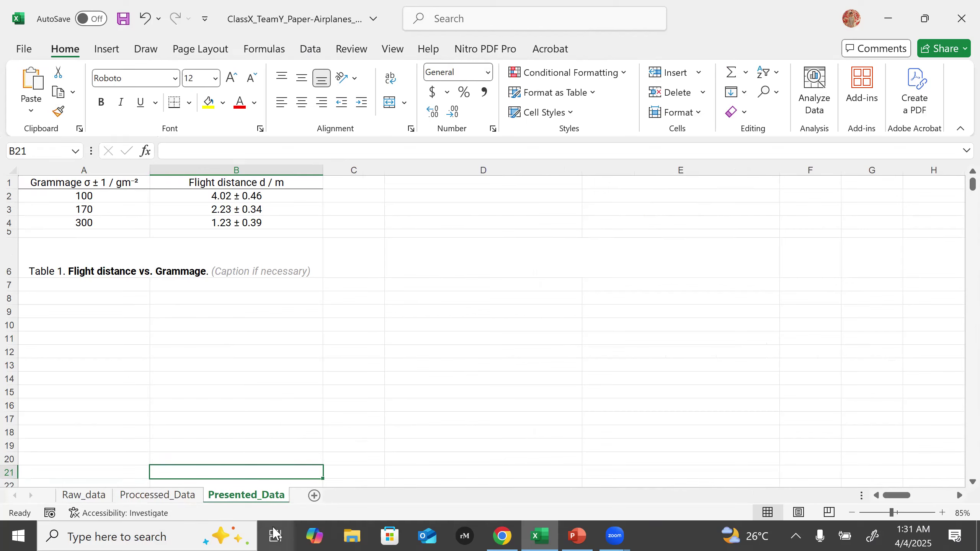
click(501, 534)
click(150, 16)
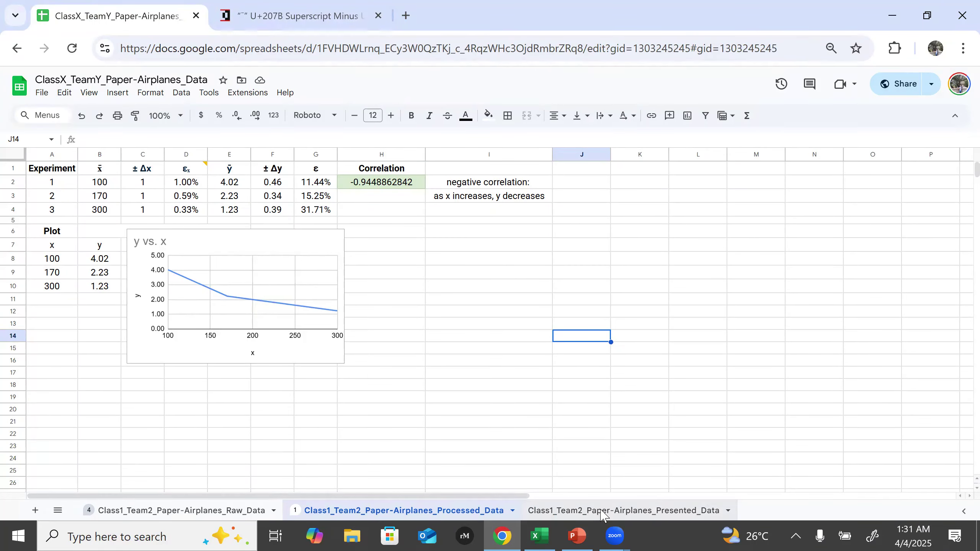
click(672, 516)
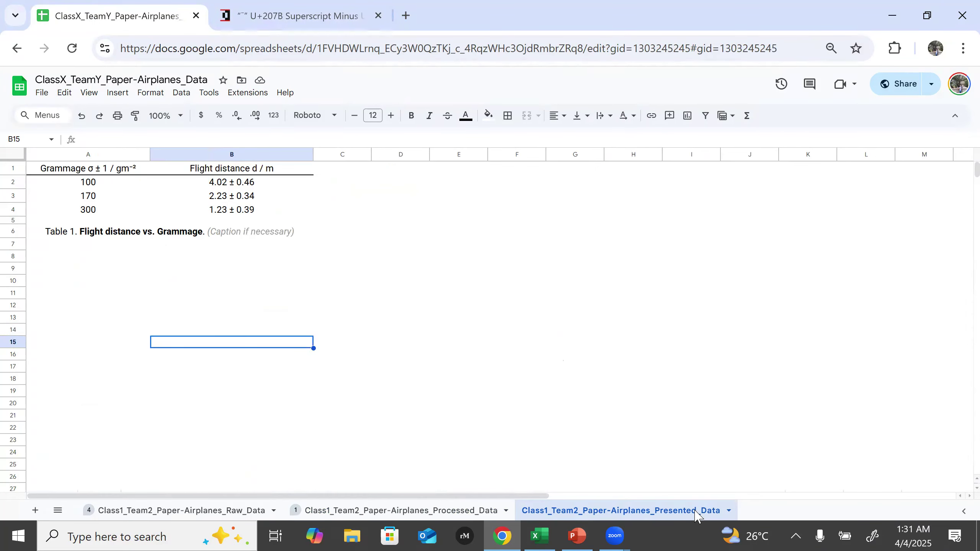
- Examine the formula in A2 that references cell B2 of the Class1_Team2_Paper-Airplanes_Processed_Data sheet, enlarging the page for readability
click(75, 182)
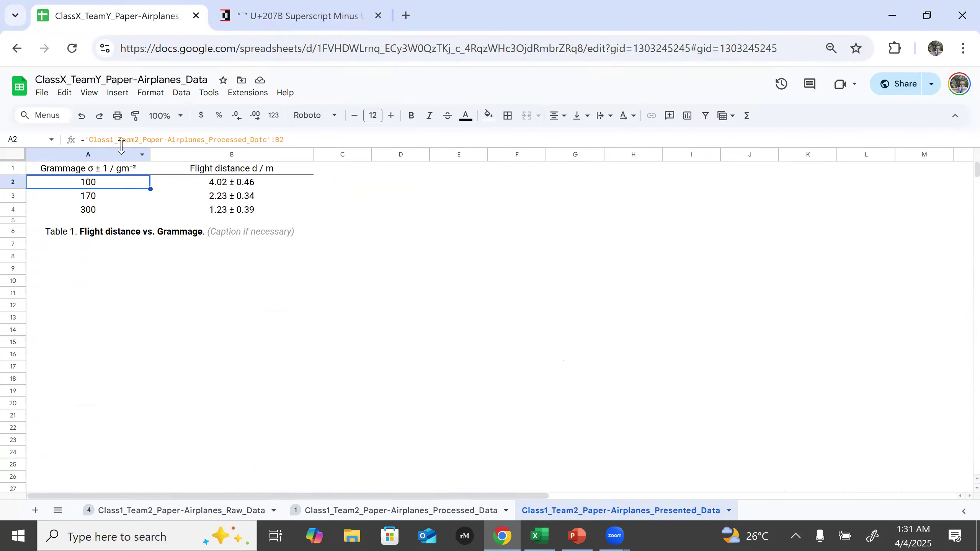
click(254, 143)
key(ctrl+minus)
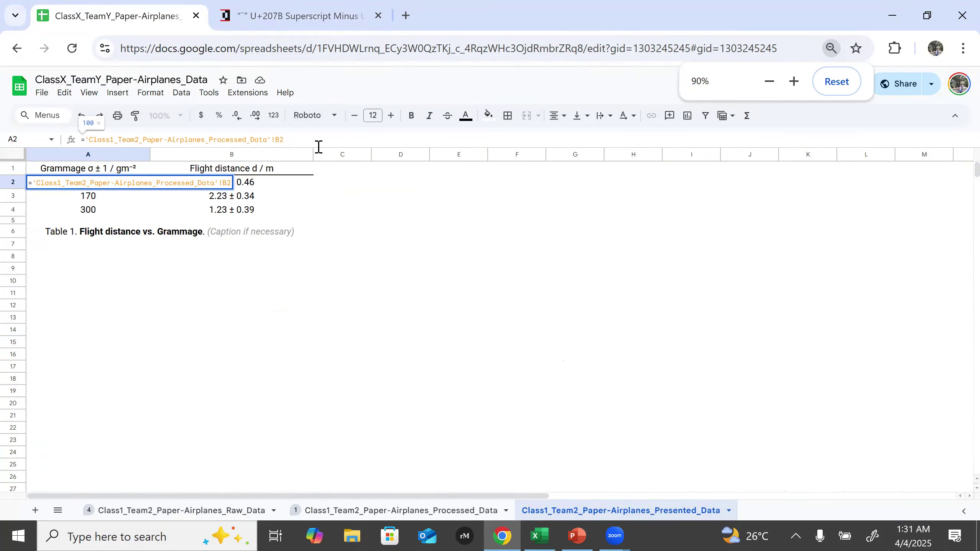
key(ctrl+plus)
key(ctrl+plus)
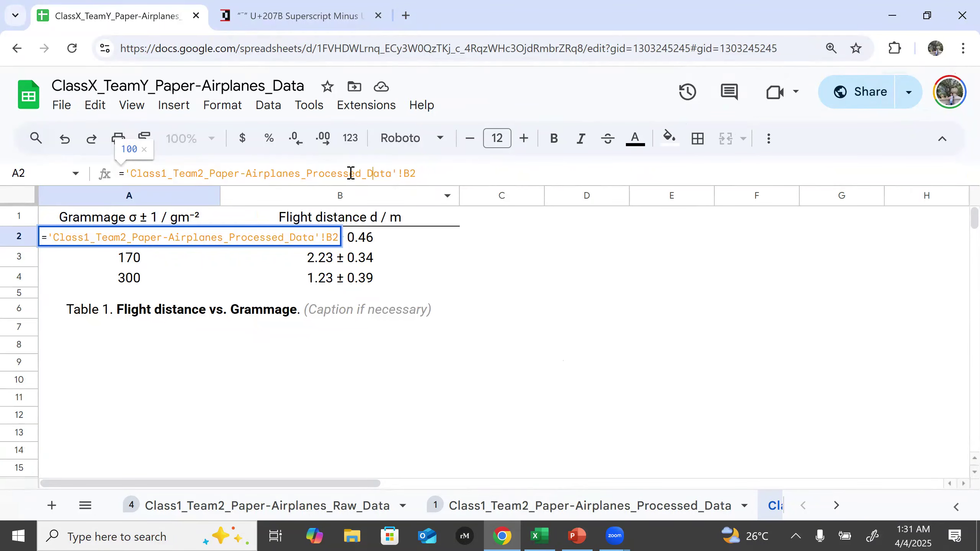
drag(419, 173, 428, 172)
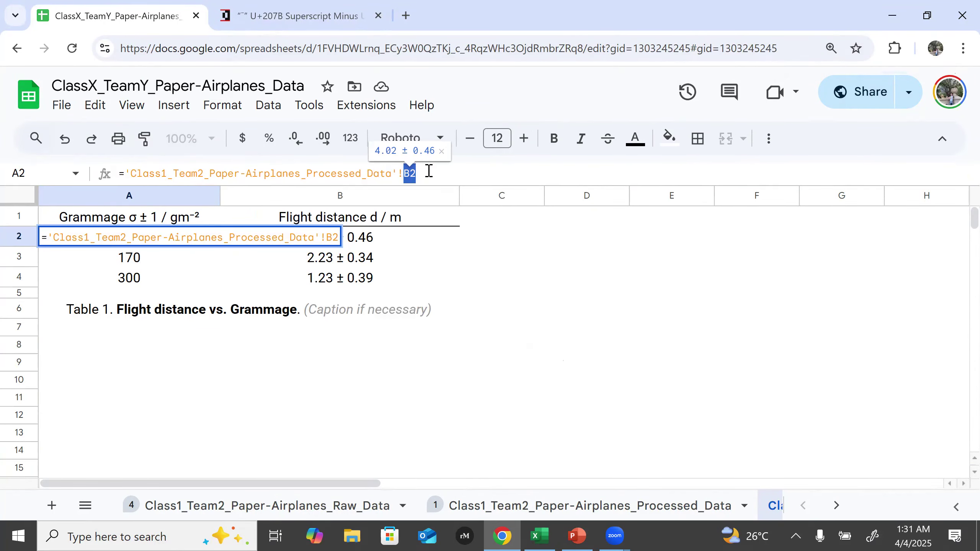
key(Escape)
- Examine how the formula in B2 joins Processed_Data cells E2 and F2 with the &" ± "& text, leaving it unedited
click(317, 242)
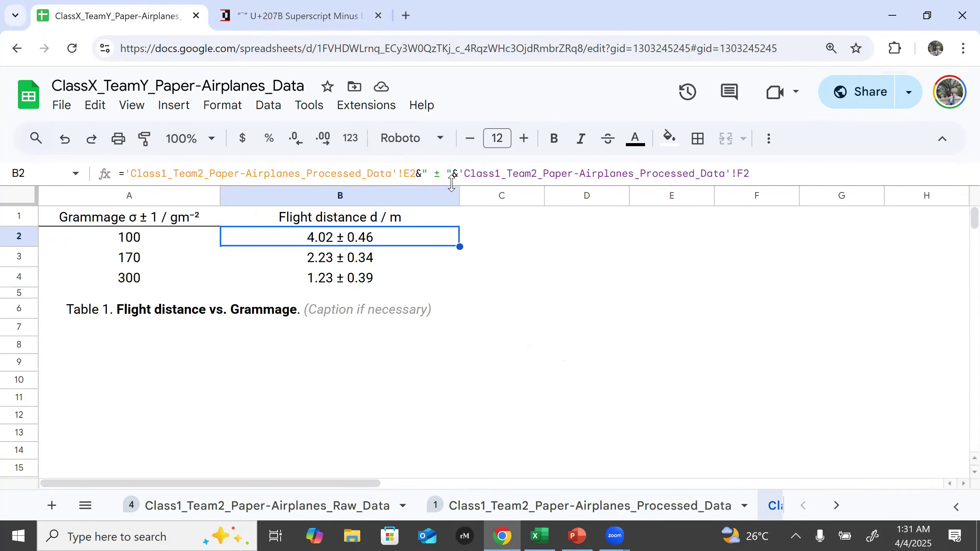
drag(417, 173, 459, 174)
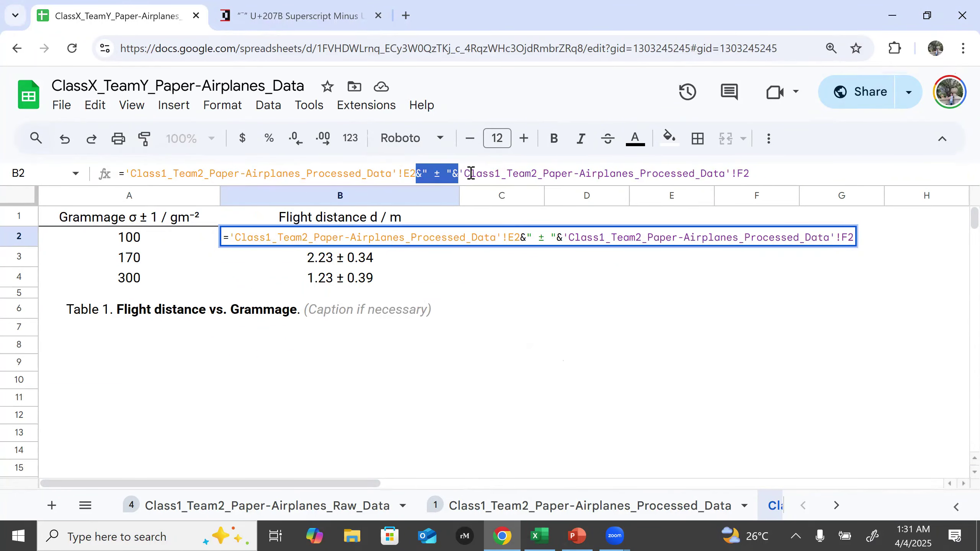
click(423, 176)
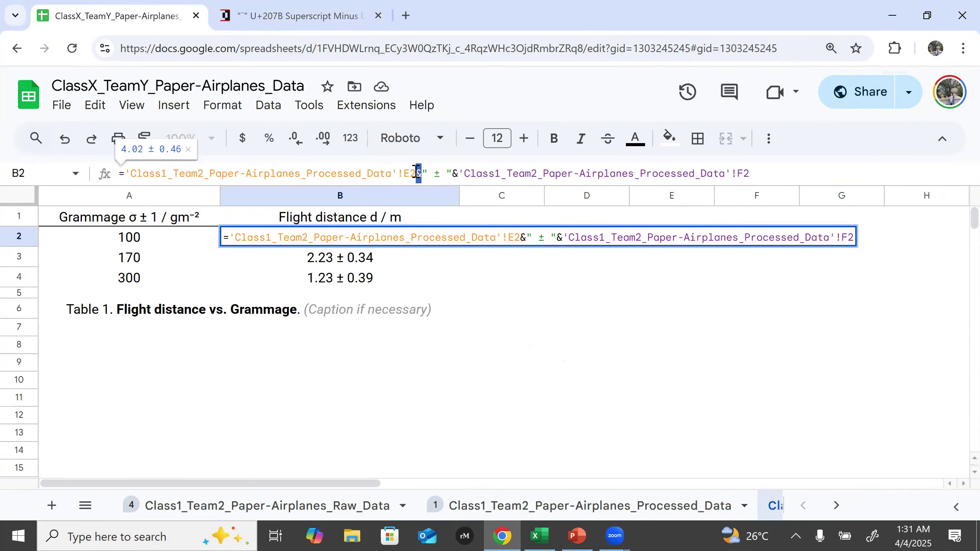
click(427, 174)
drag(427, 174, 441, 178)
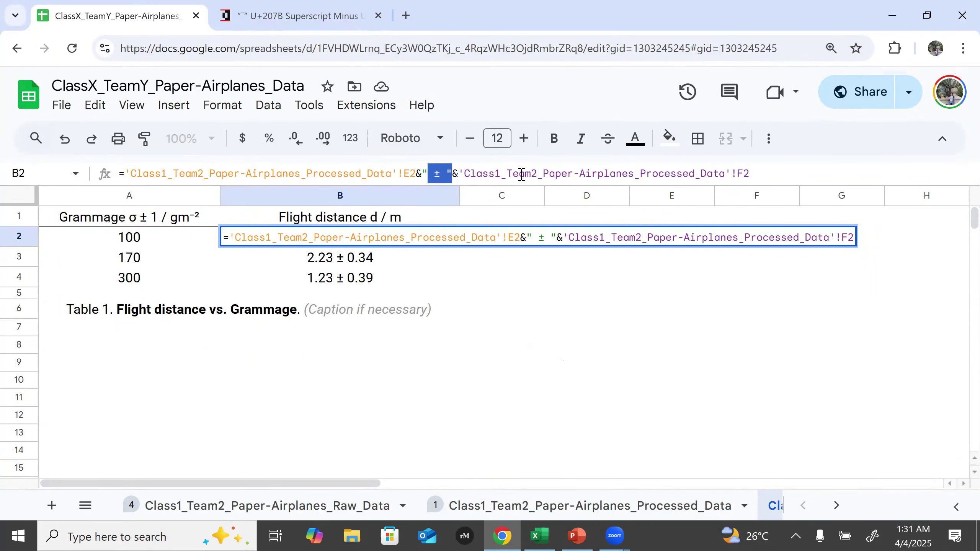
key(Escape)
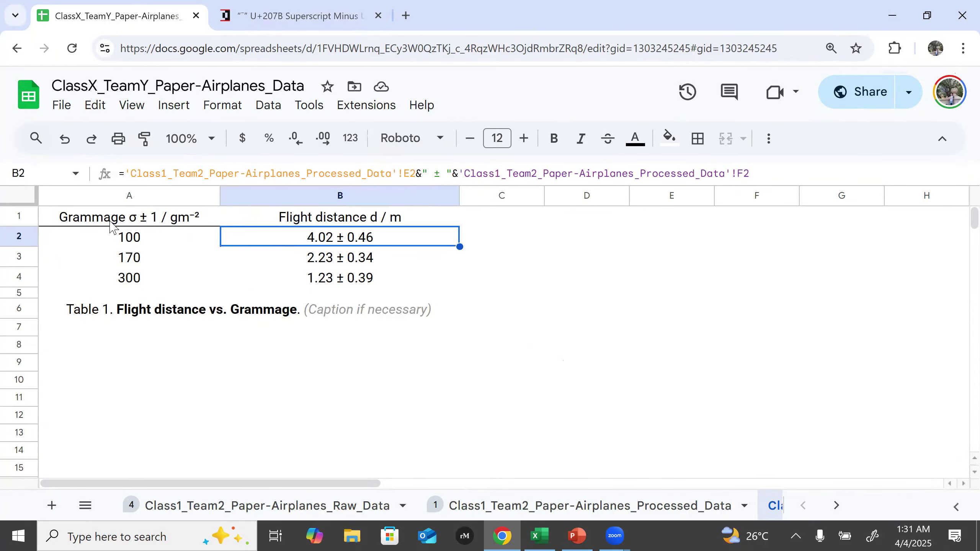
- Inspect the symbol σ and the ± 1 uncertainty in the Grammage header in A1 without editing it
click(143, 223)
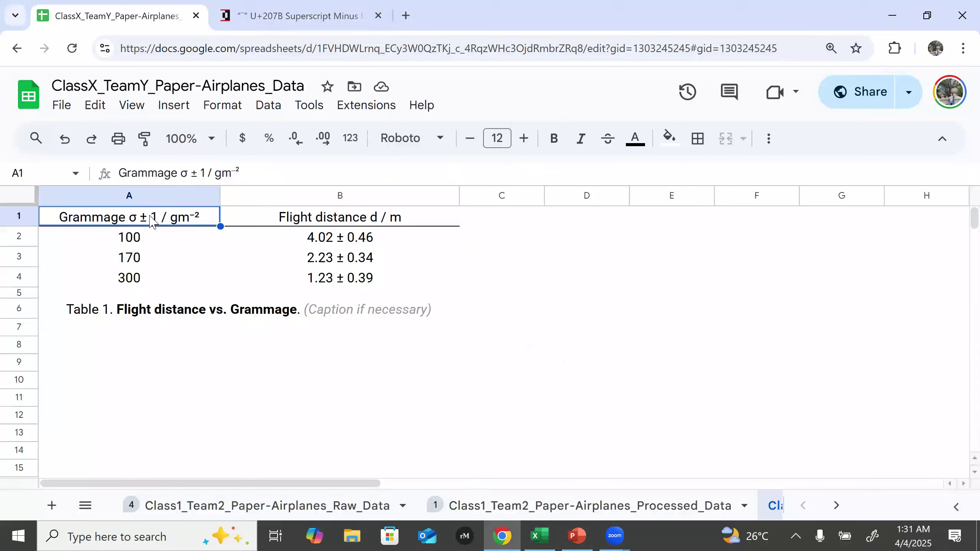
double_click(201, 174)
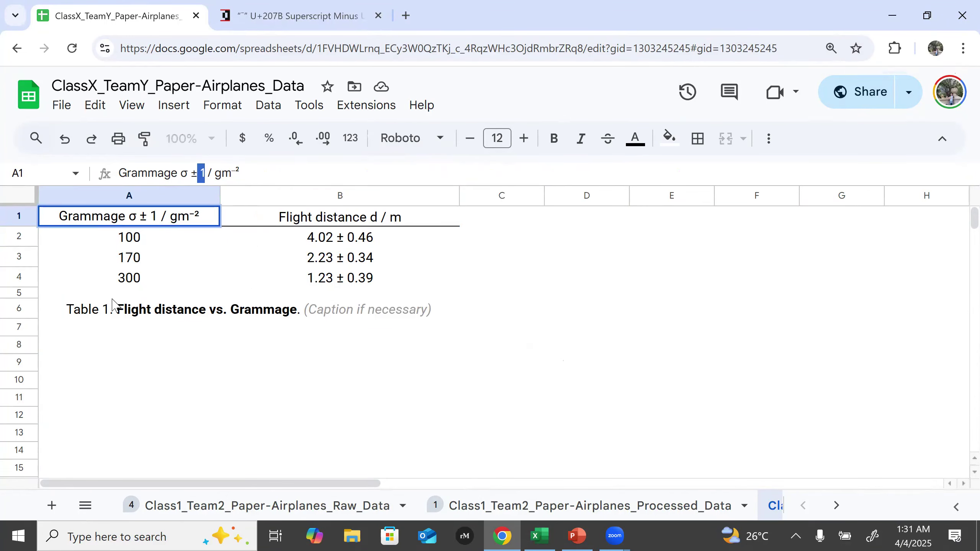
double_click(183, 174)
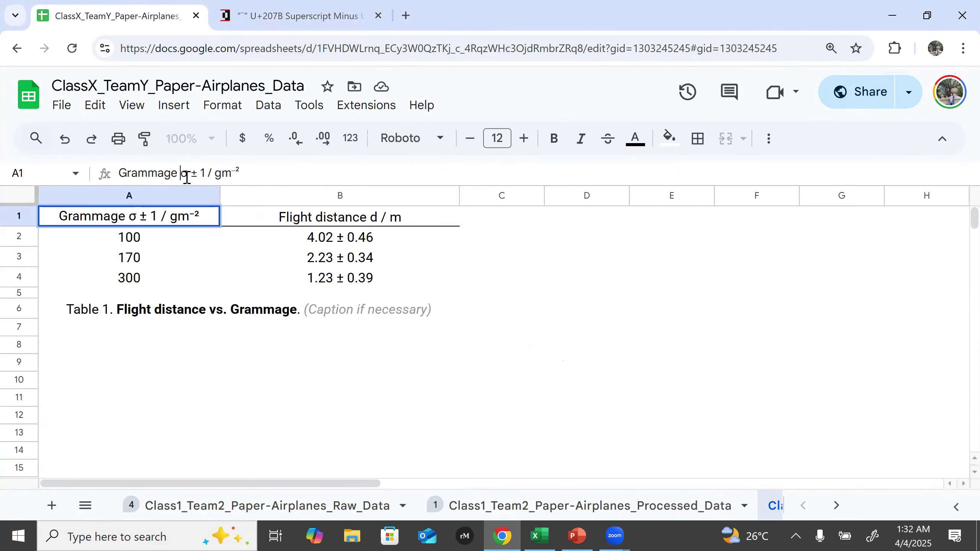
click(128, 352)
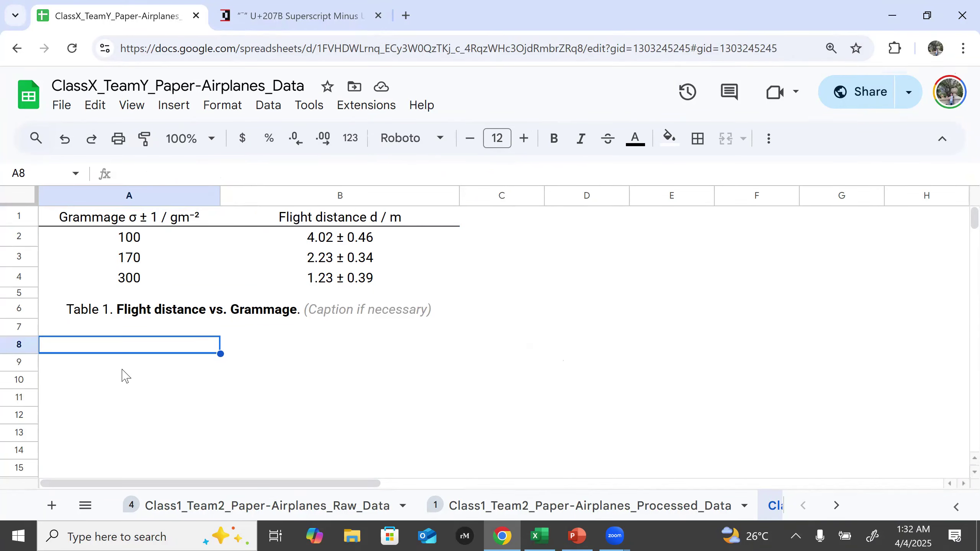
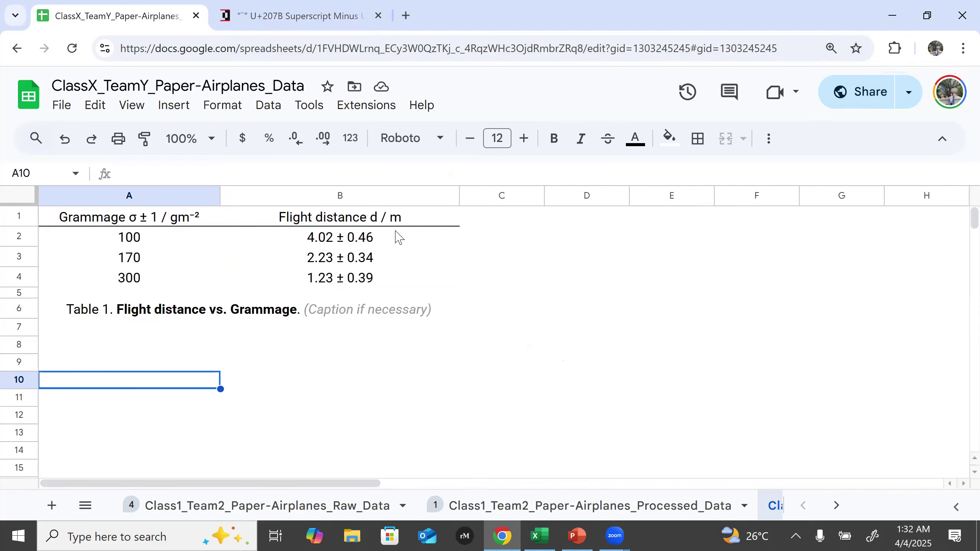
- Try applying all borders to the data table in A1:B4, and undo the border change
click(539, 363)
drag(48, 218, 372, 284)
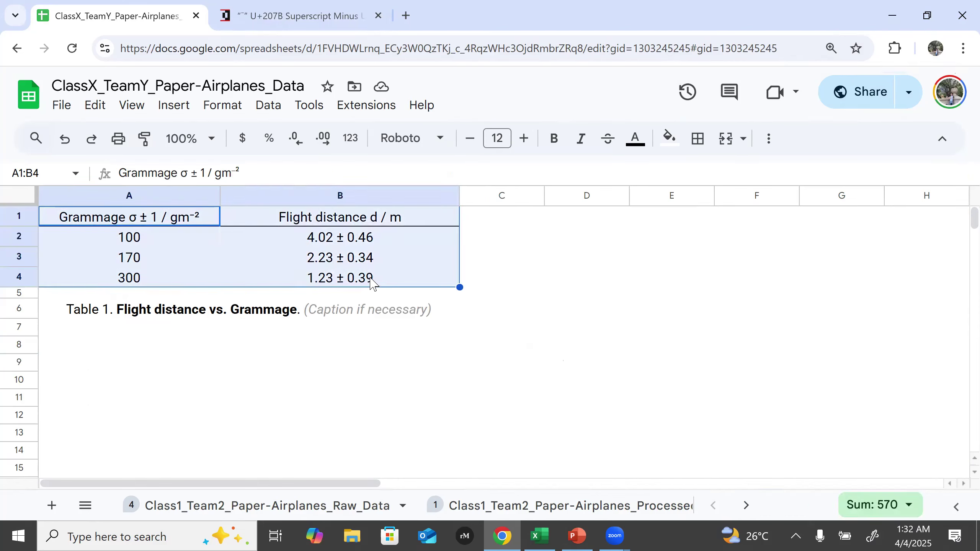
click(319, 394)
drag(58, 222, 350, 295)
click(698, 138)
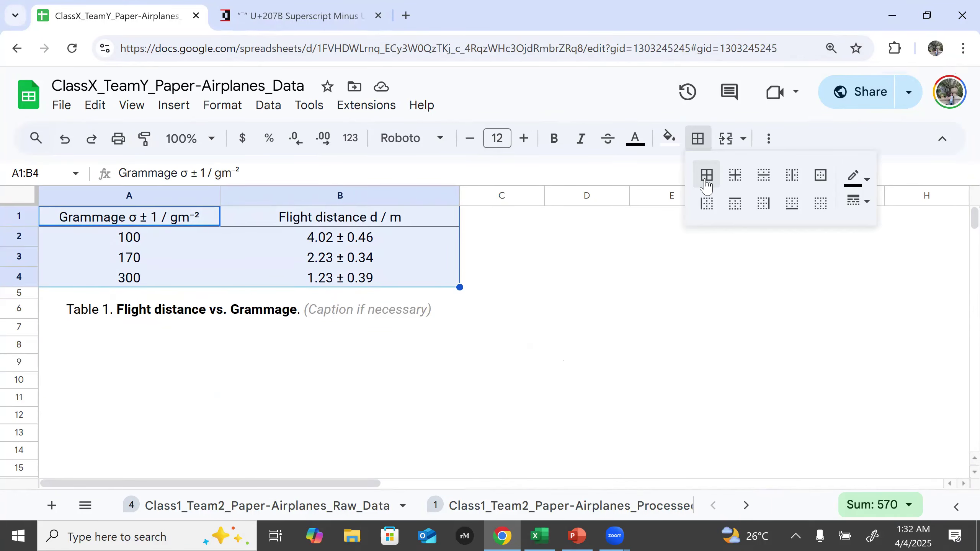
click(706, 176)
click(532, 404)
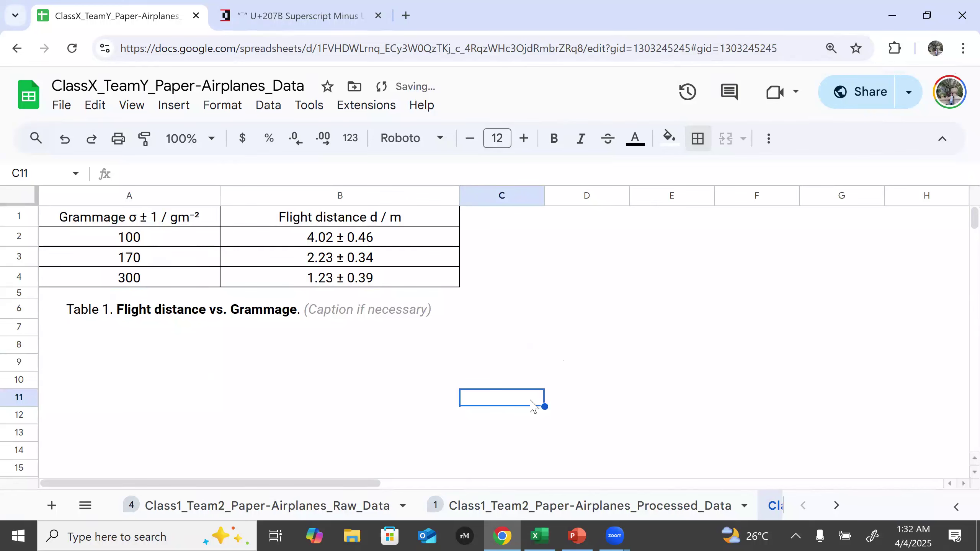
key(ctrl+z)
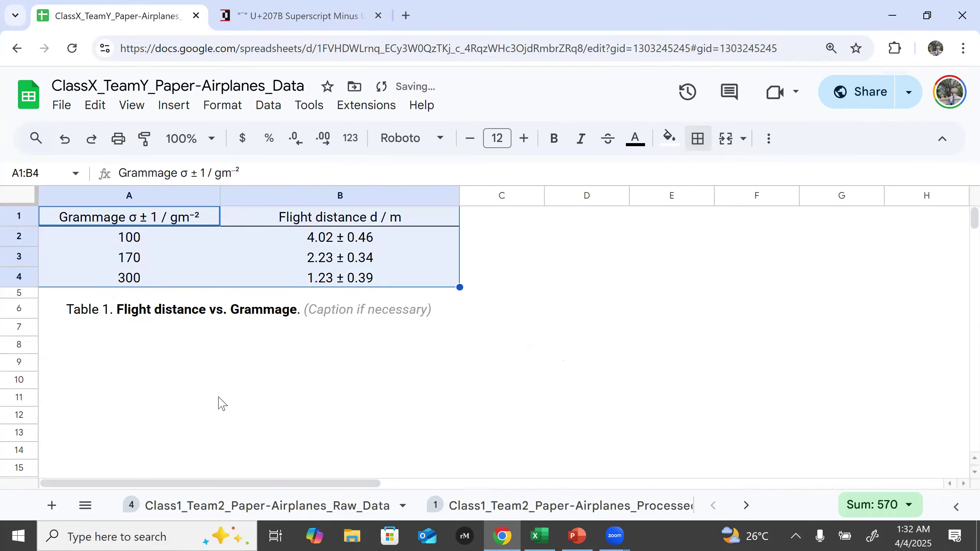
- Highlight the header row A1:B1 to examine the line beneath it, and deselect it
click(227, 416)
drag(137, 222, 271, 228)
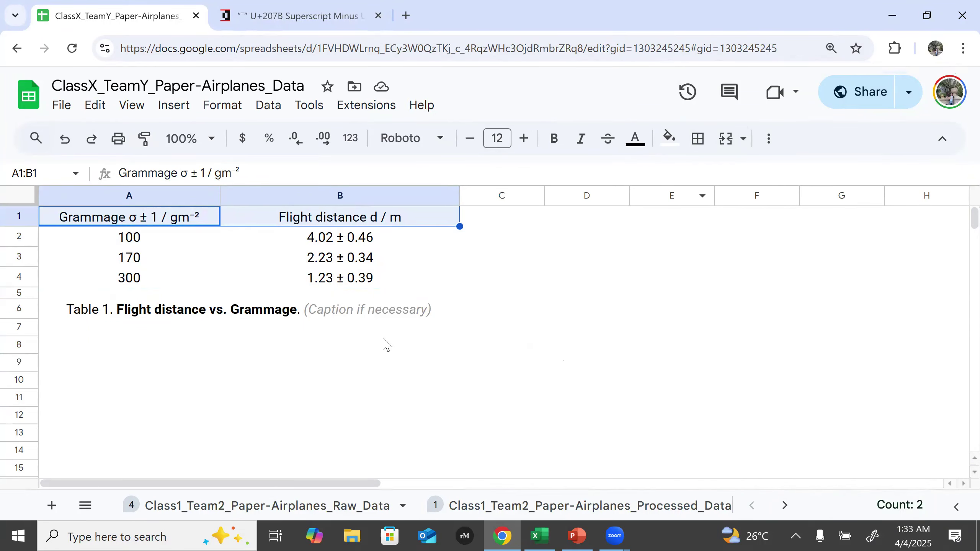
click(361, 384)
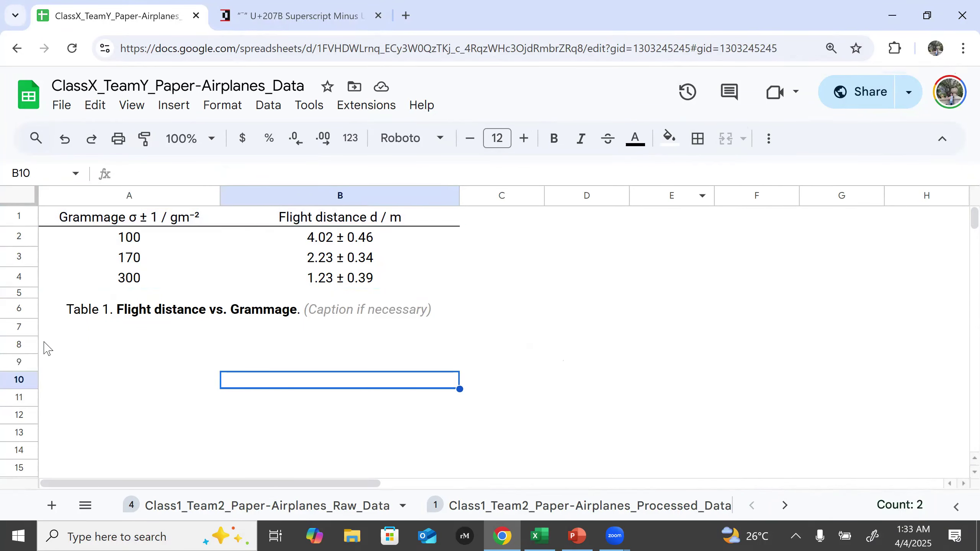
- Try a colon in place of the period after "Table 1" in the row 6 caption, and restore the period
click(84, 314)
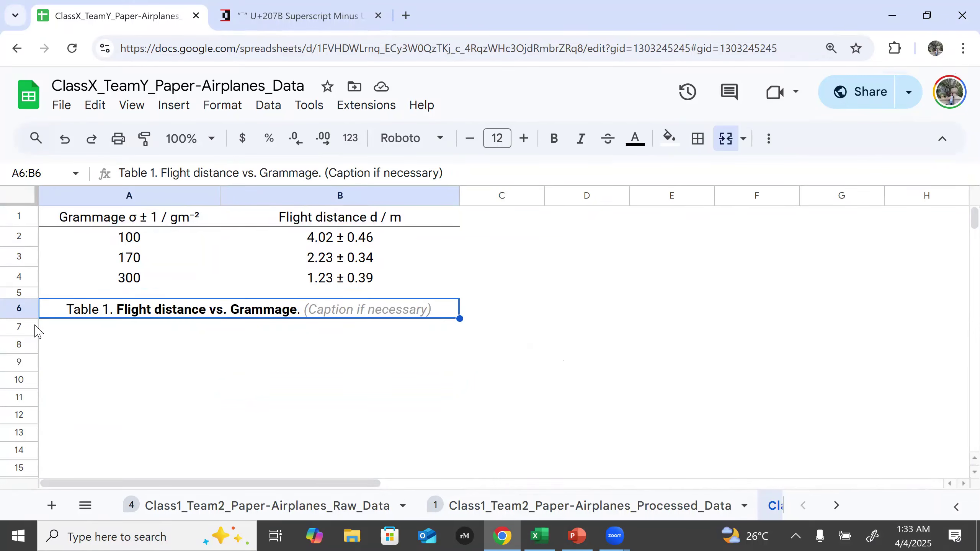
click(78, 334)
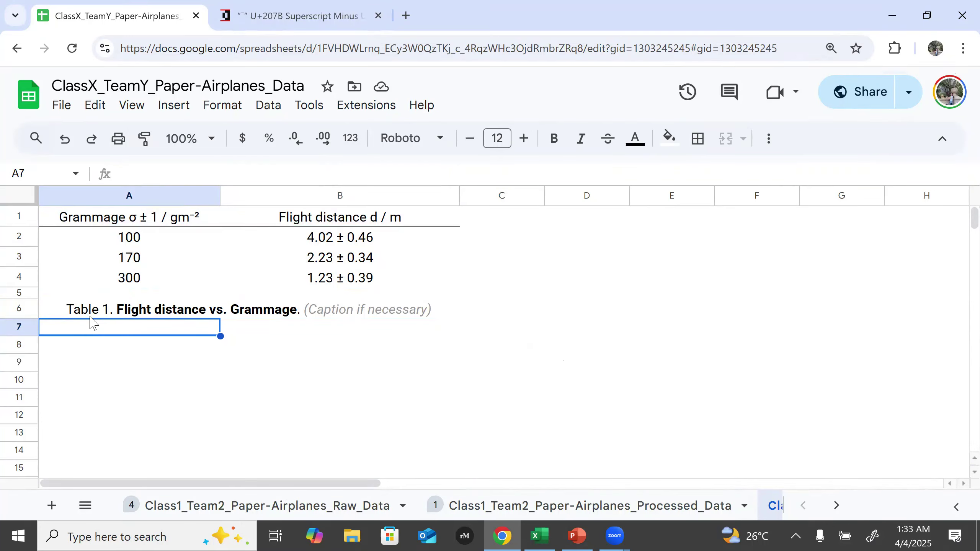
click(101, 314)
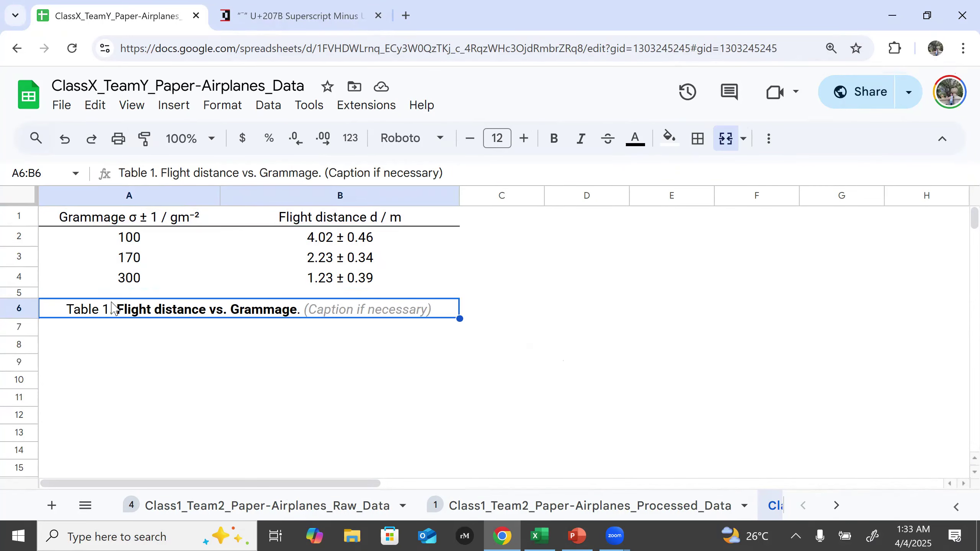
double_click(112, 309)
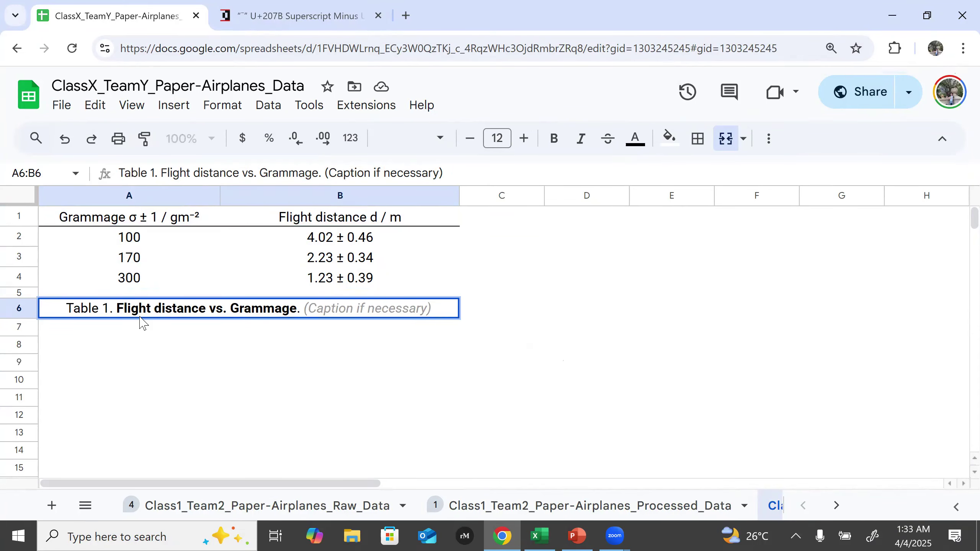
key(BackSpace)
text(:)
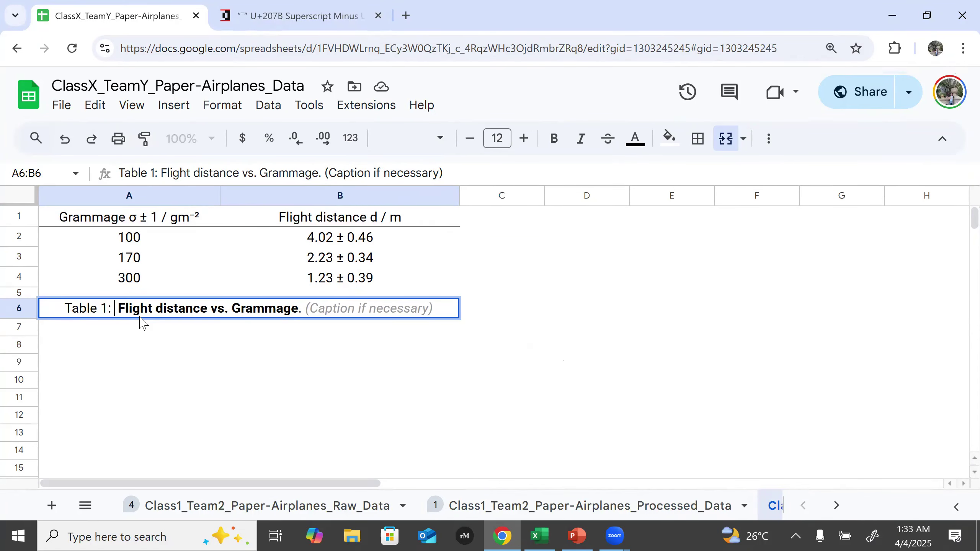
key(BackSpace)
key(BackSpace)
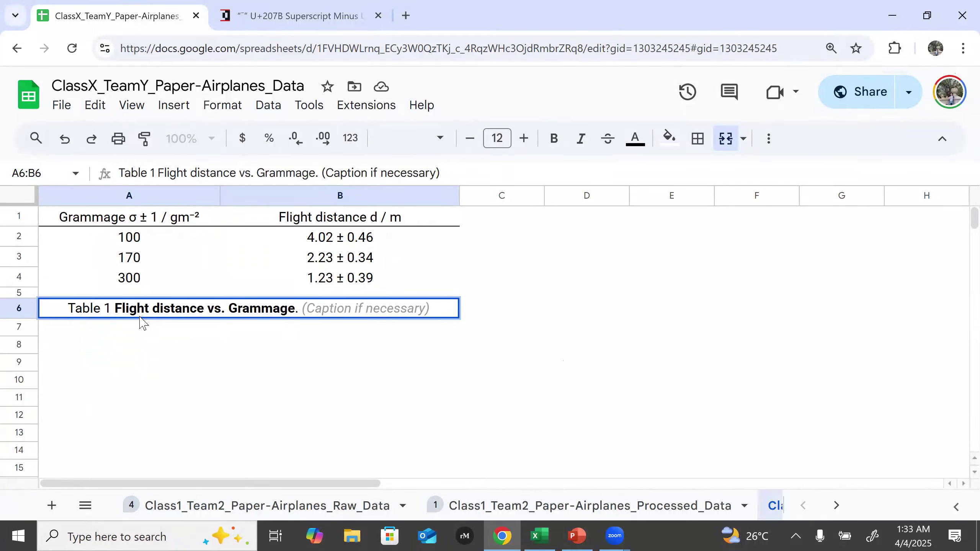
text(.)
key(Return)
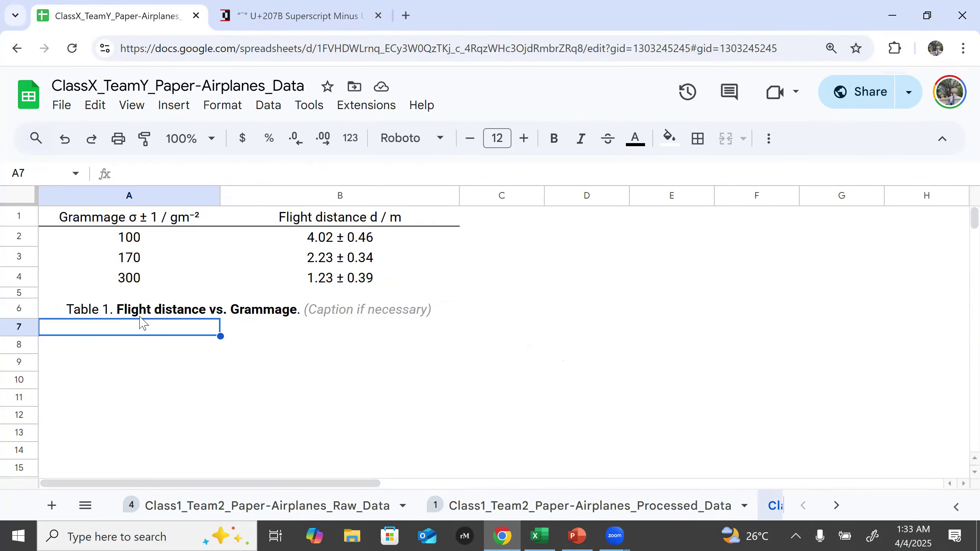
- Highlight the bold title "Flight distance vs. Grammage" in the row 6 caption to examine it
click(189, 311)
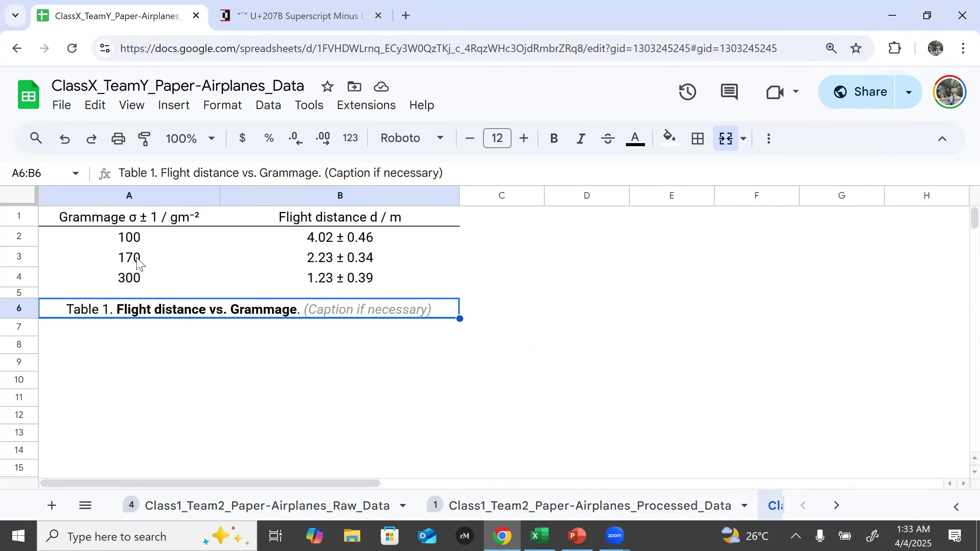
double_click(121, 312)
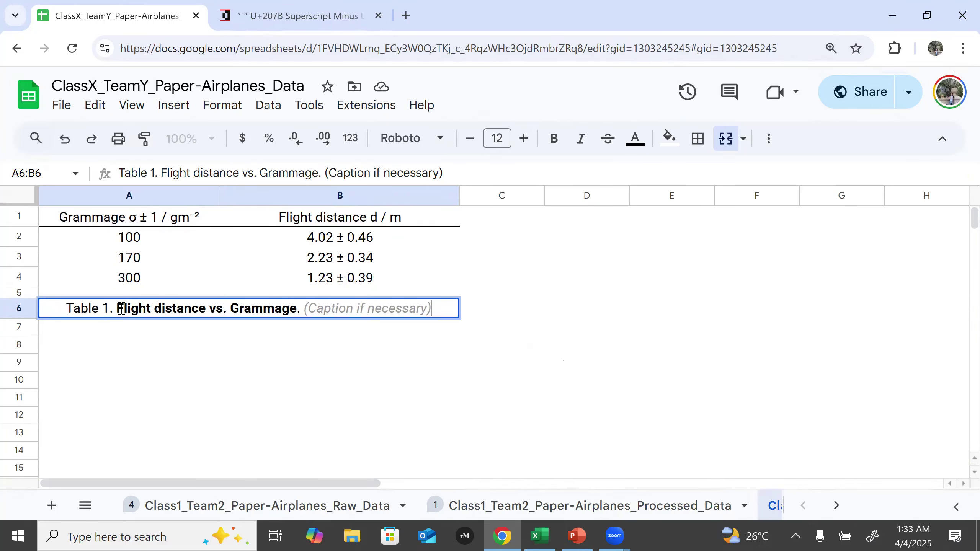
drag(120, 311, 298, 309)
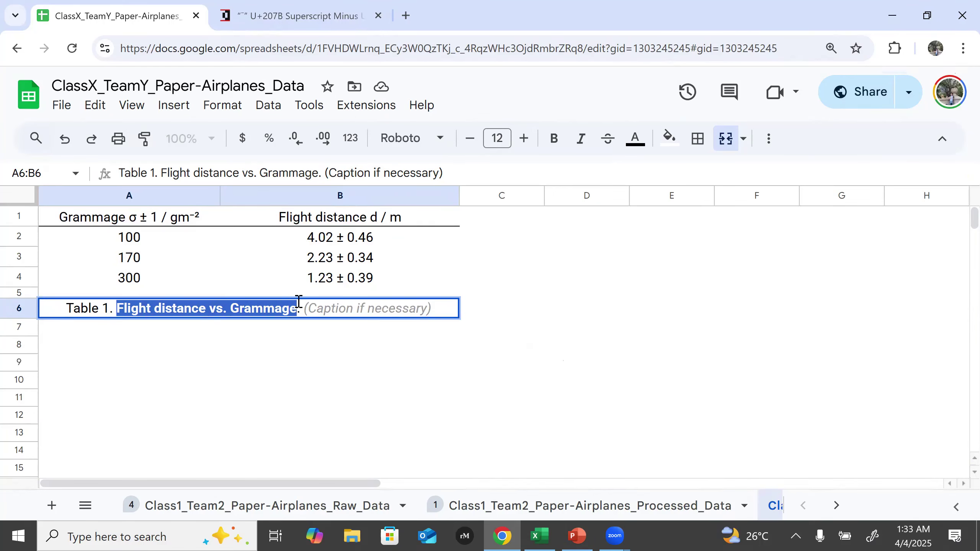
click(286, 349)
- Highlight the "(Caption if necessary)" placeholder in the row 6 table caption to examine it, leaving the text unedited
double_click(323, 311)
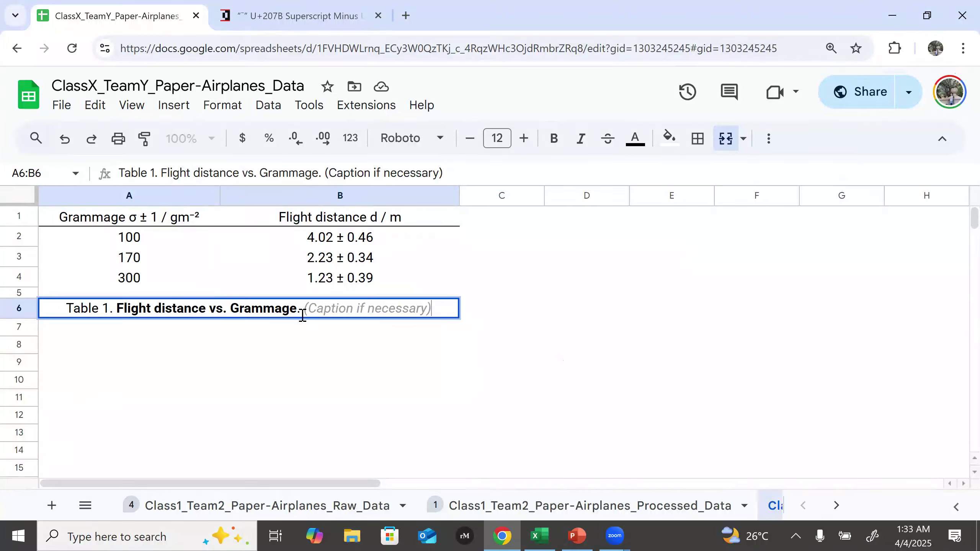
drag(312, 312, 467, 317)
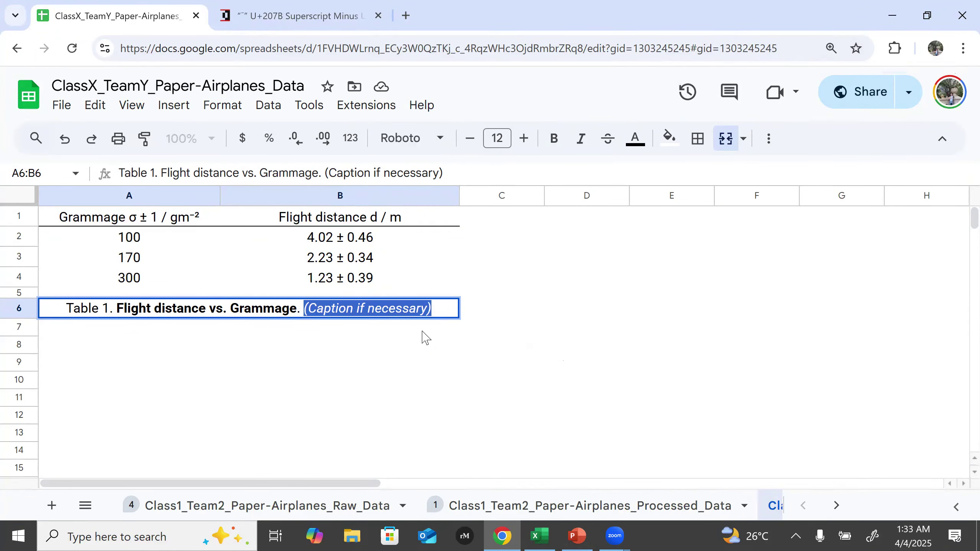
click(365, 343)
click(350, 316)
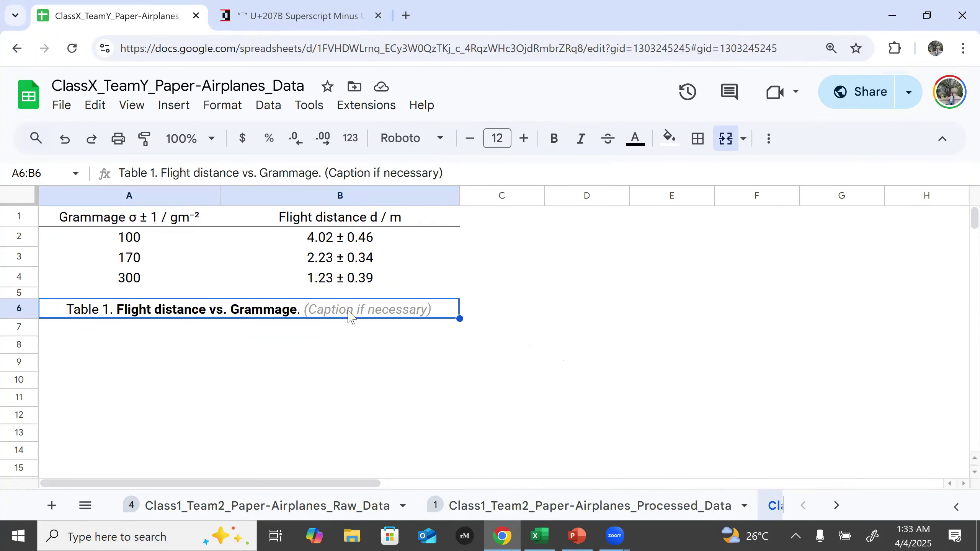
double_click(304, 311)
drag(305, 311, 435, 315)
click(307, 419)
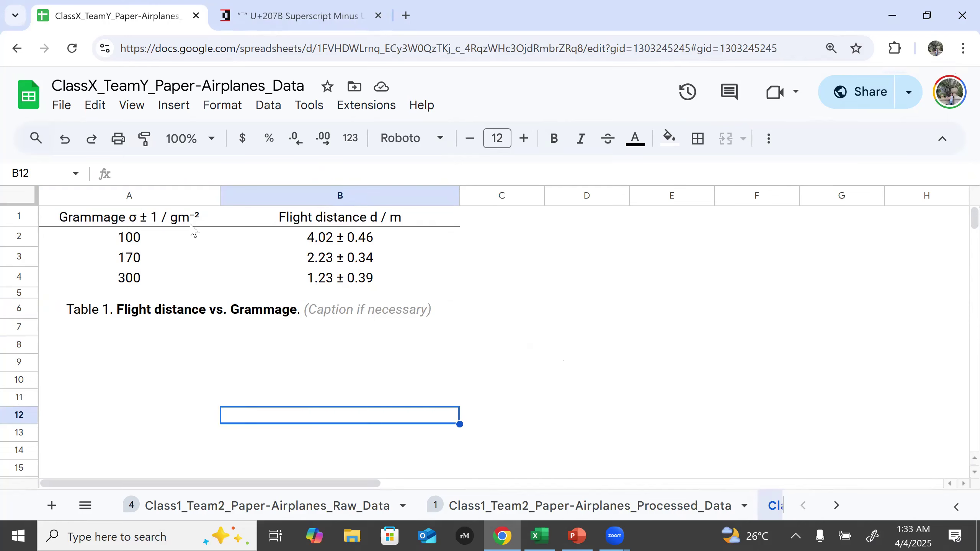
click(236, 379)
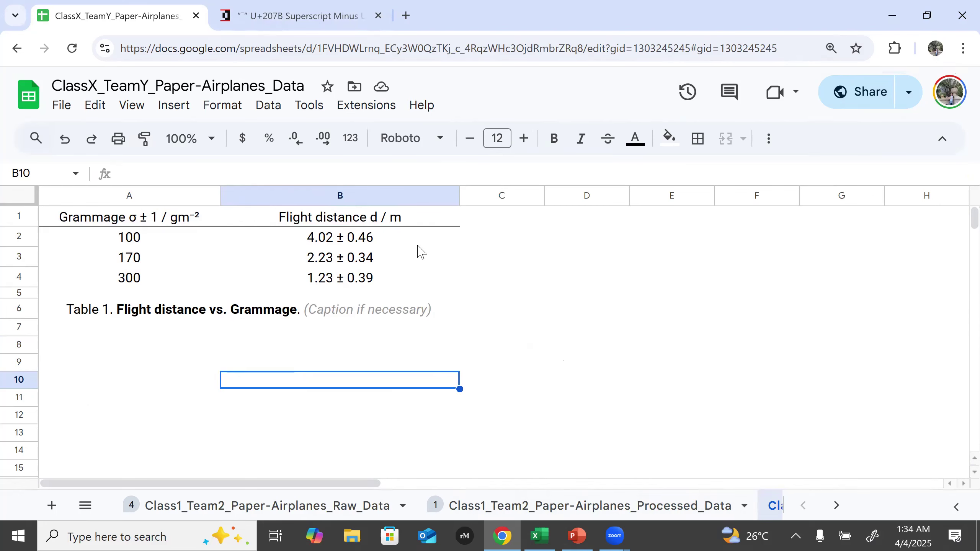
- Switch to PowerPoint, show slide 2, and move the captioned Table 1 upward on the slide beside the chart
scroll(774, 441, down, 2)
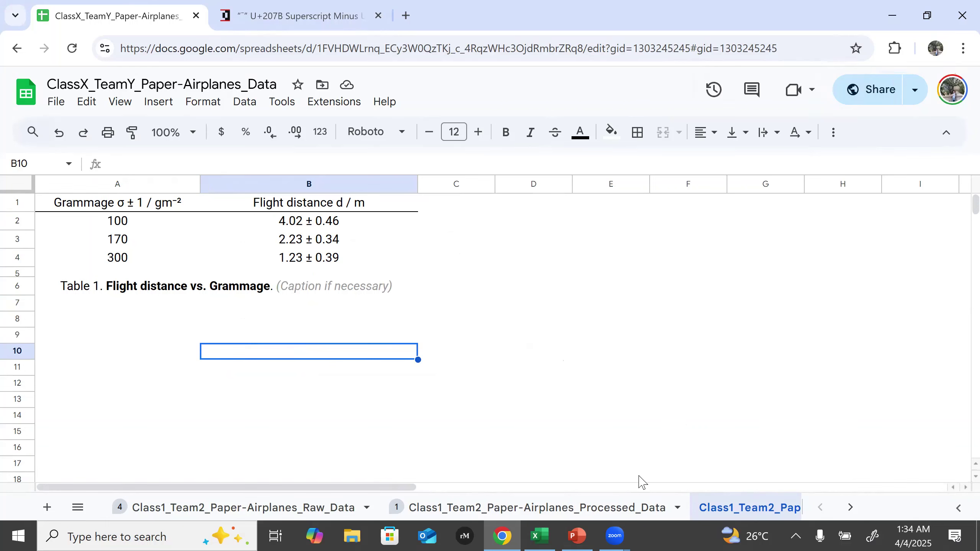
click(588, 529)
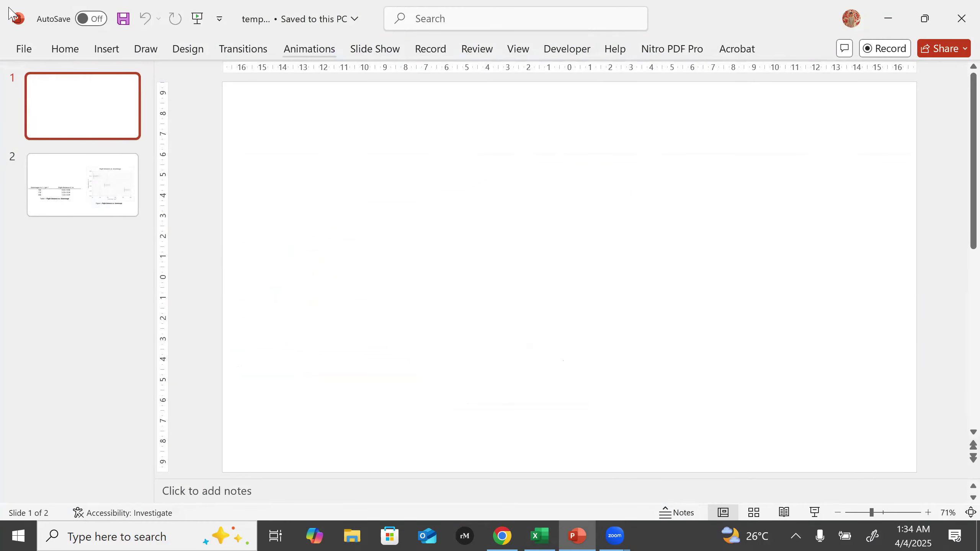
click(99, 202)
click(101, 122)
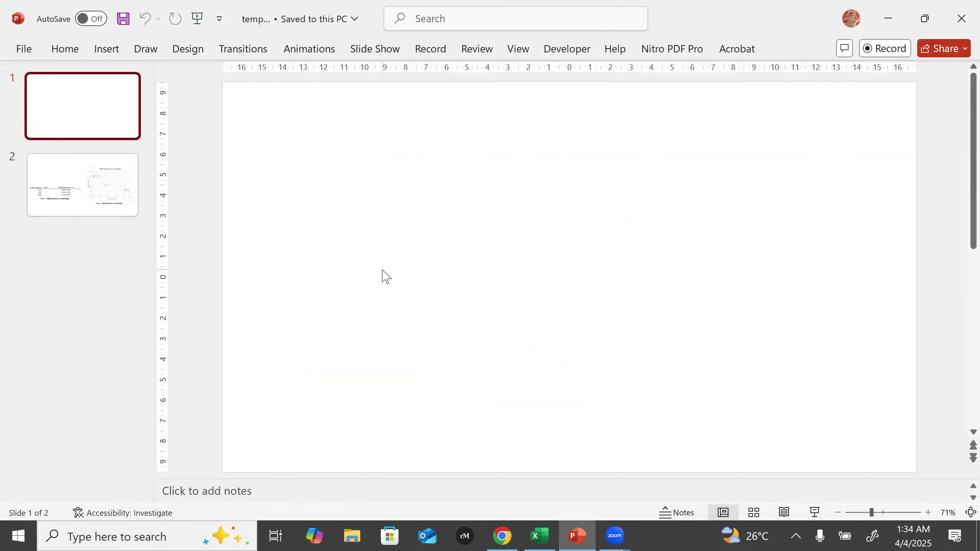
click(102, 205)
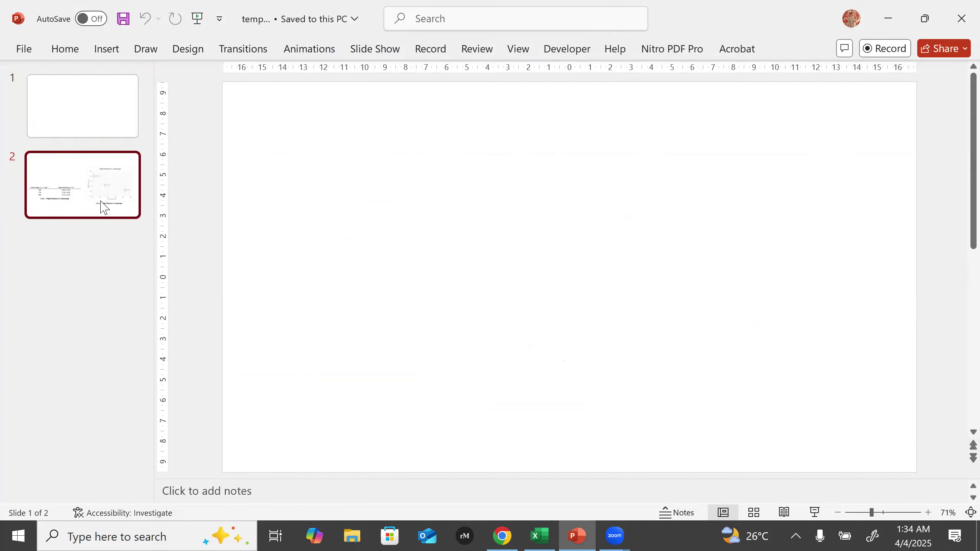
click(689, 324)
click(467, 440)
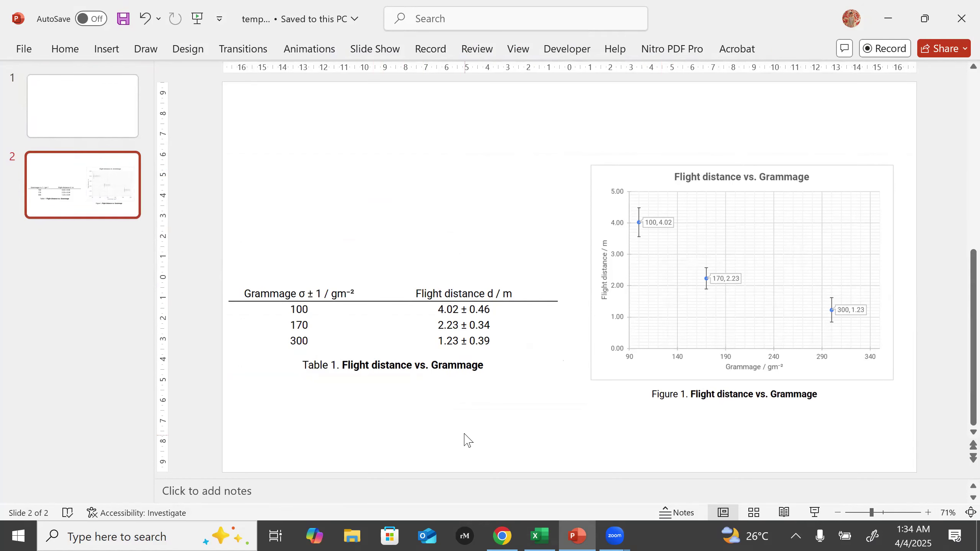
drag(438, 343, 434, 232)
click(452, 372)
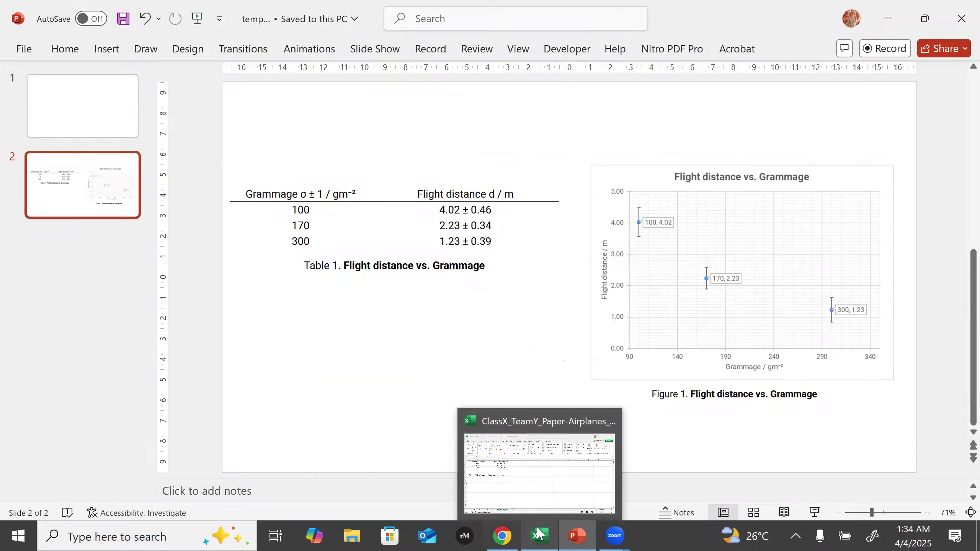
- Switch back and forth between Excel's Presented_Data sheet and the PowerPoint slide to compare their tables and captions
click(537, 534)
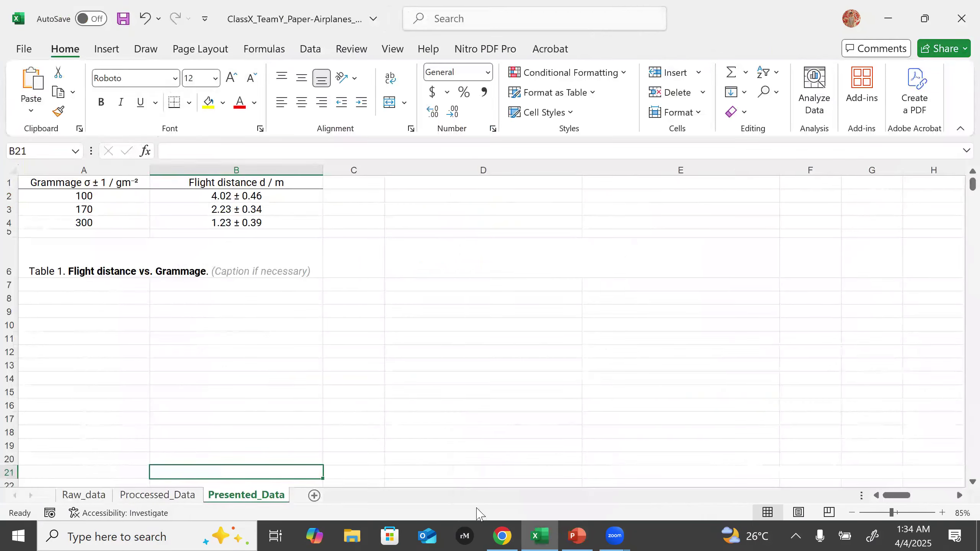
click(577, 536)
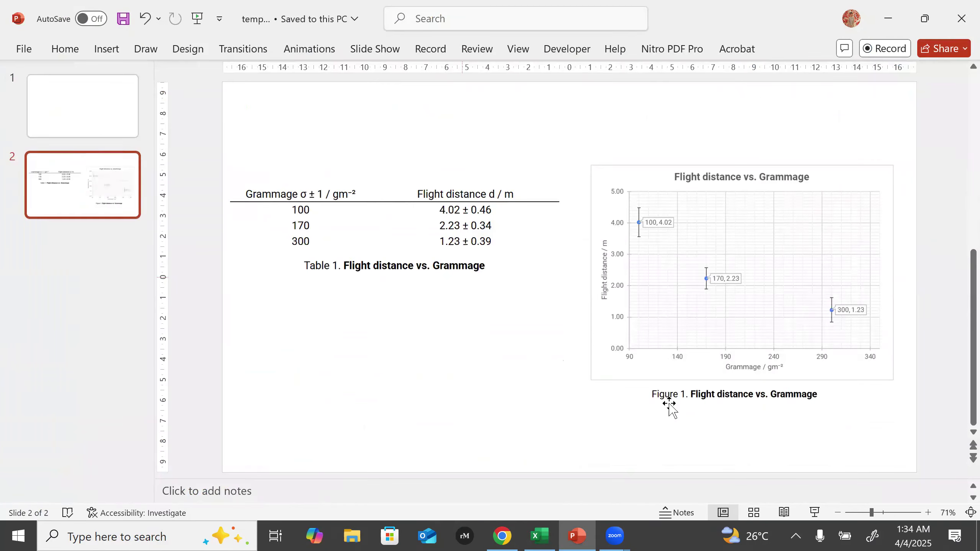
click(540, 535)
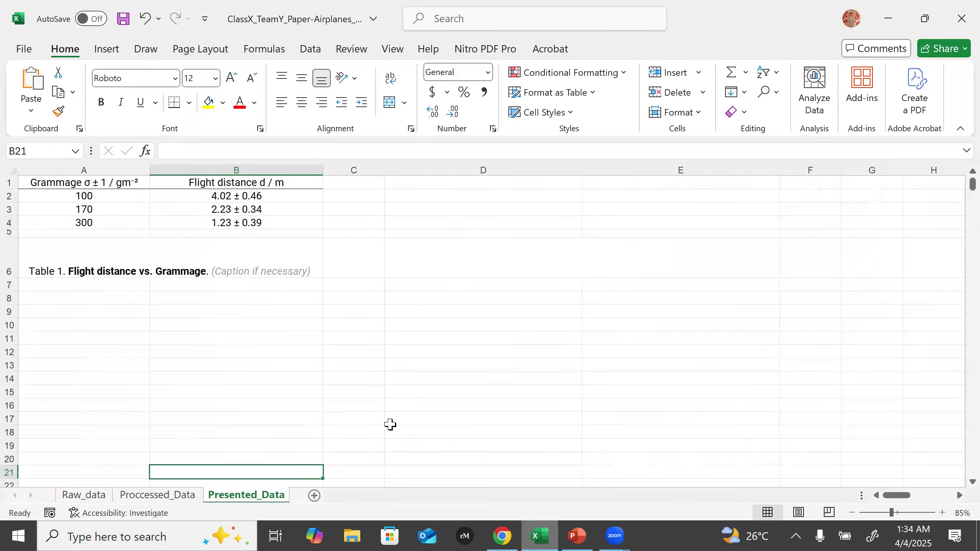
click(543, 535)
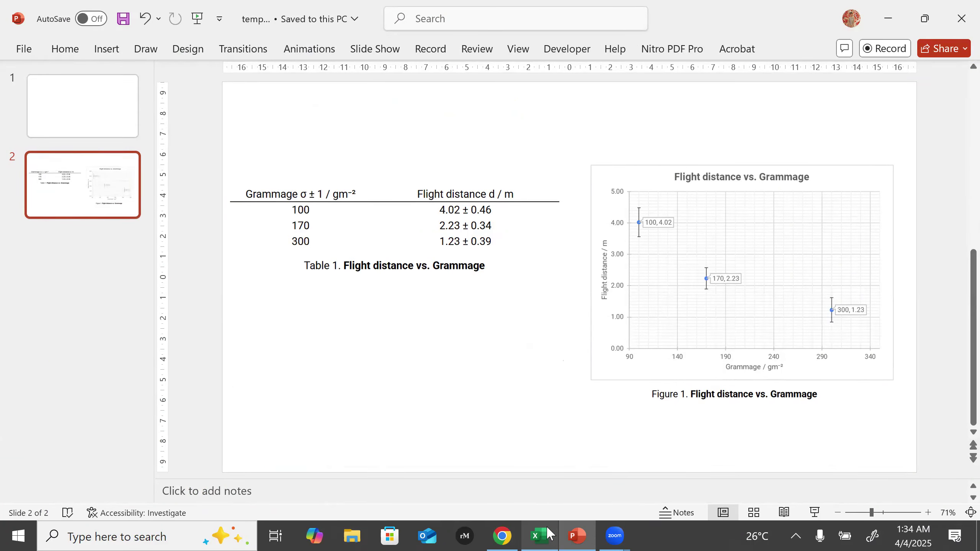
click(550, 534)
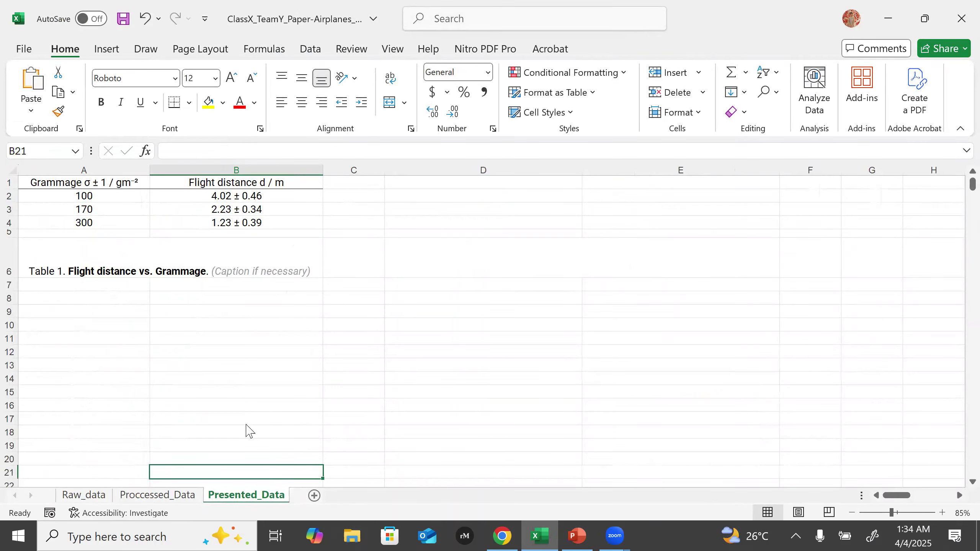
- Show the Proccessed_Data sheet and move the larger Flight distance vs. Grammage chart slightly upward
click(182, 498)
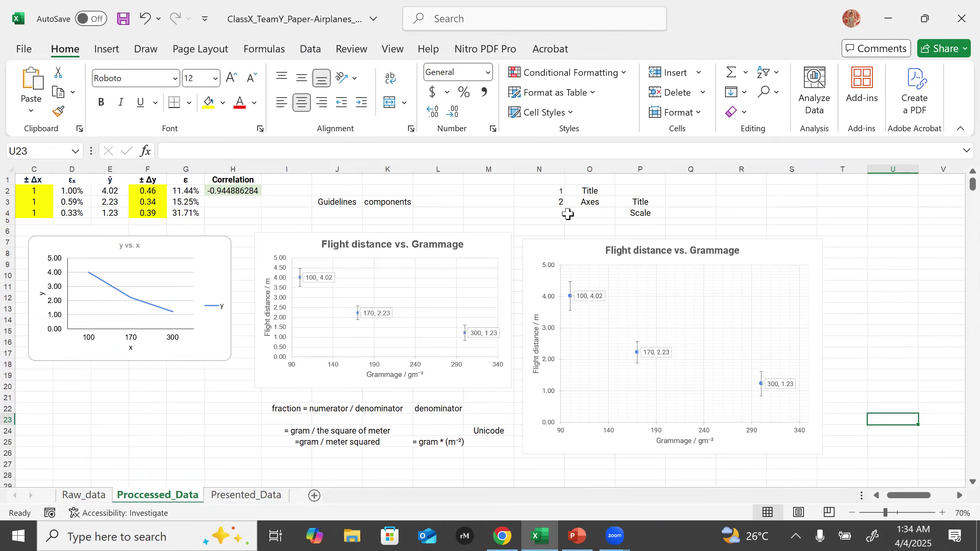
click(579, 252)
drag(608, 450, 595, 429)
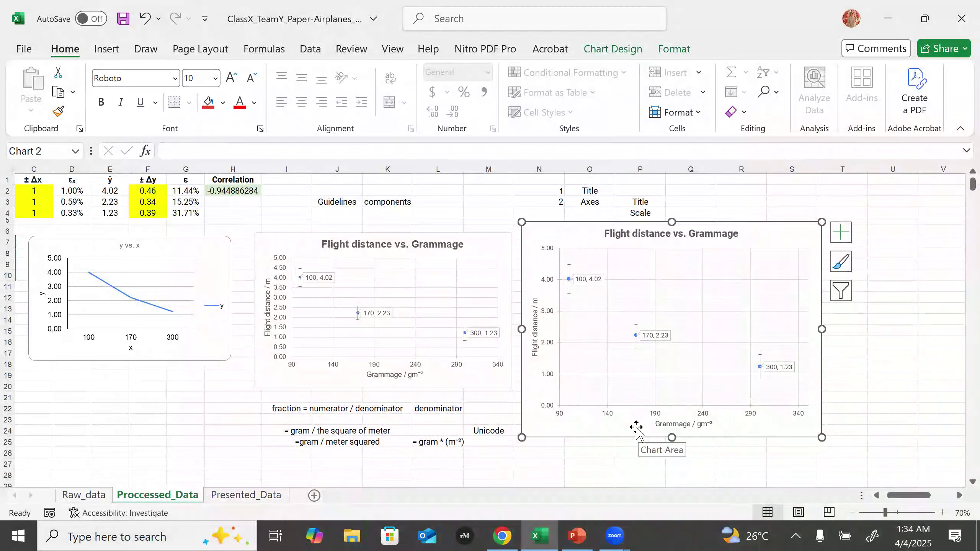
right_click(778, 245)
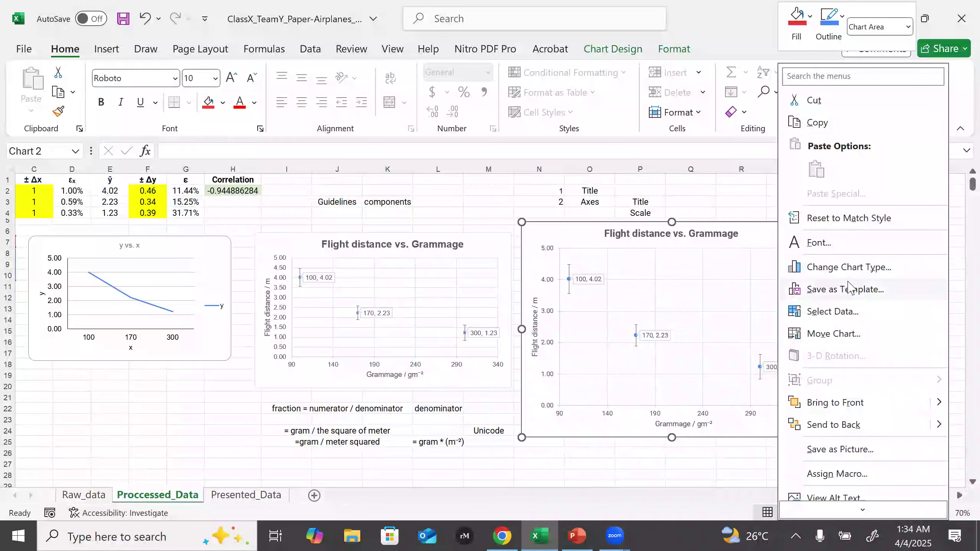
click(850, 455)
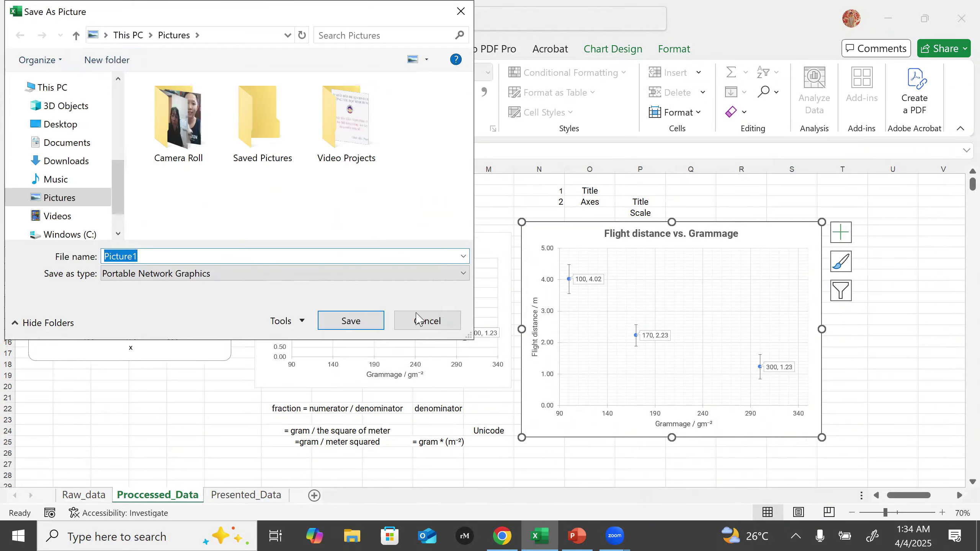
click(434, 322)
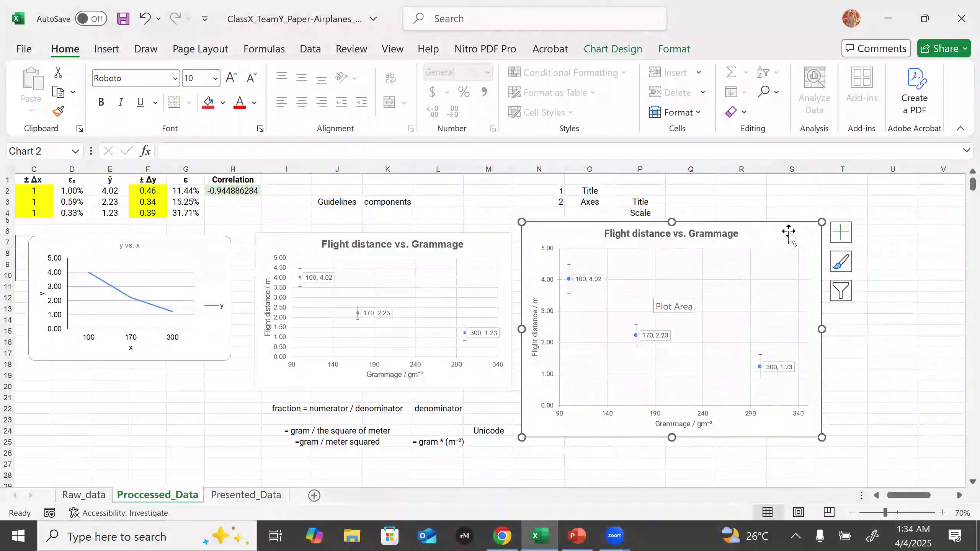
- Copy the larger Excel scatter chart into the presented data sheet in Google Sheets and place it directly beside the table
drag(789, 231, 789, 232)
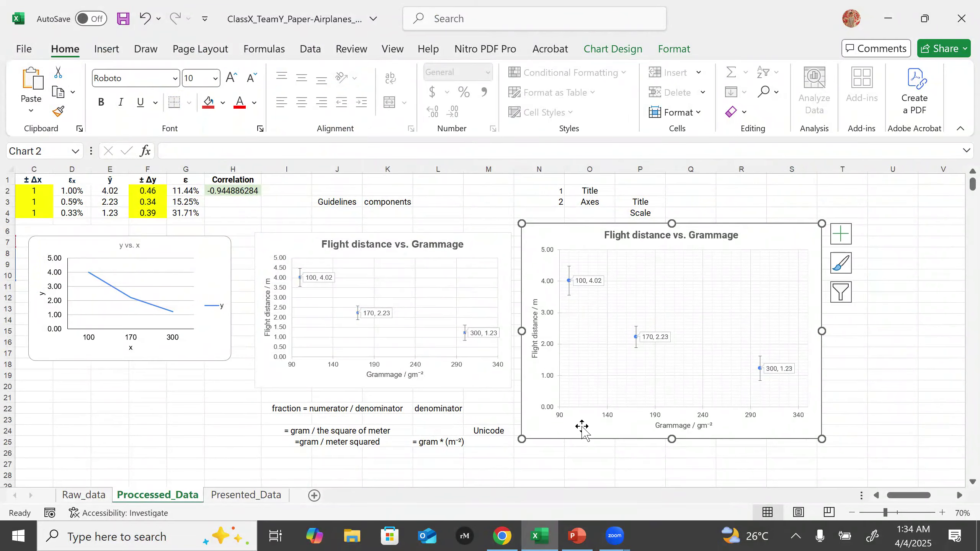
click(516, 532)
drag(519, 303, 518, 315)
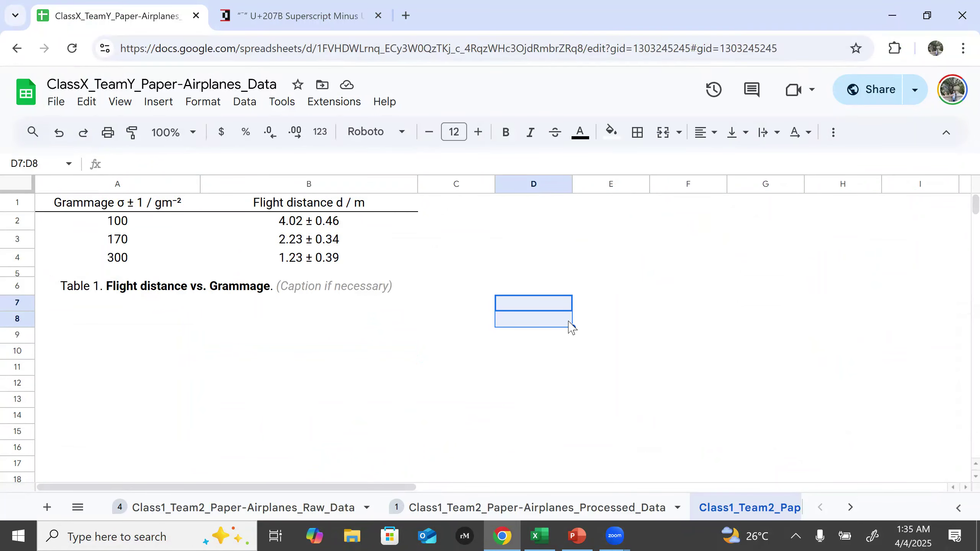
click(581, 374)
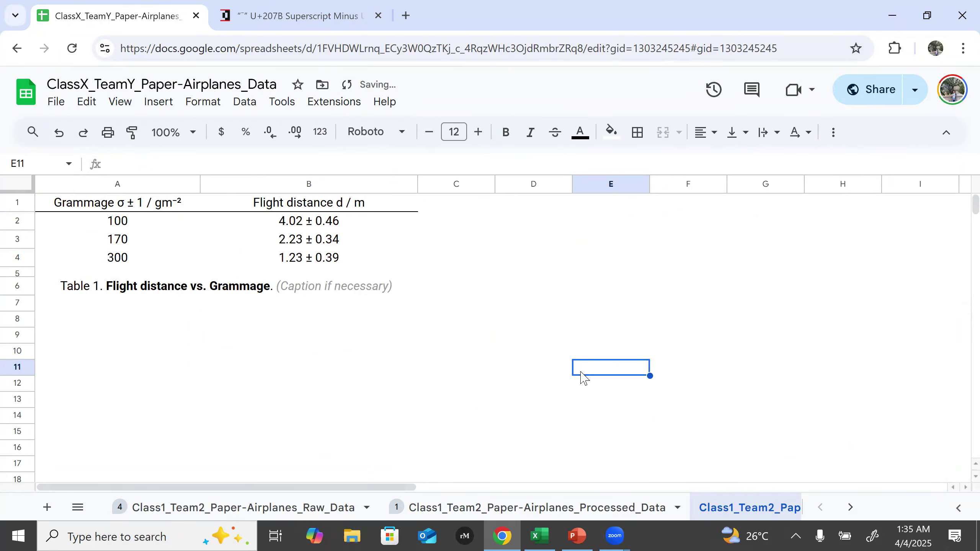
key(ctrl+v)
drag(586, 383, 431, 219)
click(339, 353)
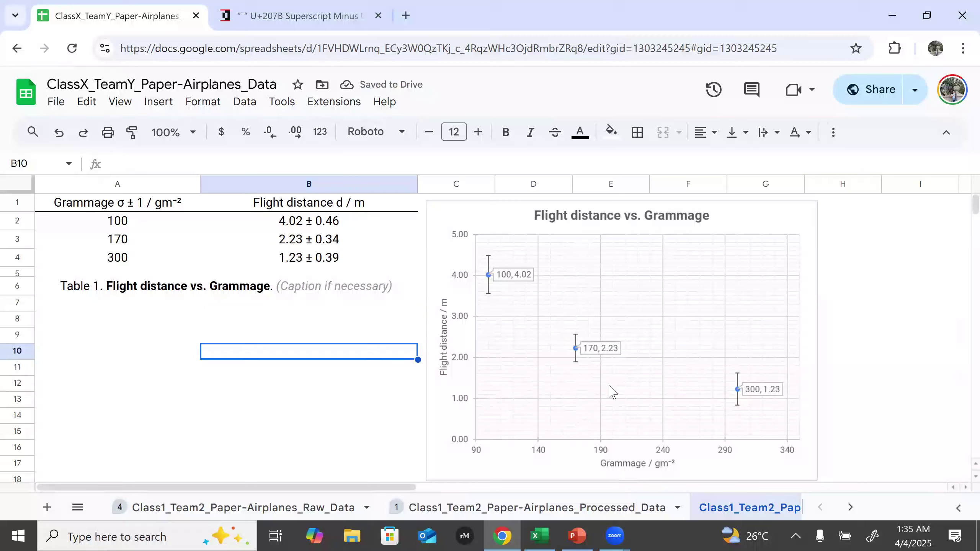
- Shift the pasted chart to the right, leaving a gap between it and the table
scroll(612, 390, down, 2)
scroll(558, 392, up, 2)
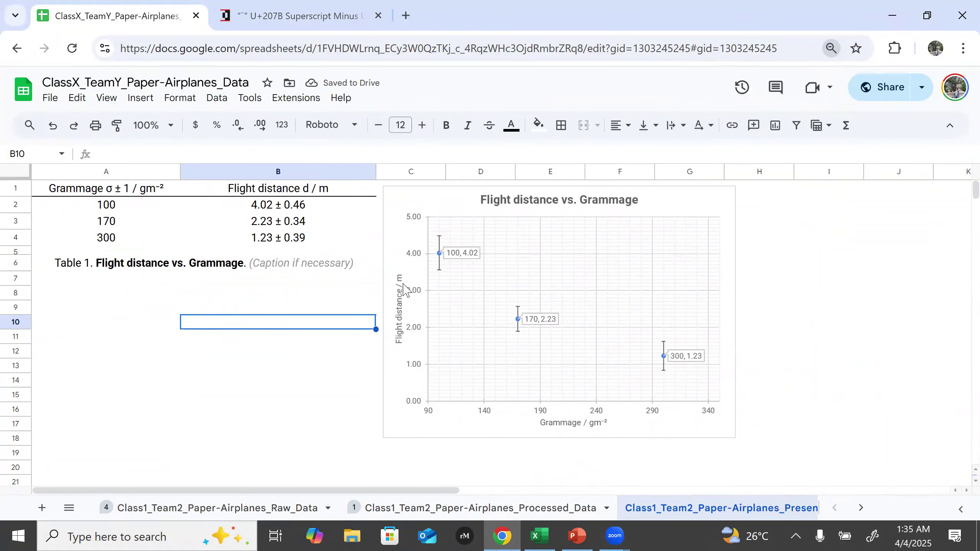
click(397, 195)
drag(397, 195, 444, 197)
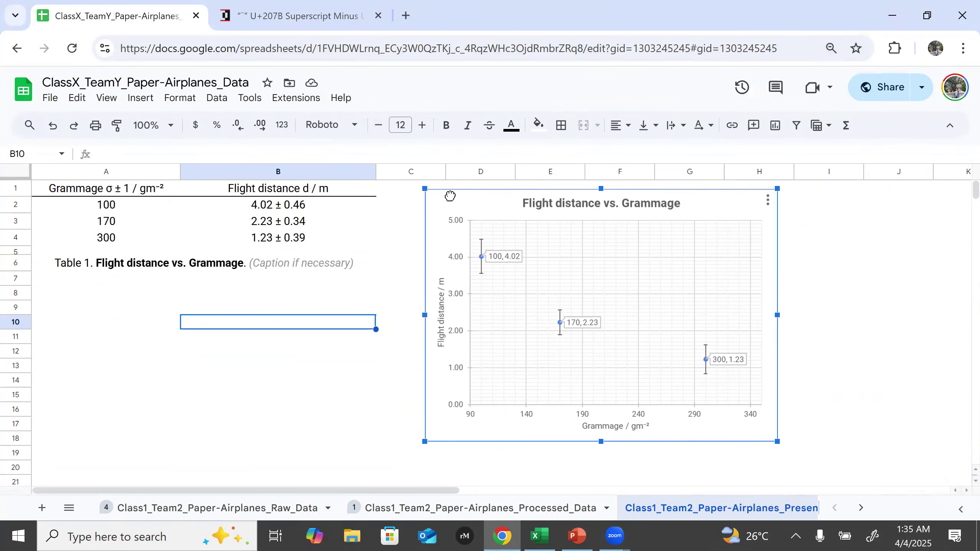
- Turn on the gridlines of the presented data sheet and turn them off again
click(111, 99)
mouse_move(123, 125)
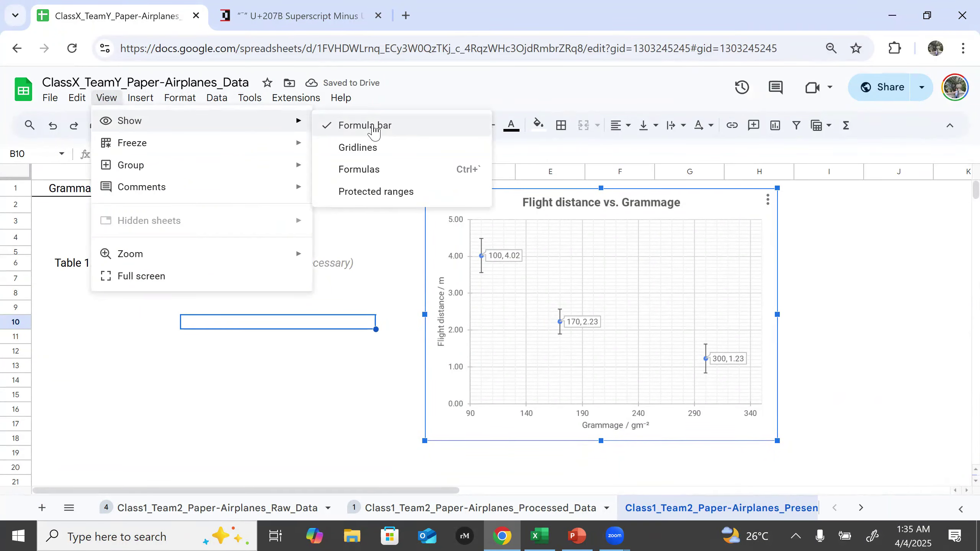
click(375, 149)
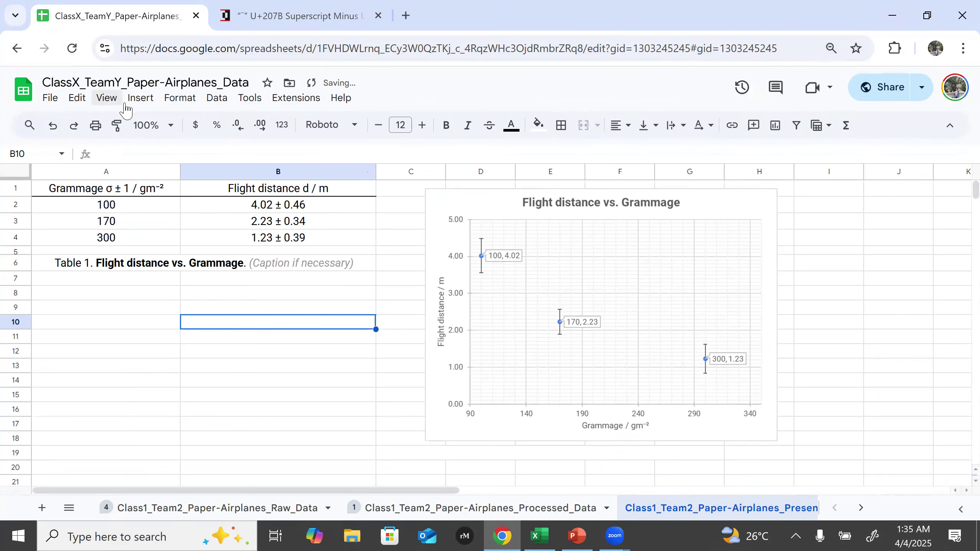
click(107, 98)
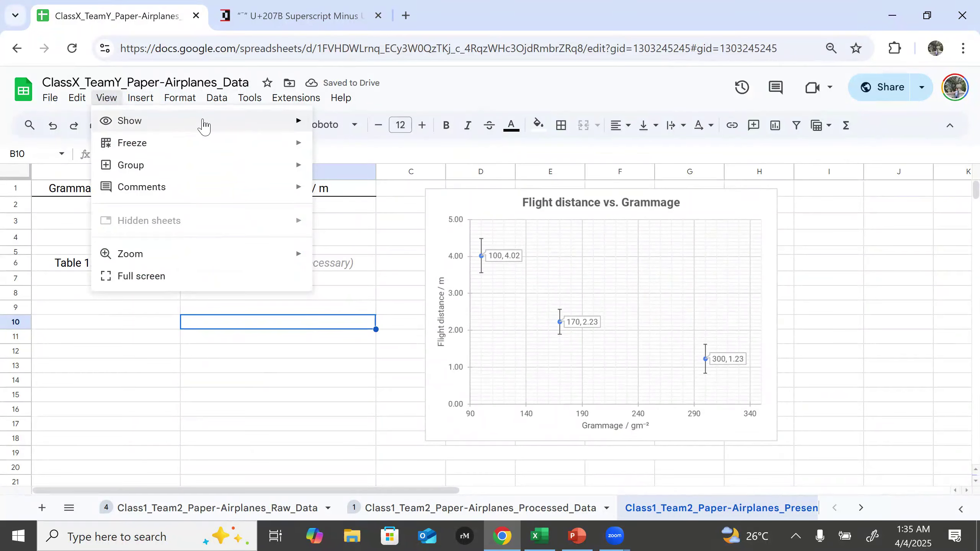
mouse_move(201, 121)
click(358, 150)
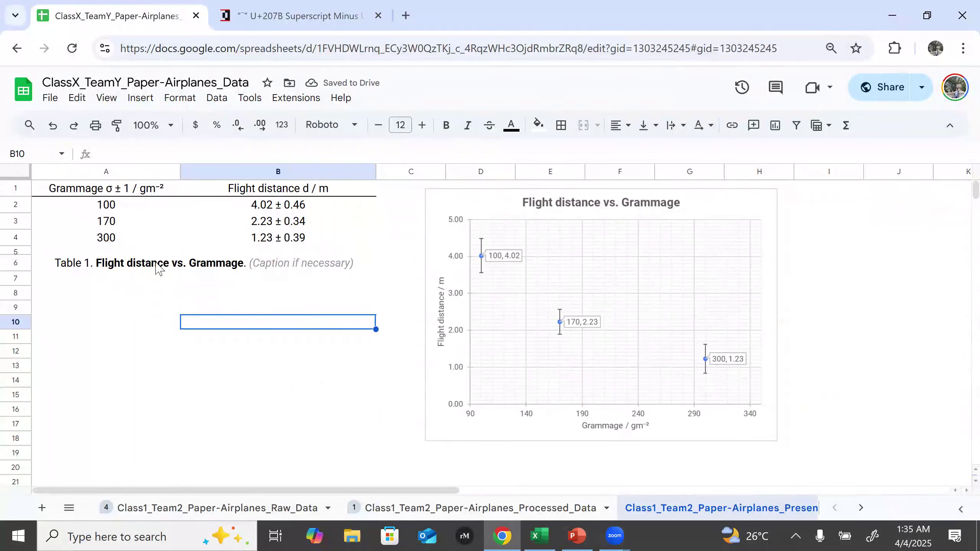
- Copy the Table 1 caption from row 6 into row 19 beneath the chart, starting at column C
click(59, 265)
key(ctrl+c)
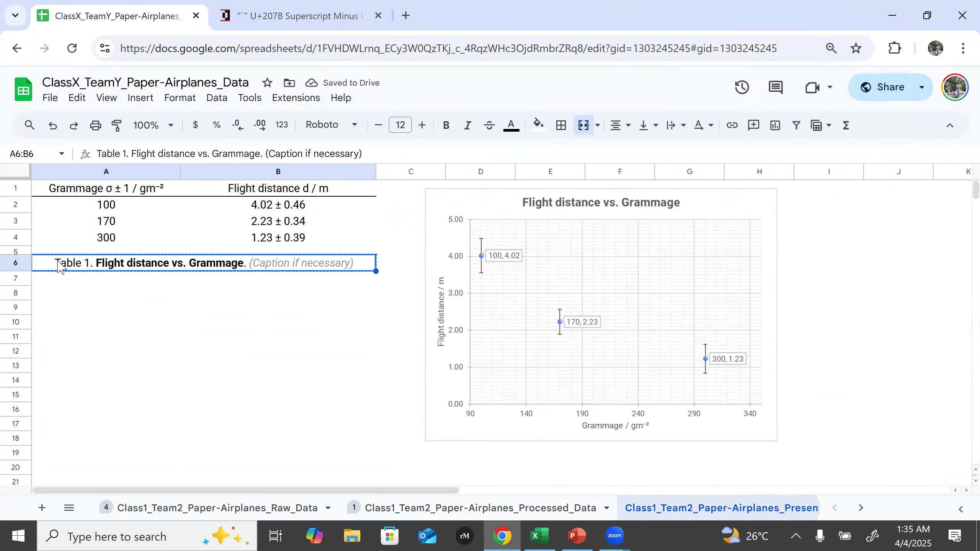
click(499, 456)
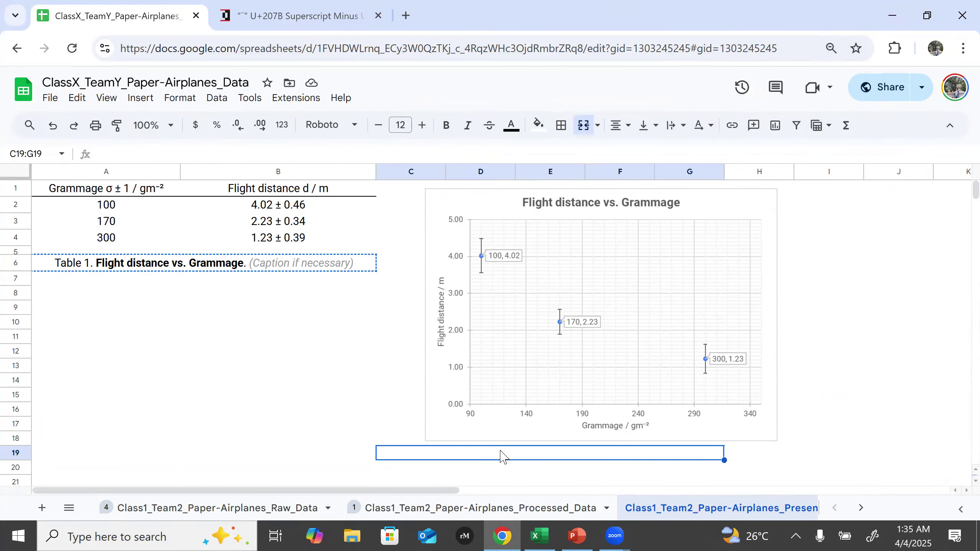
key(ctrl+v)
click(508, 395)
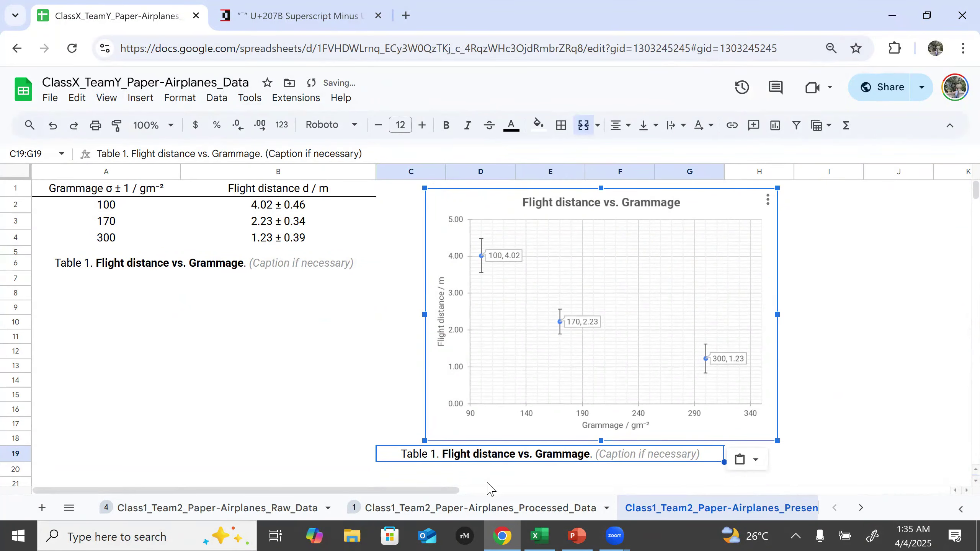
click(829, 423)
- Change the word "Table" to "Figure" in the chart caption so it begins "Figure 1."
double_click(426, 458)
drag(431, 455, 397, 446)
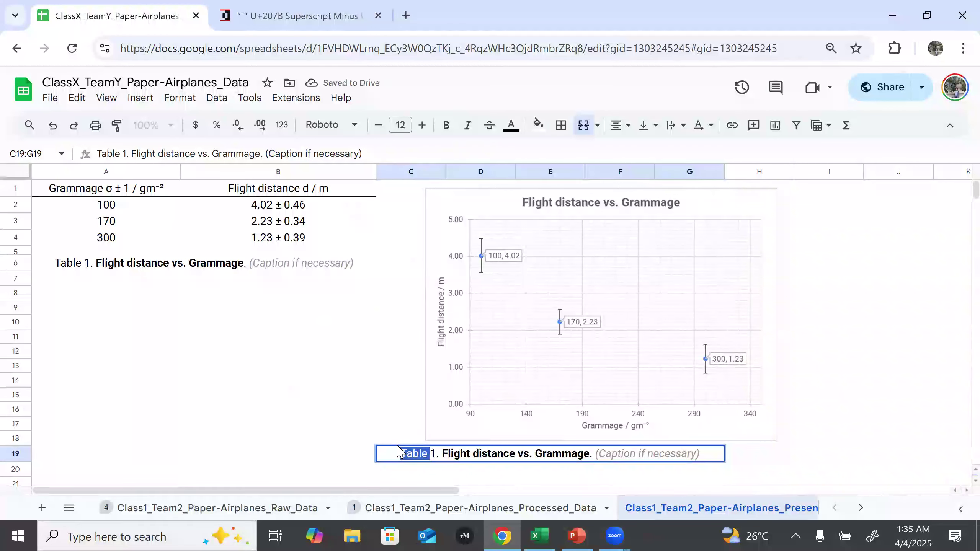
text(Figure)
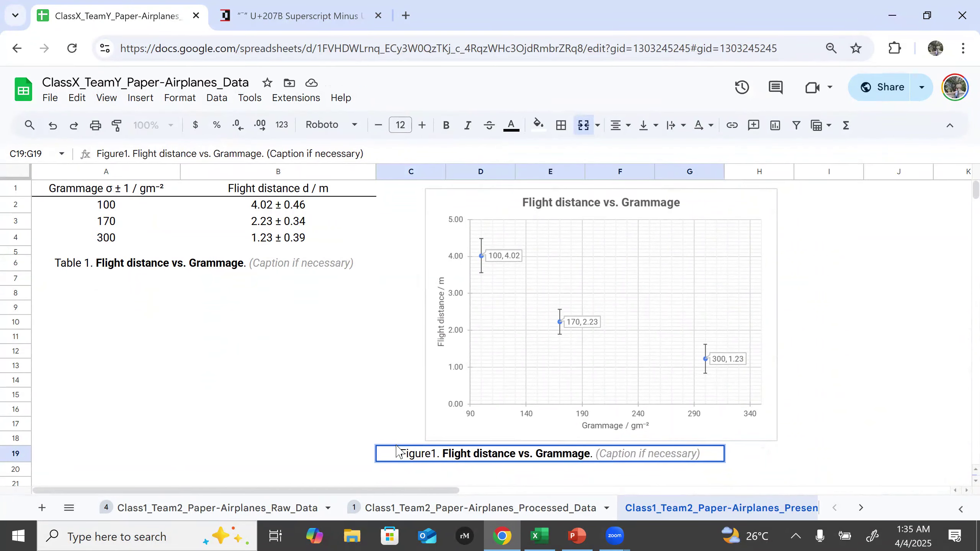
click(339, 416)
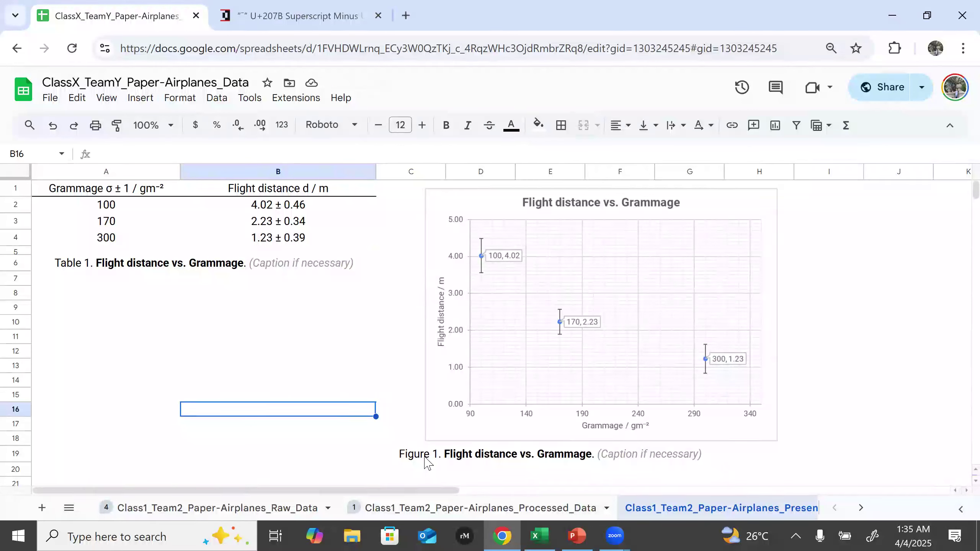
- Move the Figure 1 caption from row 19 to row 20, starting at column D, so it sits more centrally under the chart
click(427, 460)
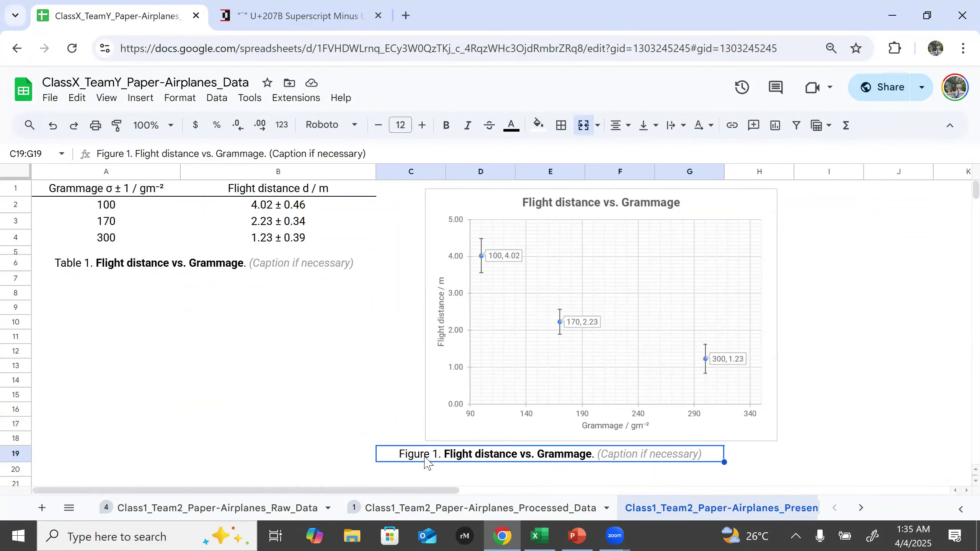
key(ctrl+c)
key(Right)
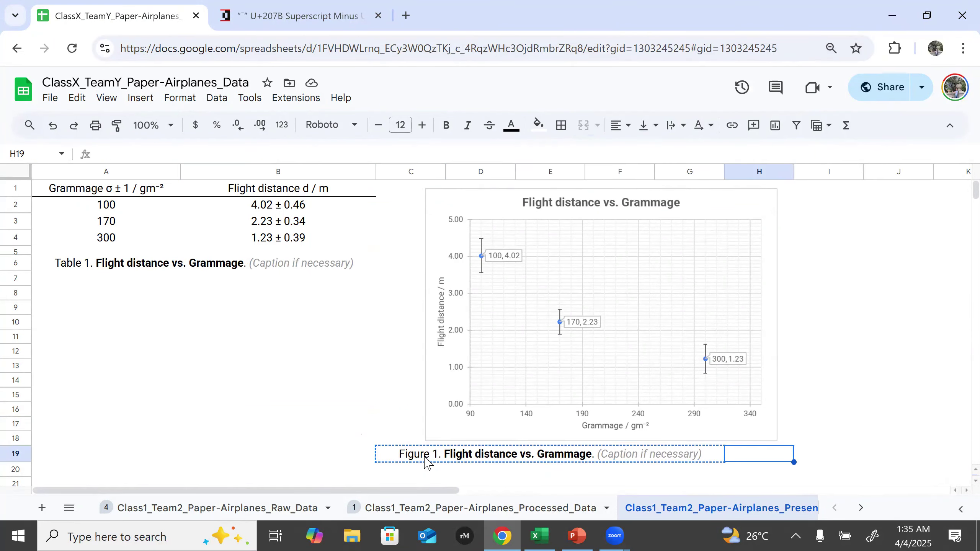
key(Left)
key(Right)
key(Left)
key(Down)
key(Right)
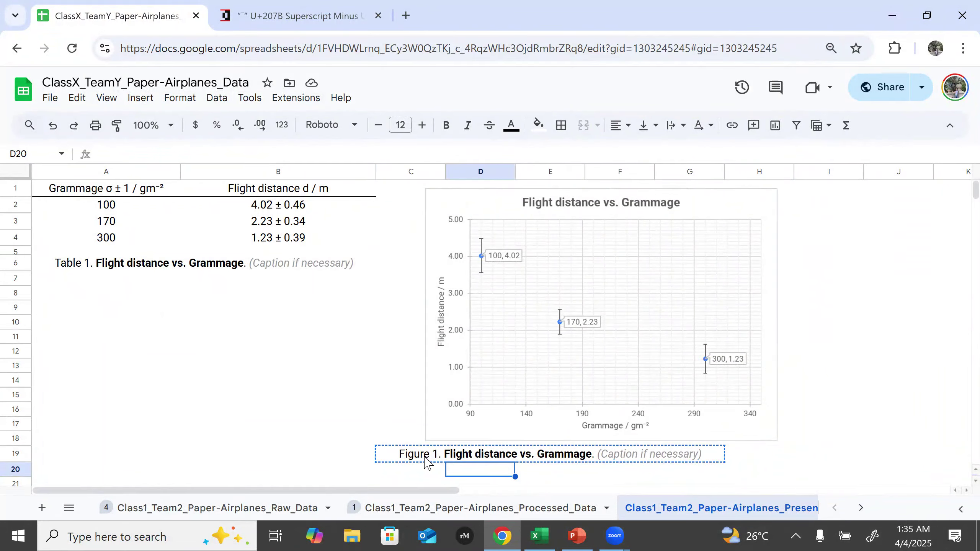
key(ctrl+v)
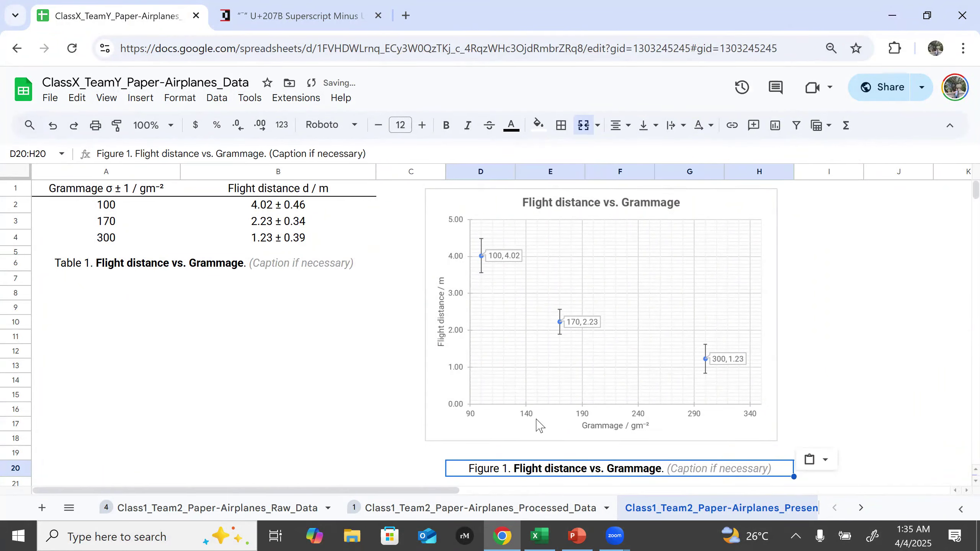
click(851, 382)
- Delete the "(Caption if necessary)" placeholder and the full stop before it from the Figure 1 caption
click(711, 463)
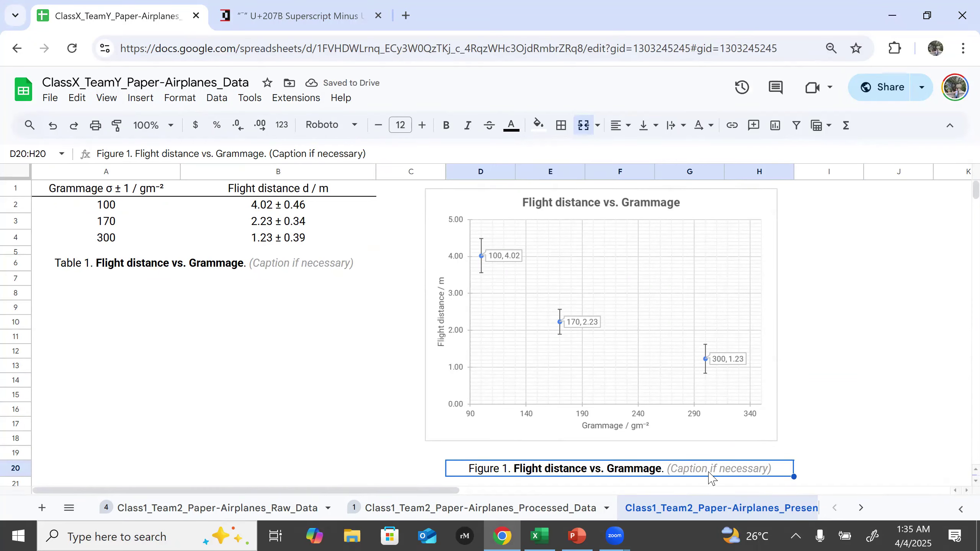
double_click(670, 470)
drag(668, 469, 827, 477)
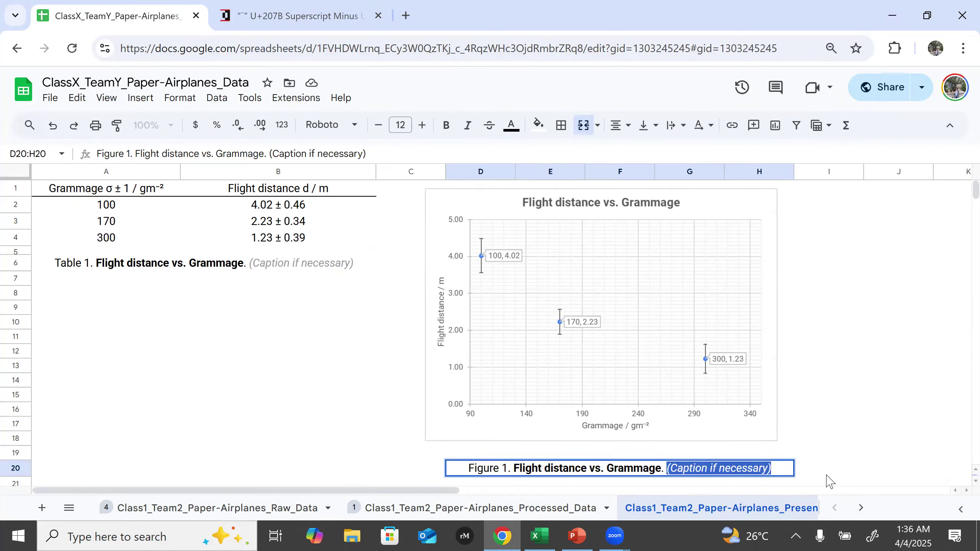
key(BackSpace)
key(BackSpace)
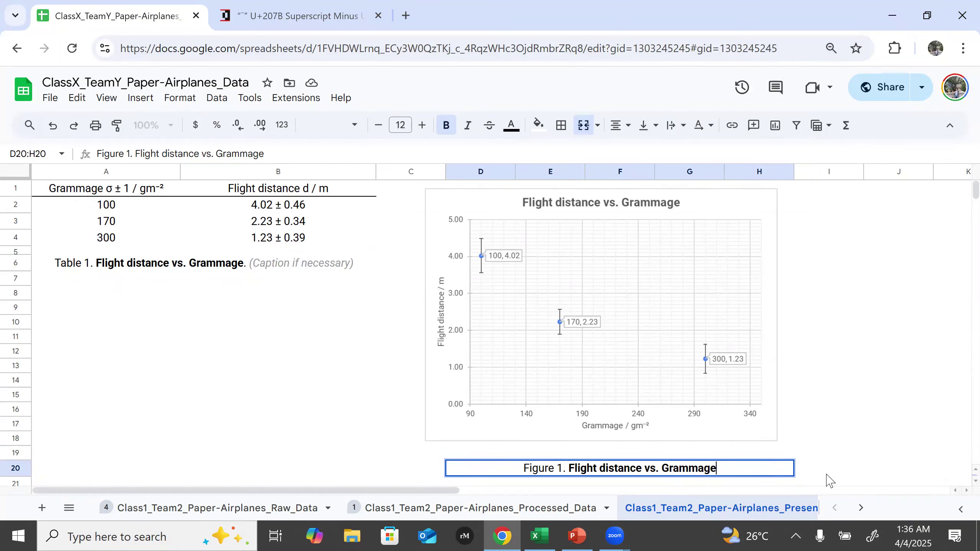
click(811, 455)
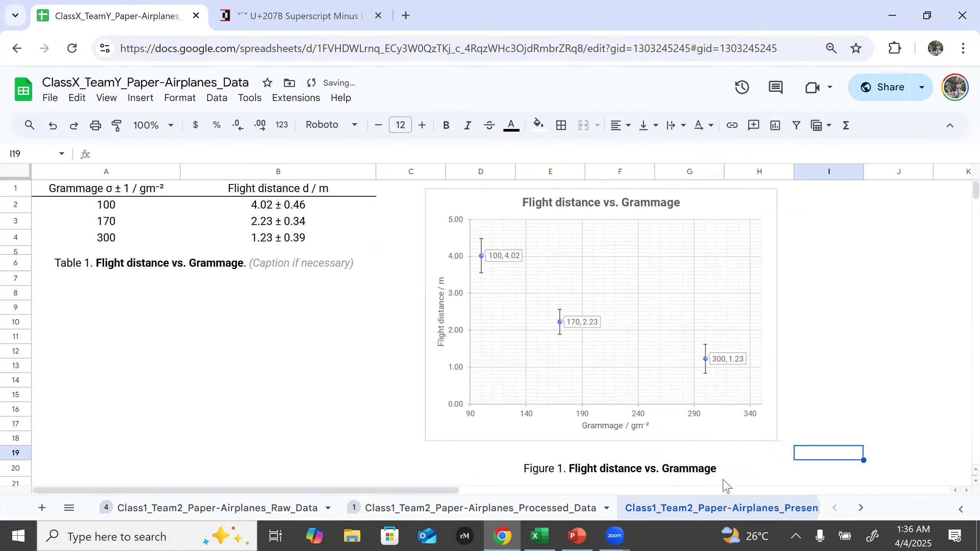
- Shift the scatter chart slightly down and to the right so it sits directly above the Figure 1 caption
click(629, 420)
click(242, 267)
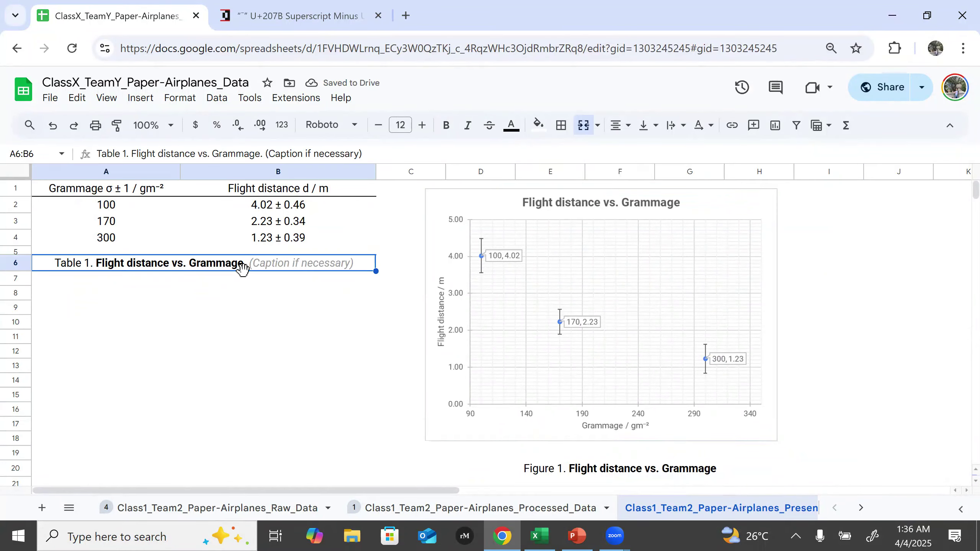
click(479, 405)
drag(448, 428, 482, 445)
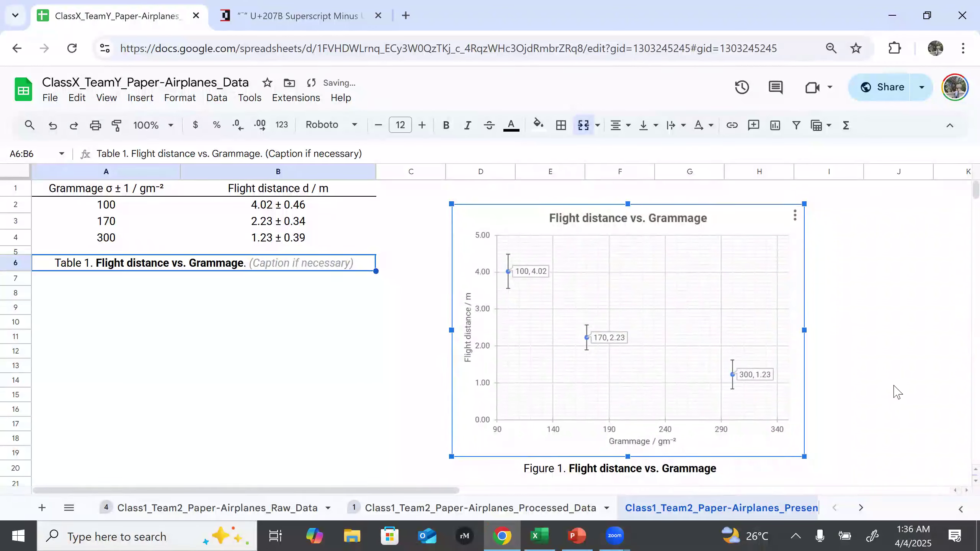
click(894, 385)
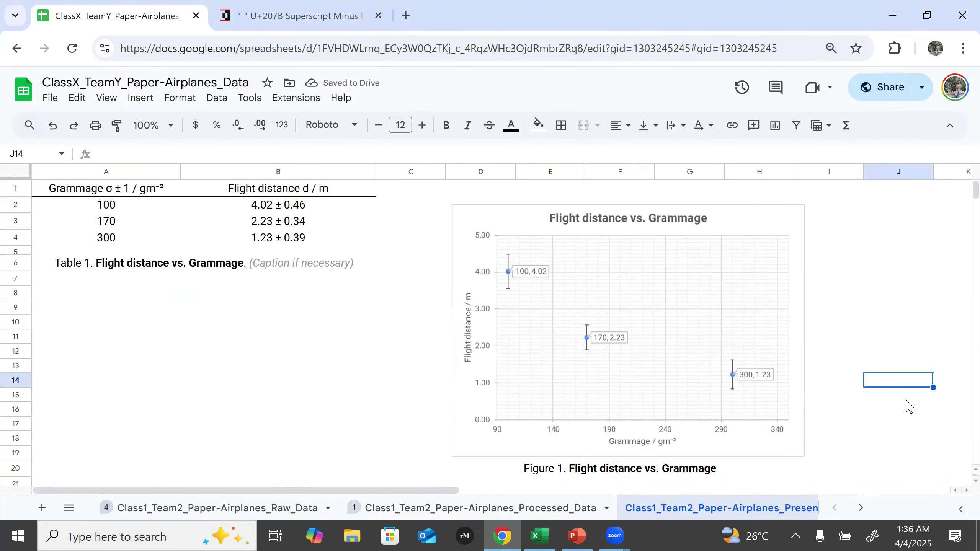
- Take a screen snip of the chart with its Figure 1 caption and paste it onto blank slide 1 in PowerPoint
key(super+shift+s)
drag(444, 196, 810, 481)
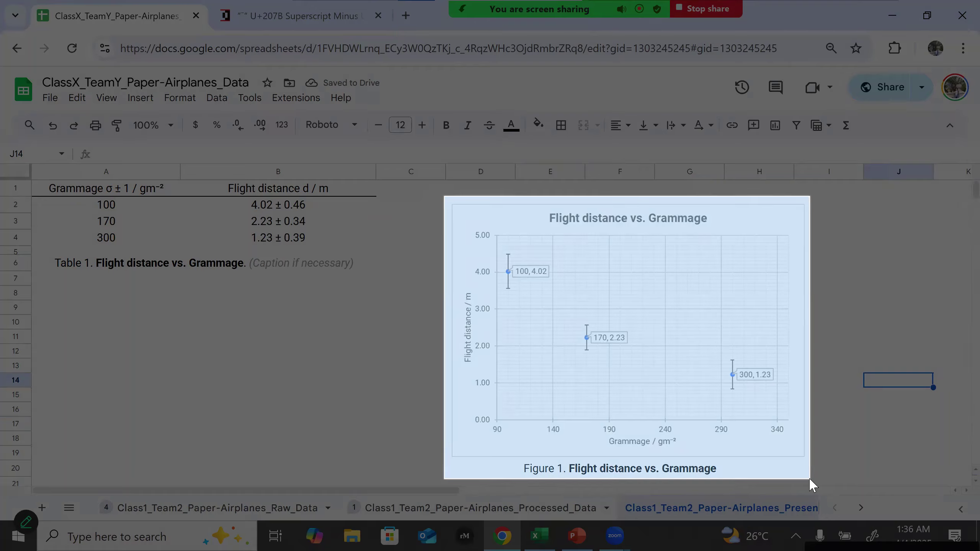
click(578, 536)
click(48, 83)
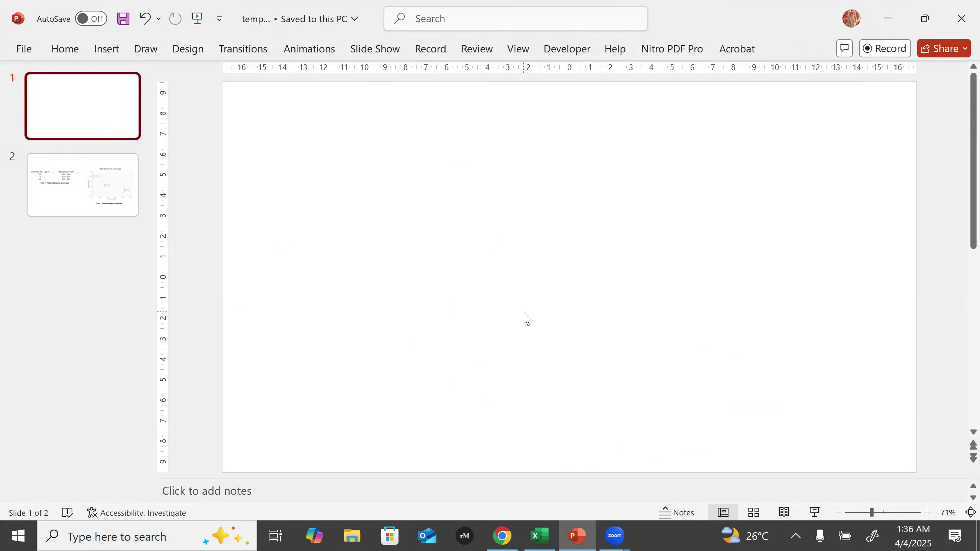
key(ctrl+v)
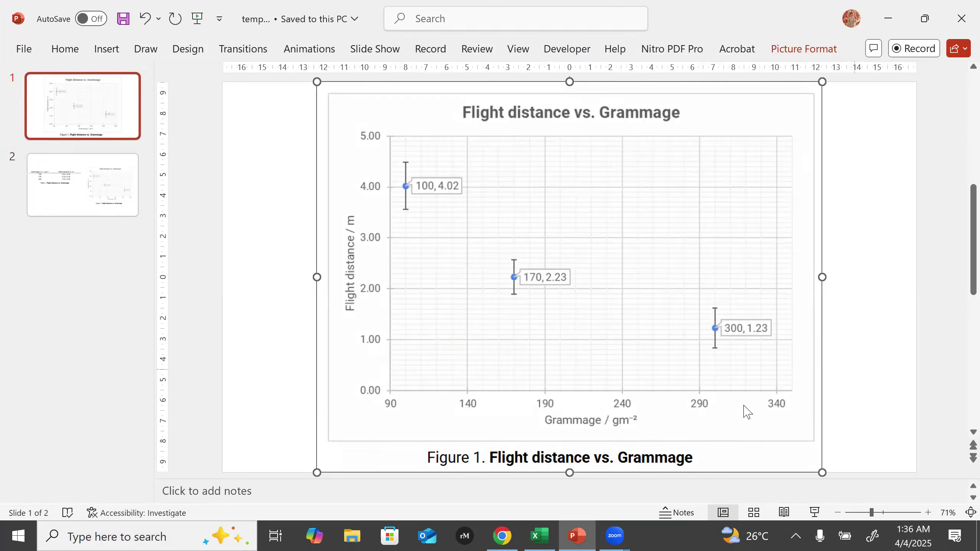